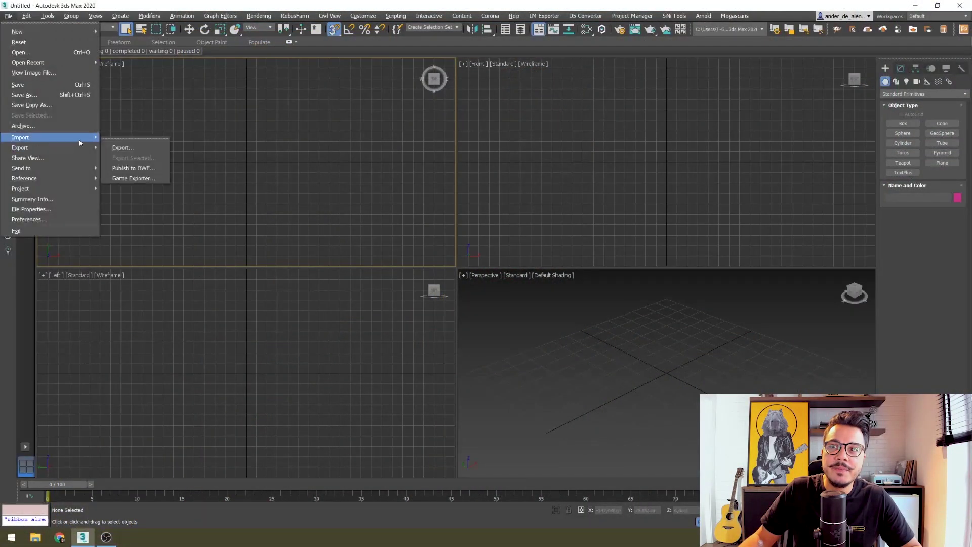
- Import the CRIADOMUDO_002.dwg drawing with default import options
click(110, 140)
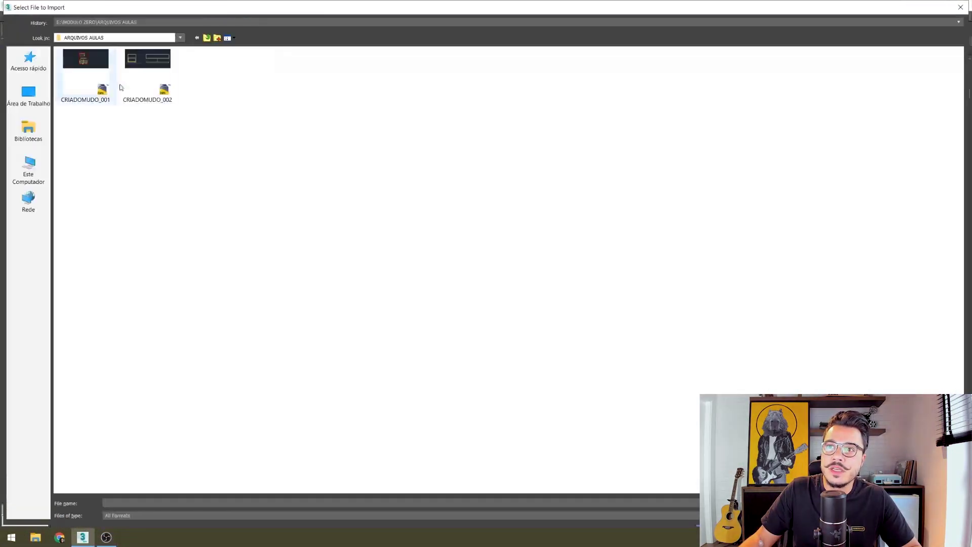
click(142, 93)
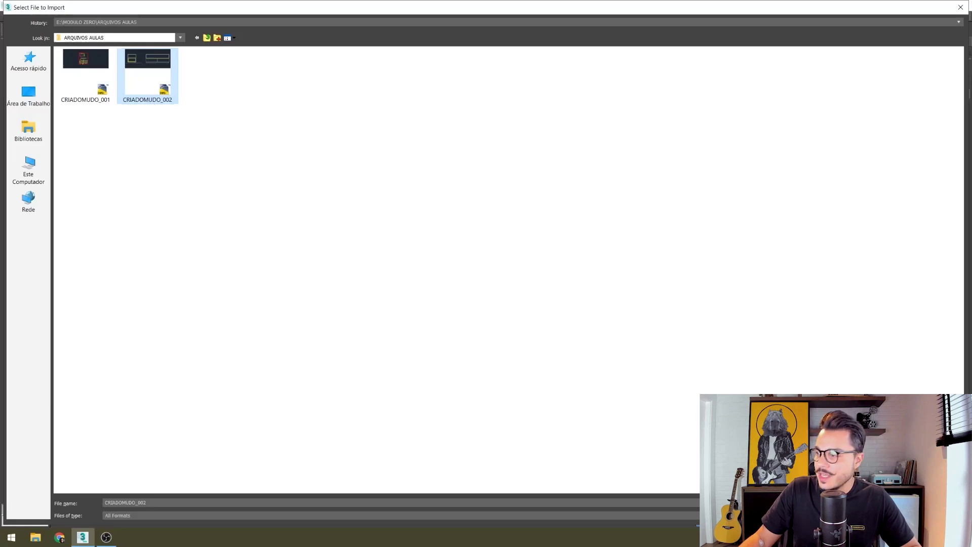
key(Return)
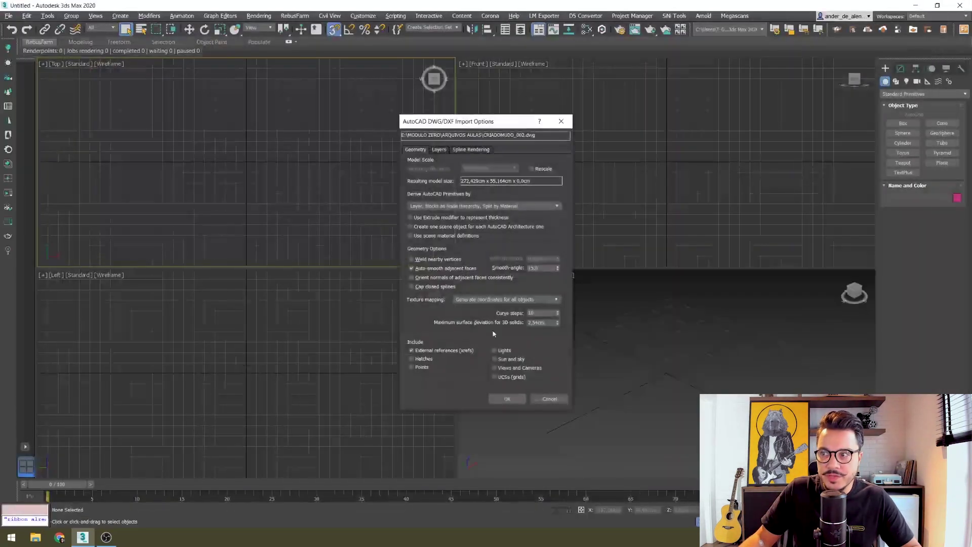
click(507, 399)
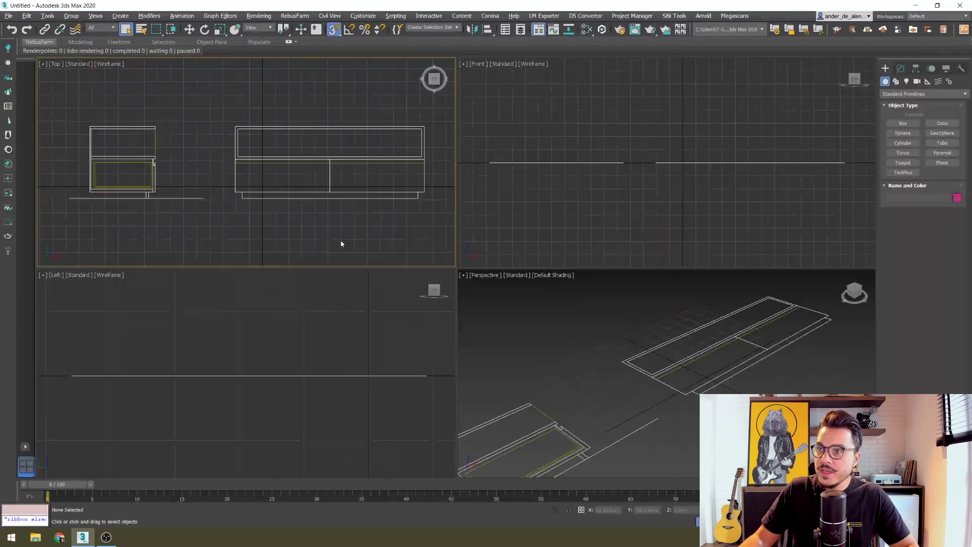
- Maximize the Top viewport and frame the cabinet drawing
key(alt+w)
scroll(456, 279, down, 4)
middle_drag(478, 299, 484, 271)
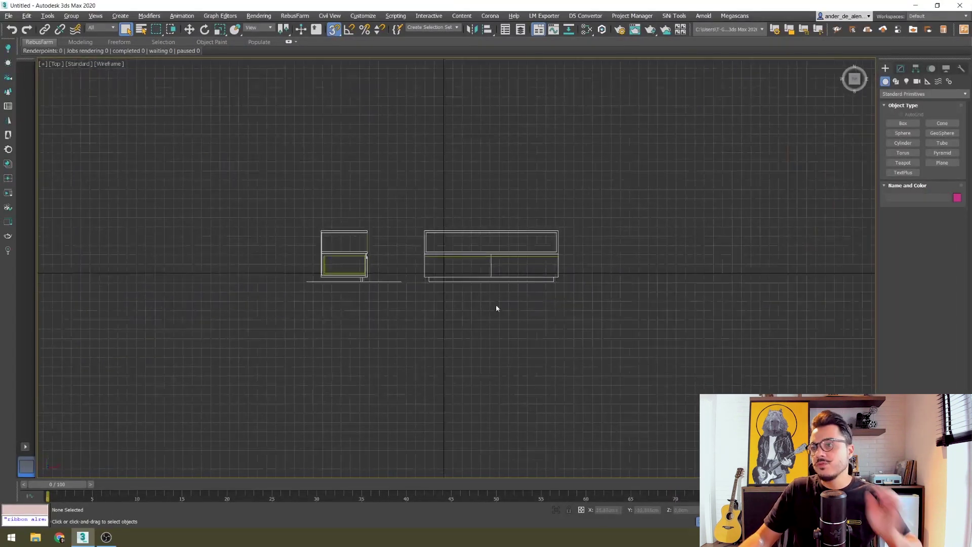
scroll(461, 238, up, 5)
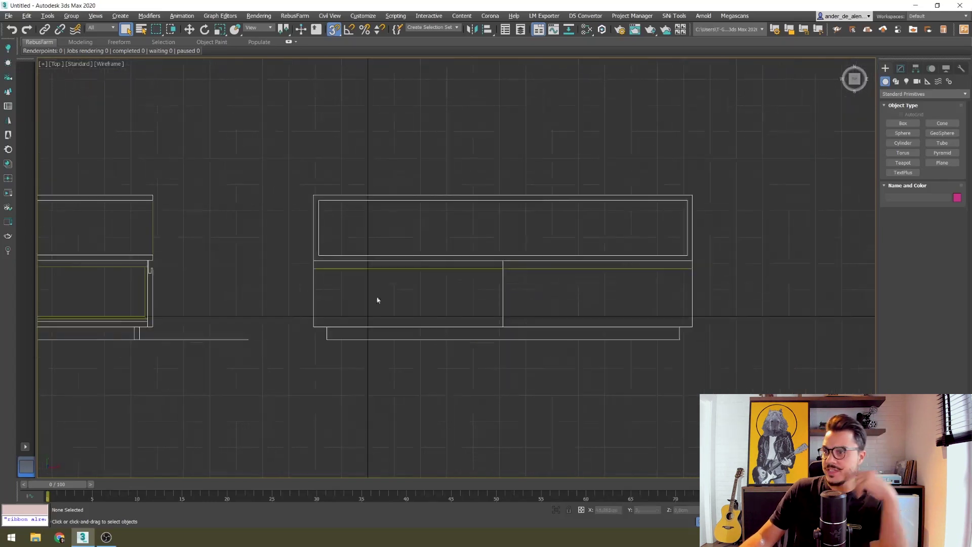
mouse_move(539, 213)
middle_down()
mouse_move(740, 199)
mouse_move(573, 217)
middle_up()
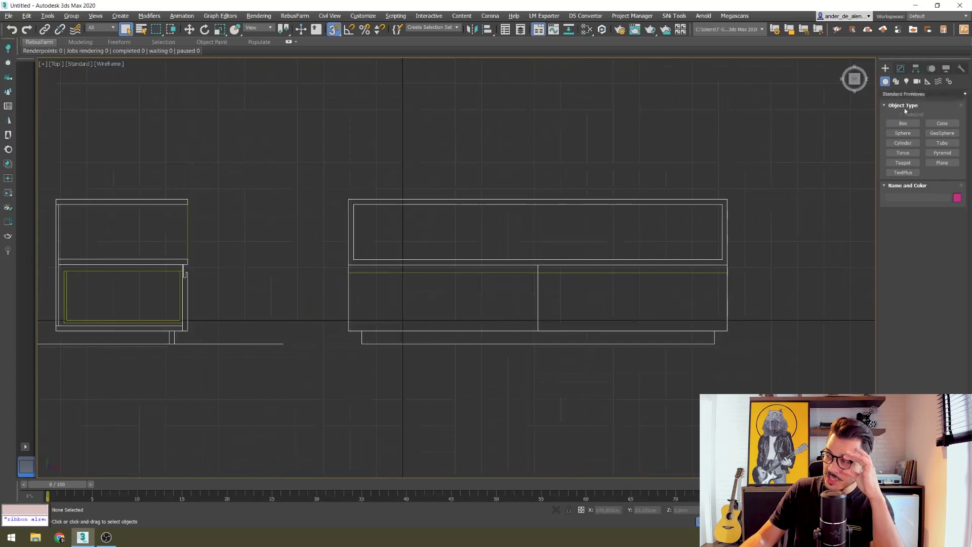
click(929, 82)
click(932, 153)
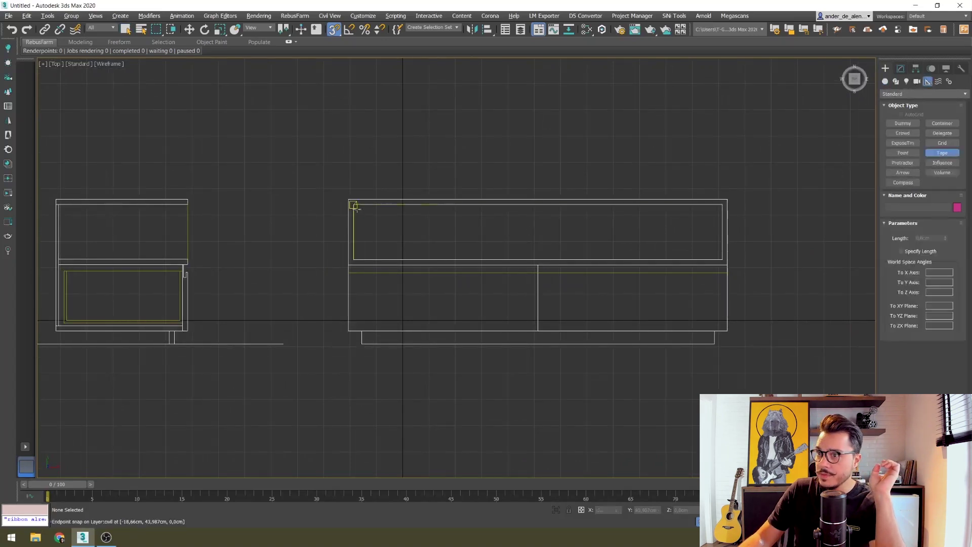
drag(348, 198, 728, 199)
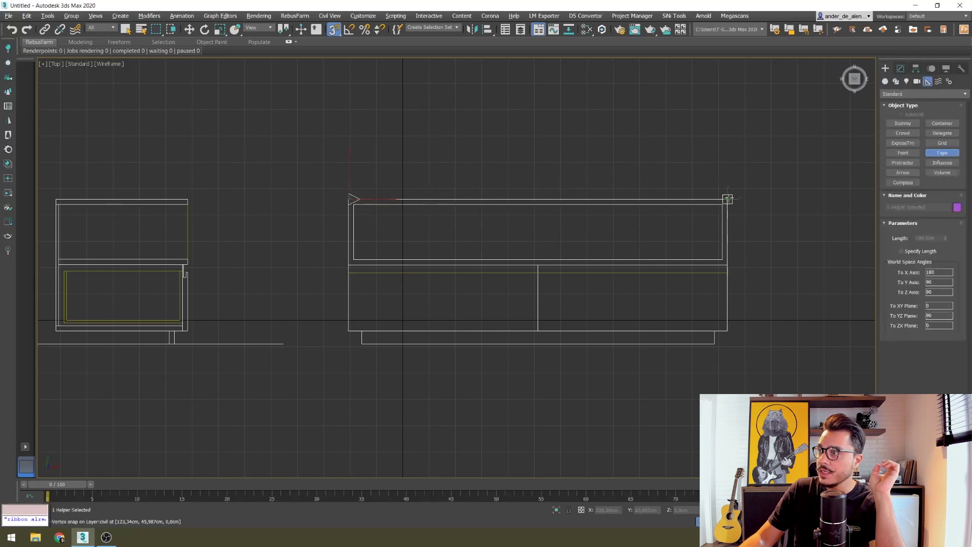
key(Delete)
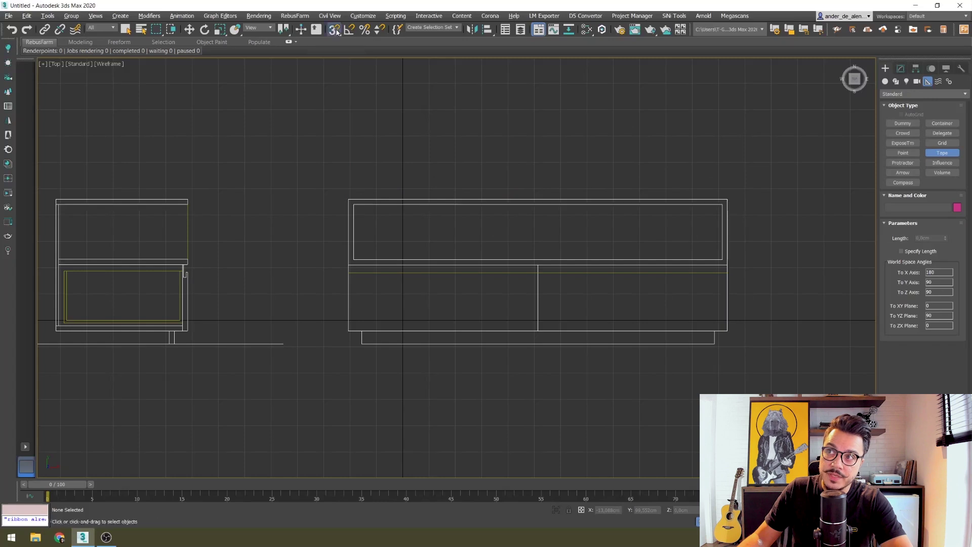
drag(353, 195, 728, 199)
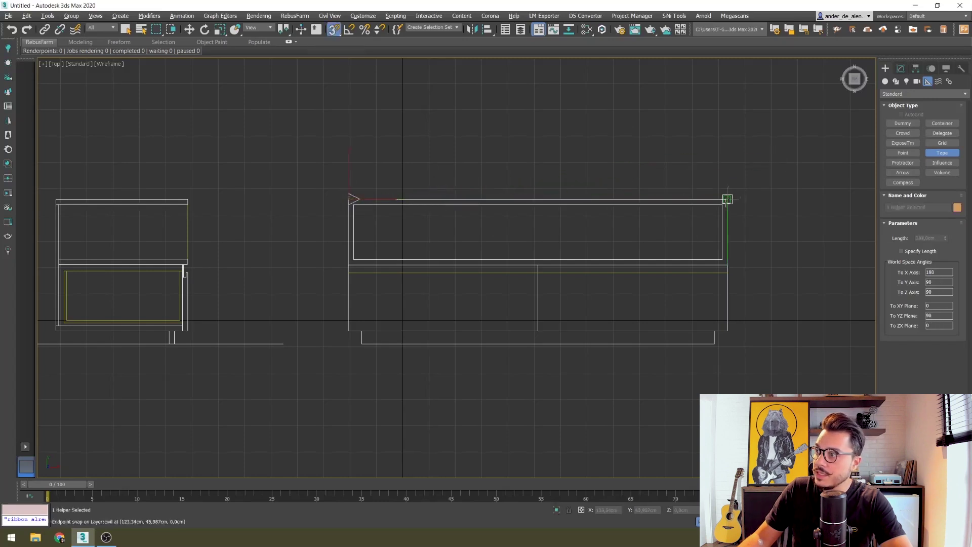
key(Delete)
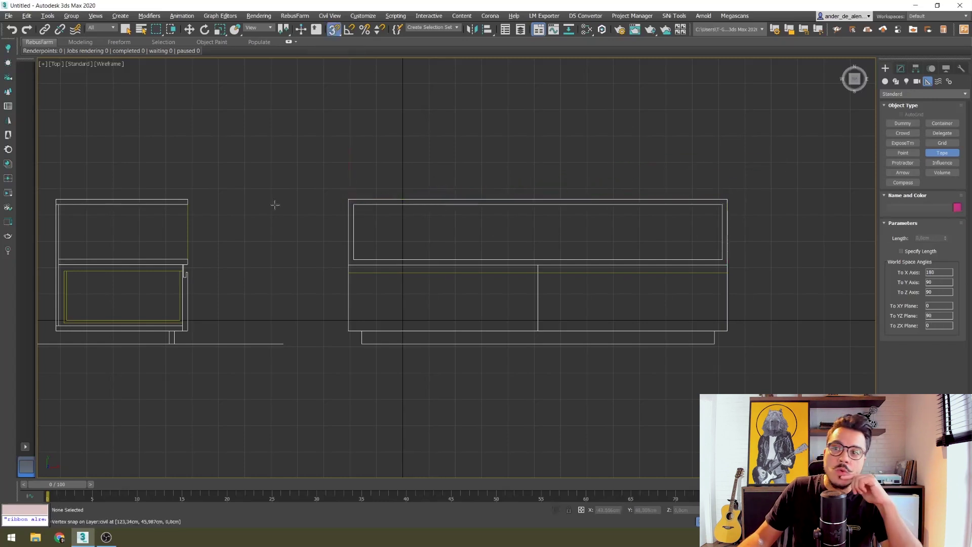
click(126, 29)
middle_drag(272, 174, 527, 172)
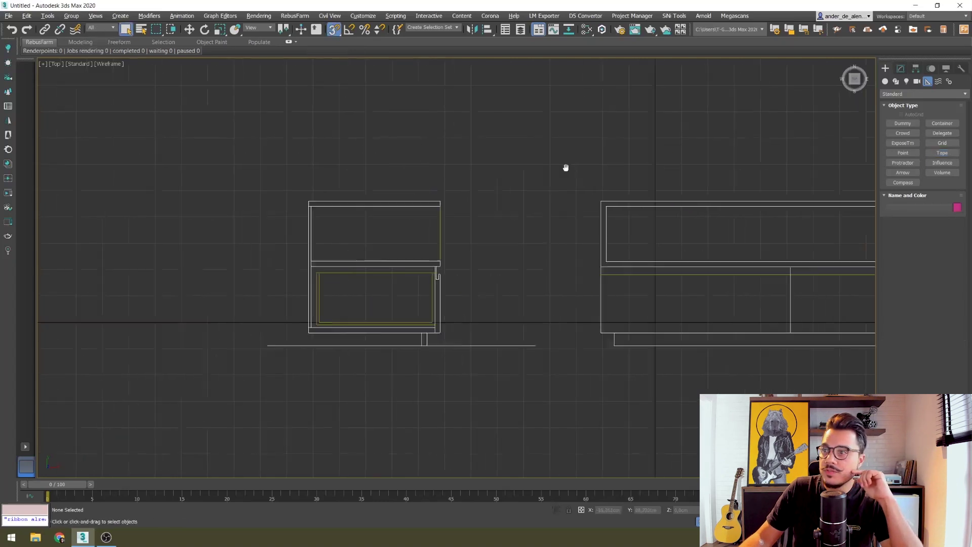
- Start a Line spline along the nightstand top, from top-left to top-right corner
click(896, 81)
click(903, 131)
scroll(337, 162, up, 4)
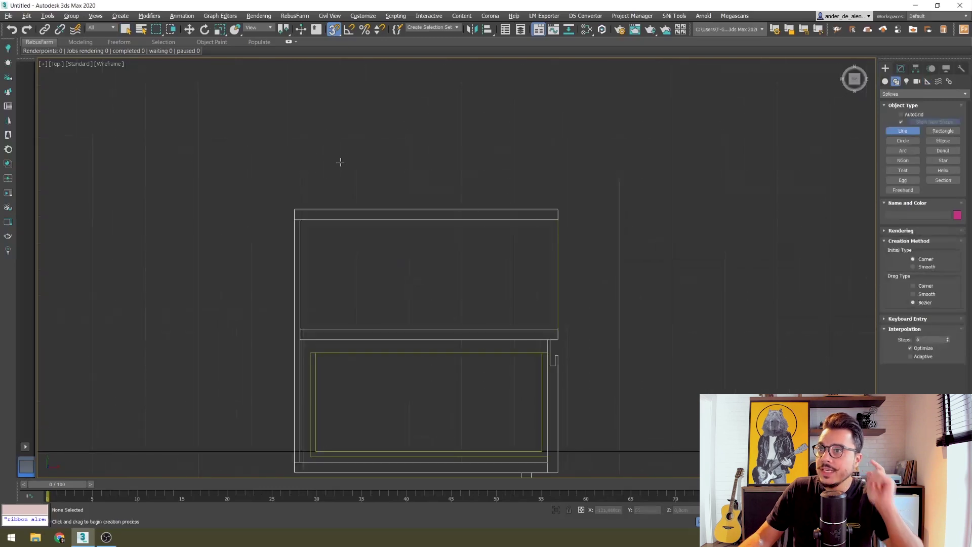
middle_drag(347, 165, 295, 130)
click(258, 173)
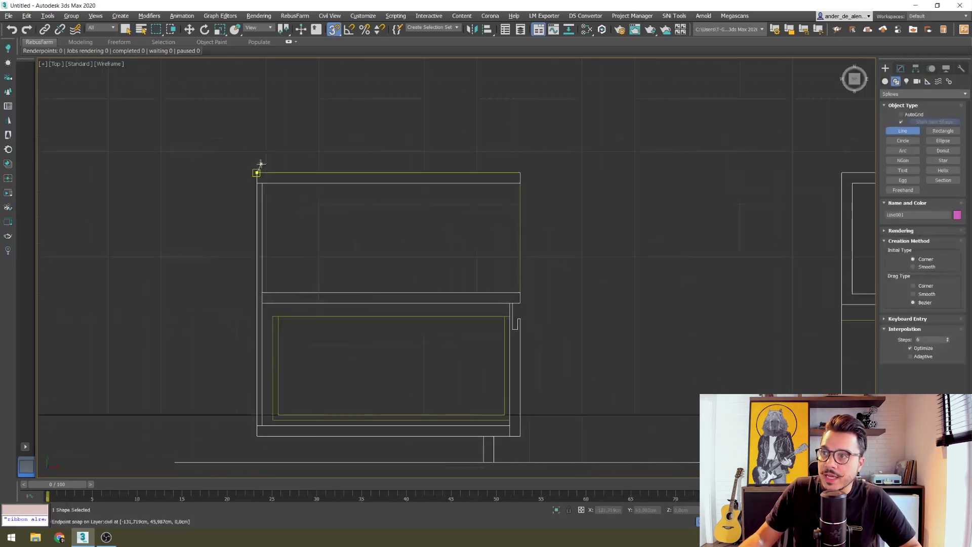
right_click(492, 154)
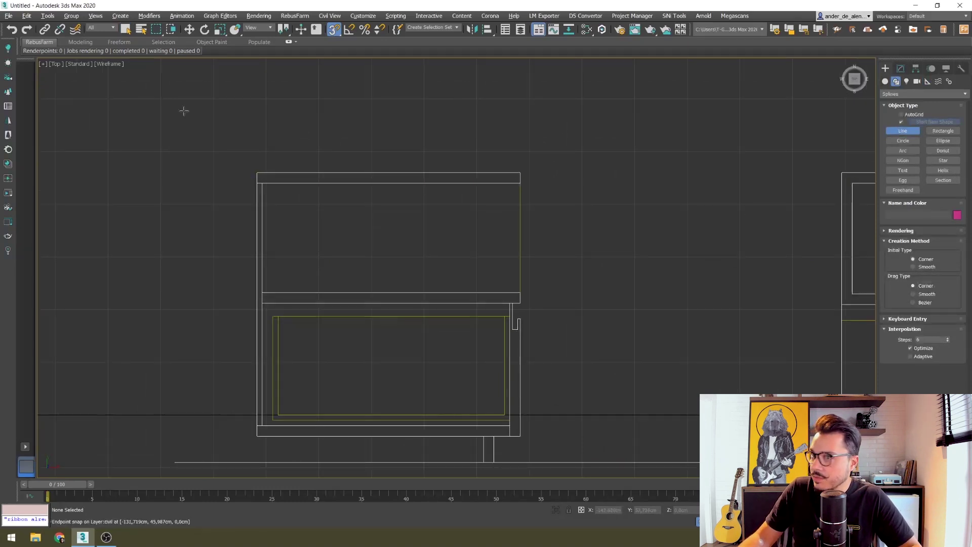
click(258, 173)
click(521, 173)
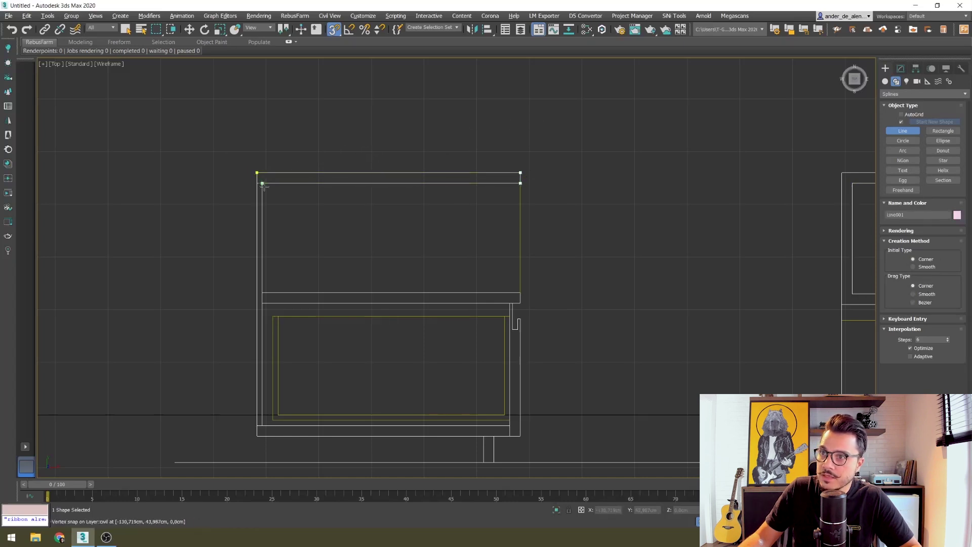
- Trace the top panel underside, left side and base, then close the spline
click(262, 293)
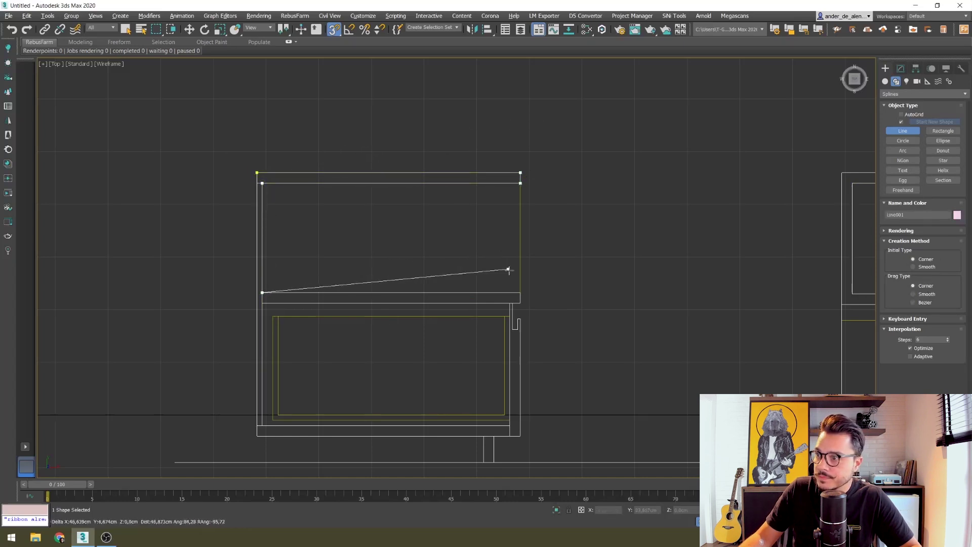
click(520, 302)
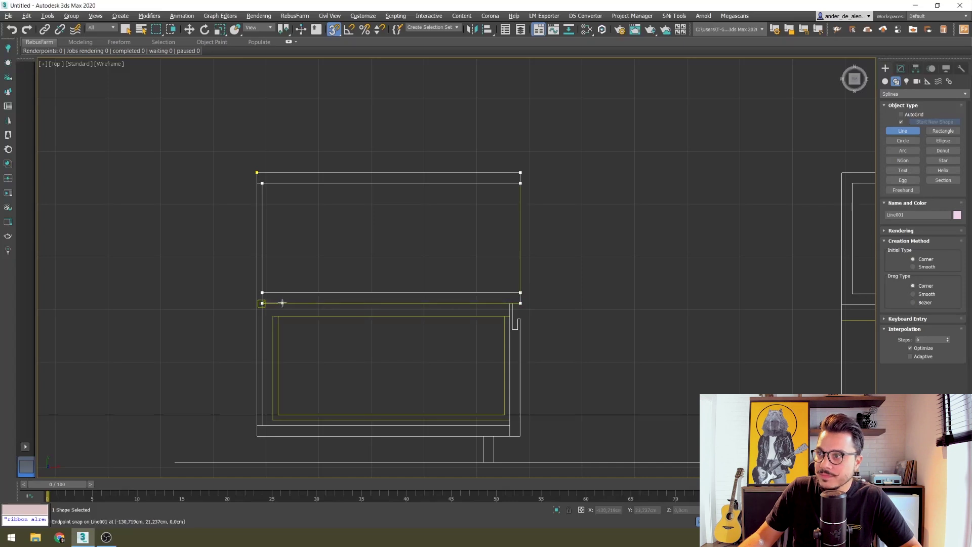
click(262, 303)
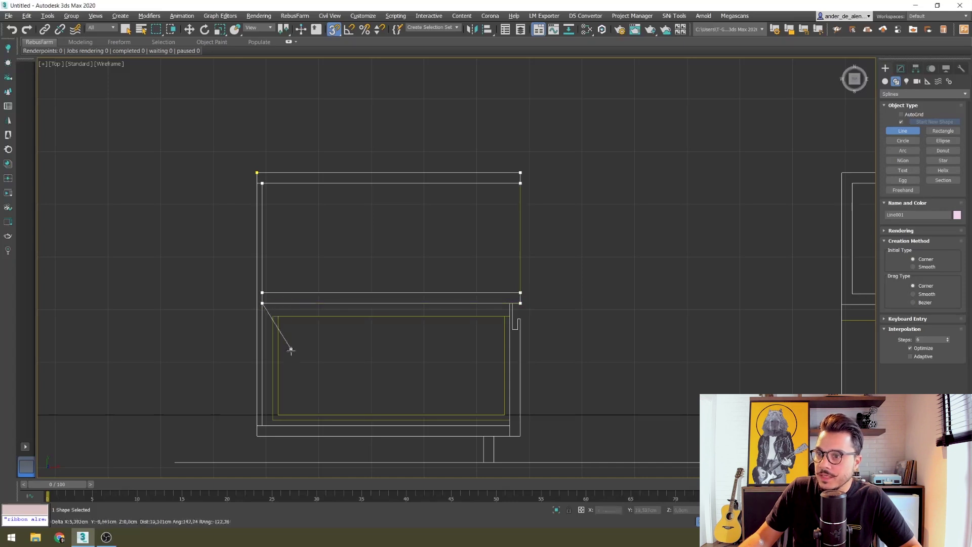
click(263, 426)
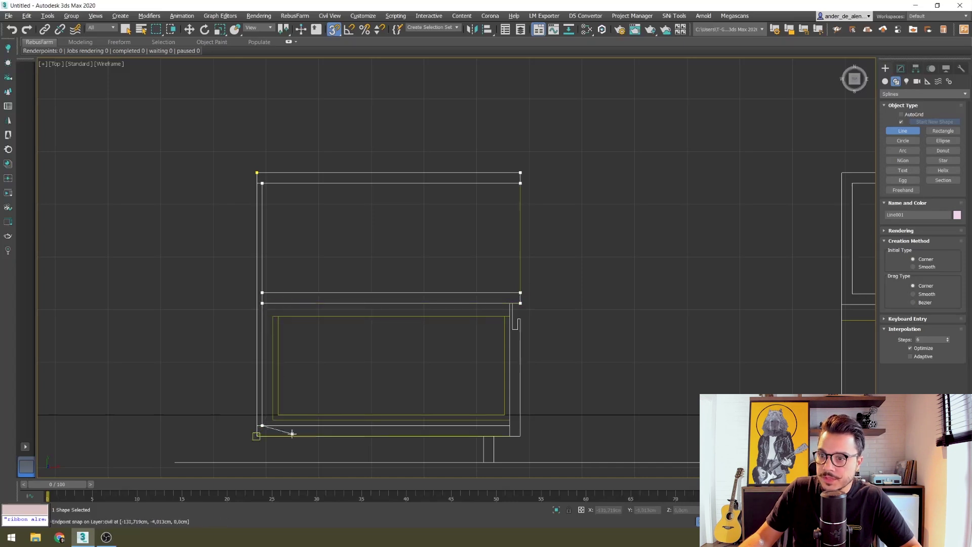
click(510, 426)
click(474, 432)
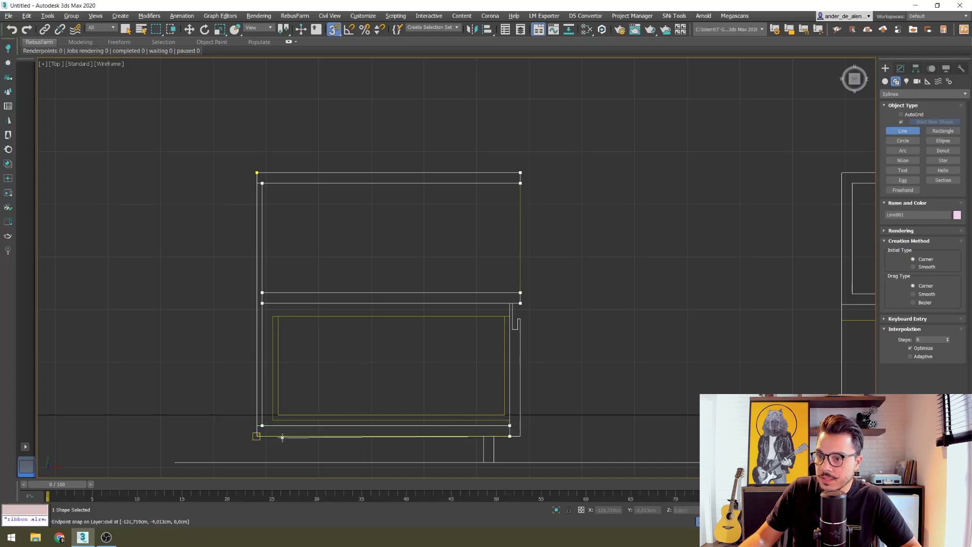
click(256, 172)
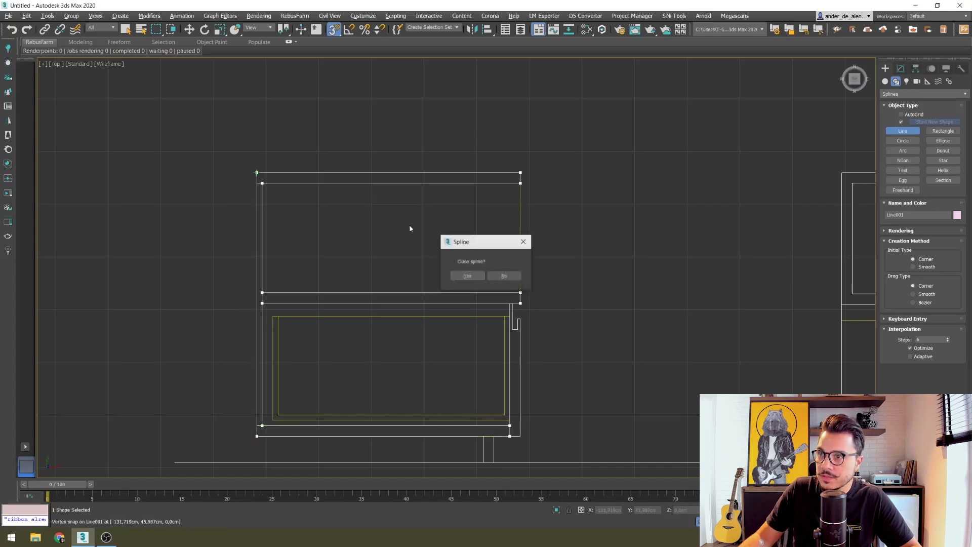
click(467, 276)
- Snap a closed Line002 spline around the right side panel's corners, then stop drawing
middle_drag(587, 329, 530, 248)
scroll(530, 247, up, 3)
click(440, 211)
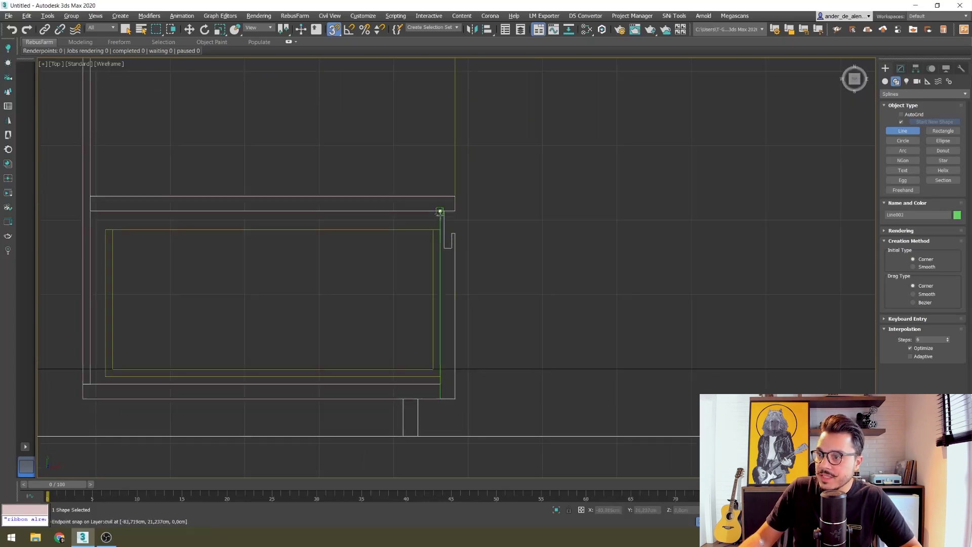
click(440, 399)
click(456, 399)
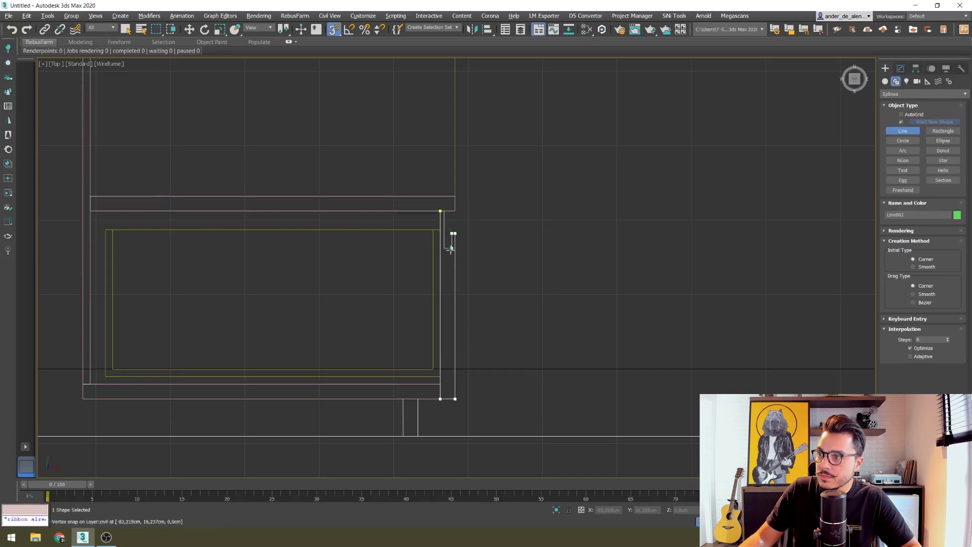
click(440, 211)
click(469, 276)
scroll(518, 273, down, 1)
scroll(543, 276, down, 2)
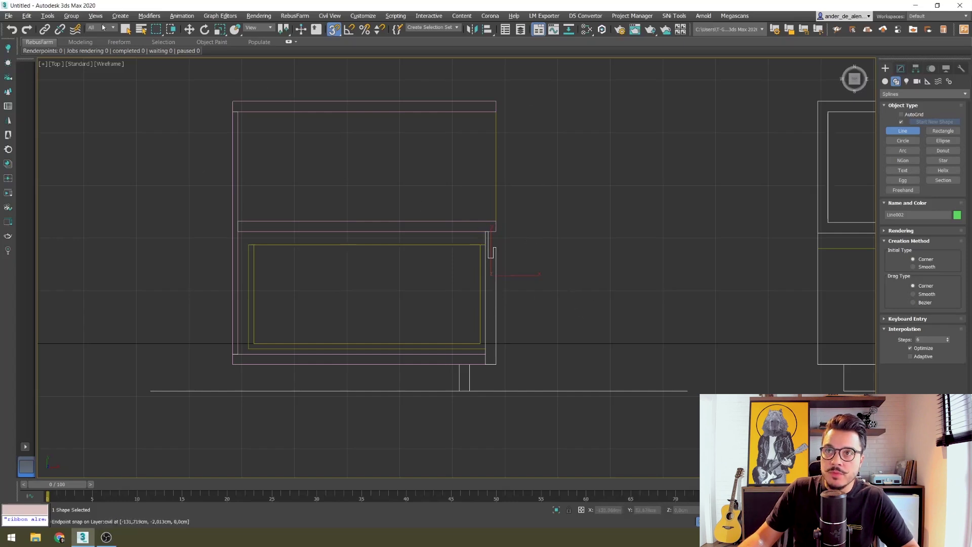
right_click(226, 130)
- Convert the first outline, Line001, to Editable Poly and show shaded display
mouse_move(226, 130)
alt+middle_down()
mouse_move(493, 284)
mouse_move(515, 282)
alt+middle_up()
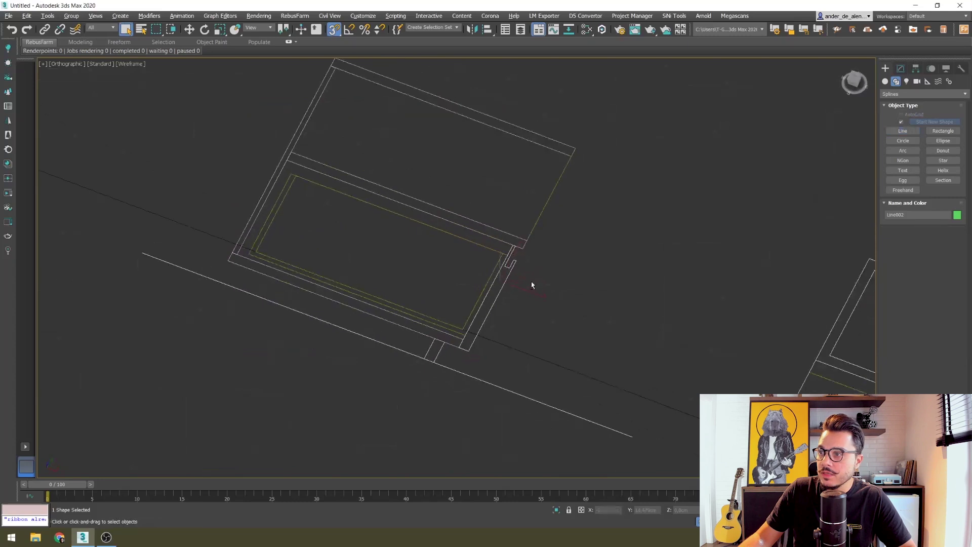
click(522, 244)
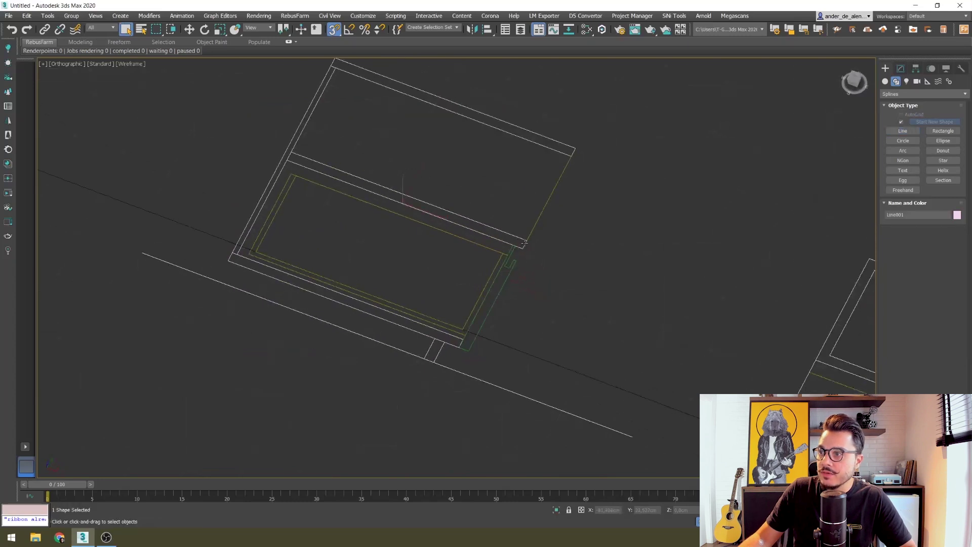
right_click(526, 245)
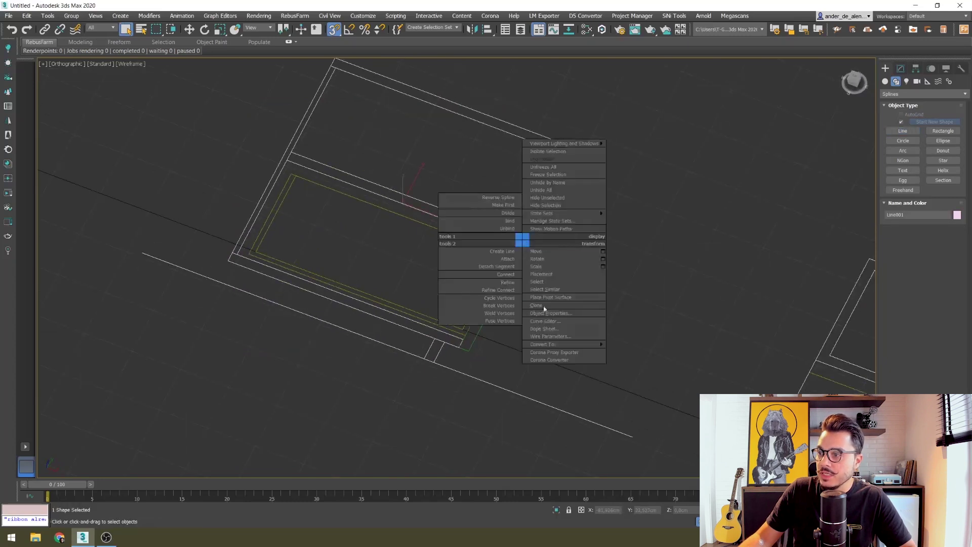
click(633, 356)
middle_drag(583, 310, 571, 325)
key(F3)
- Convert the green right-panel outline, Line002, to Editable Poly
click(486, 288)
scroll(486, 288, up, 4)
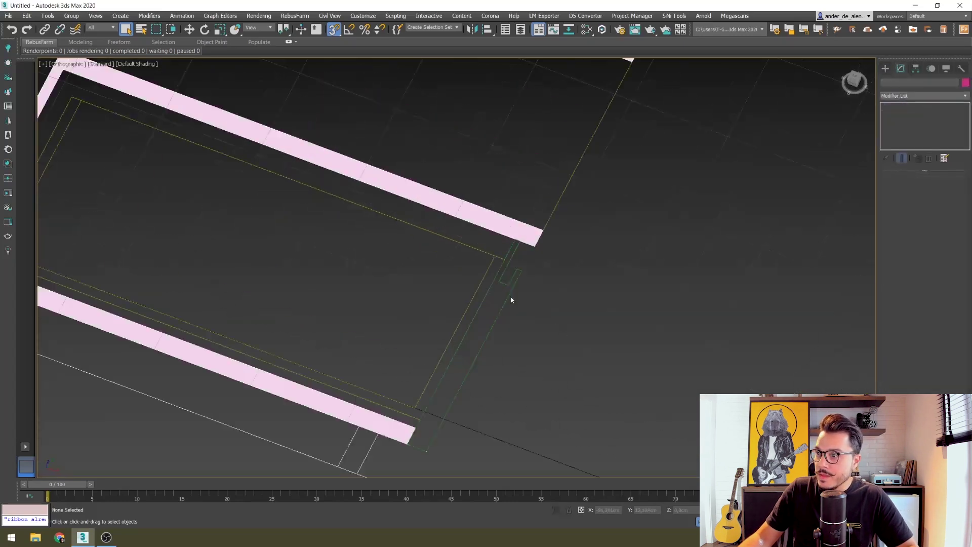
click(508, 298)
right_click(504, 295)
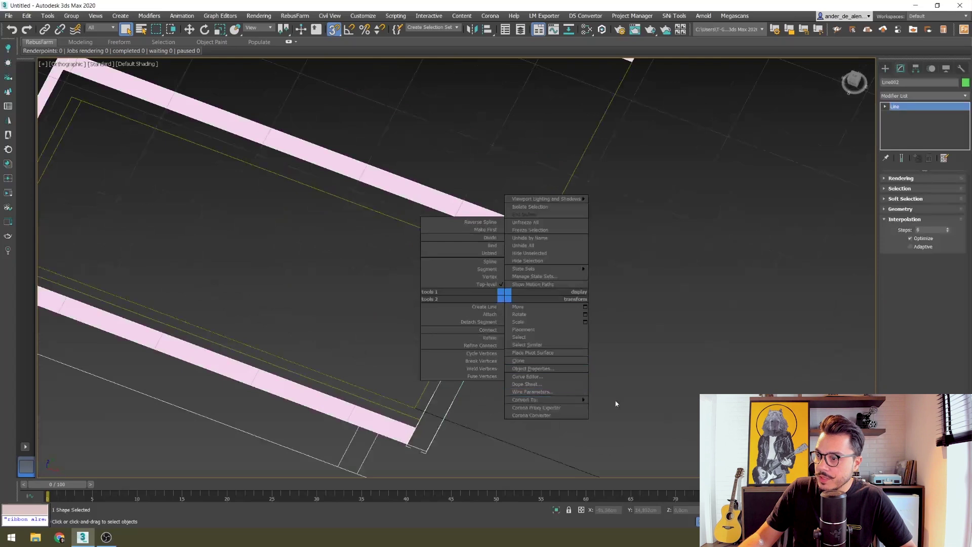
mouse_move(532, 400)
click(611, 414)
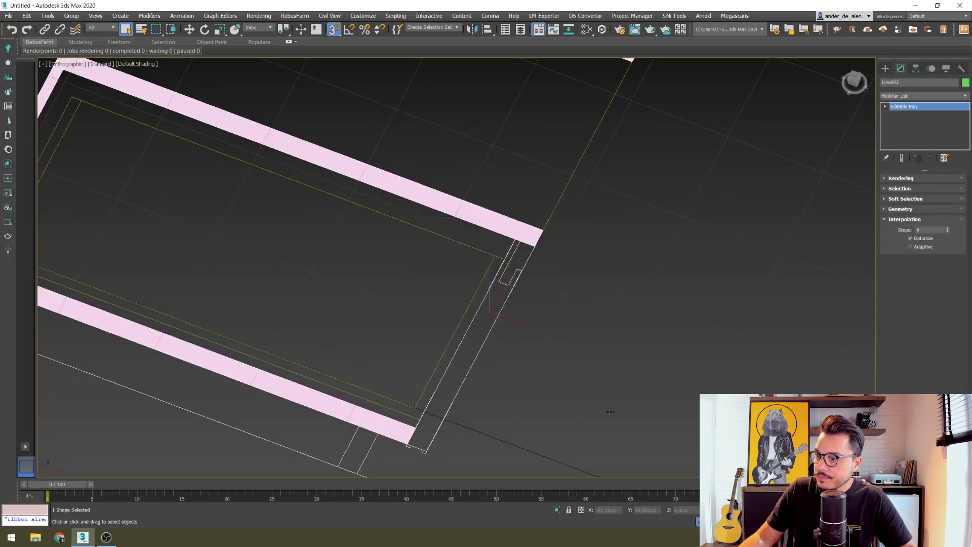
click(608, 382)
- Frame the whole model and select the pink frame
scroll(616, 268, down, 5)
middle_drag(616, 269, 537, 309)
scroll(539, 309, up, 2)
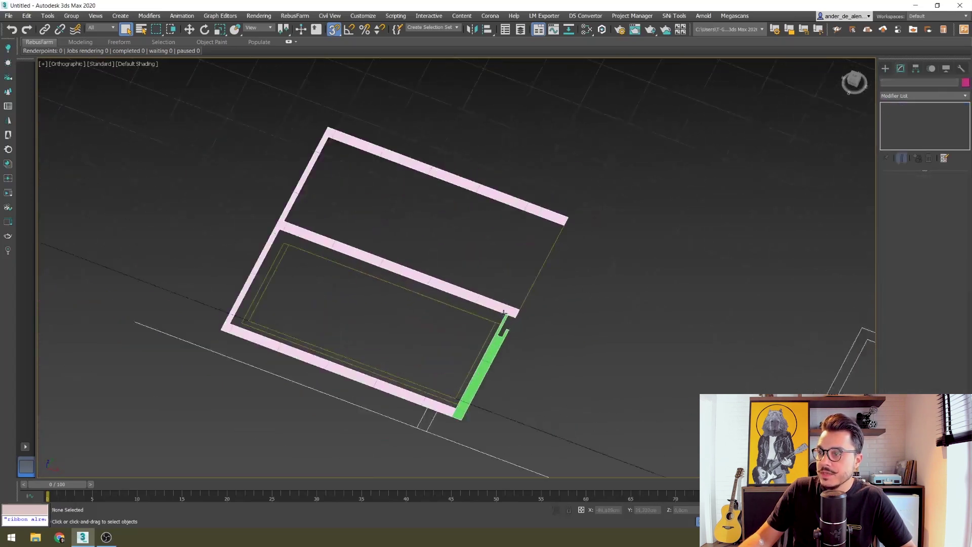
click(513, 309)
click(913, 99)
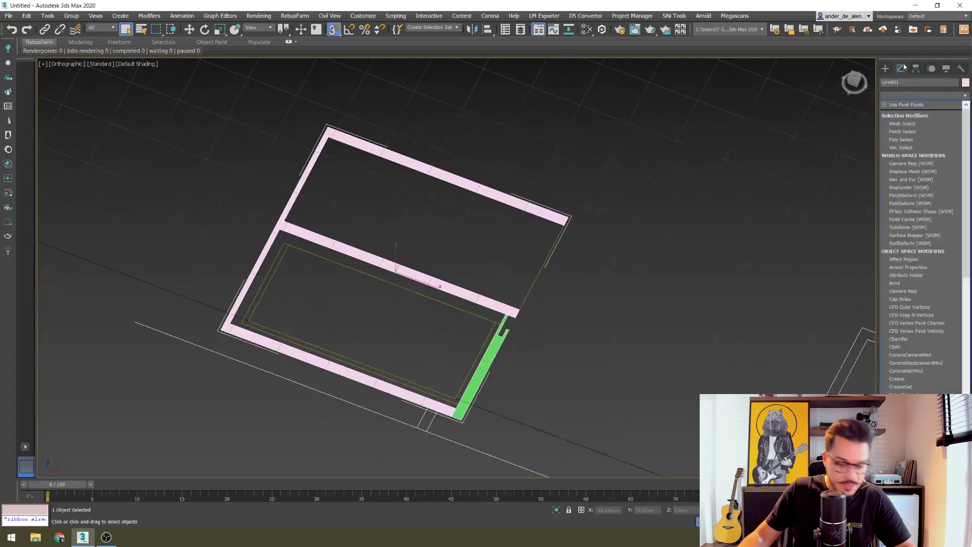
- Add a Shell modifier with Outer Amount 144 to the pink frame
text(shell)
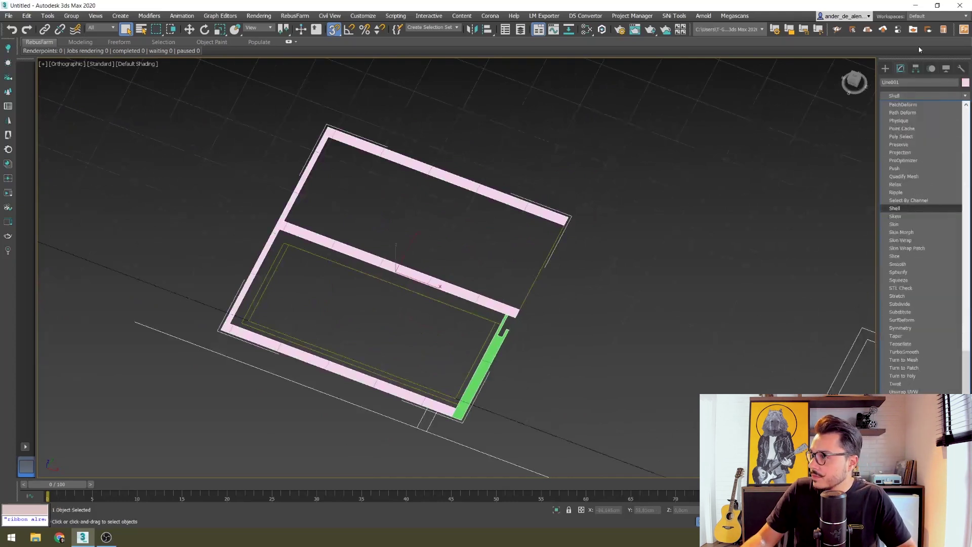
click(914, 209)
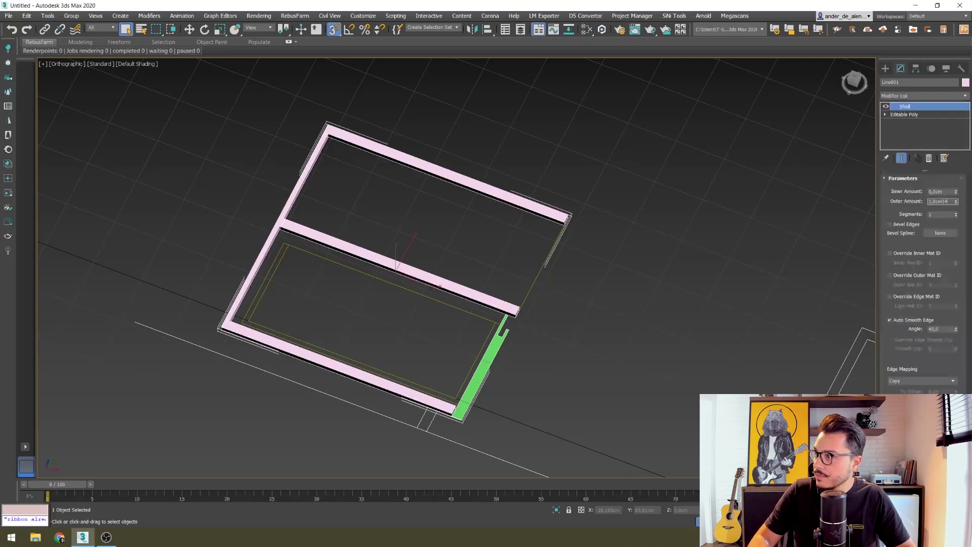
key(BackSpace)
key(BackSpace)
key(BackSpace)
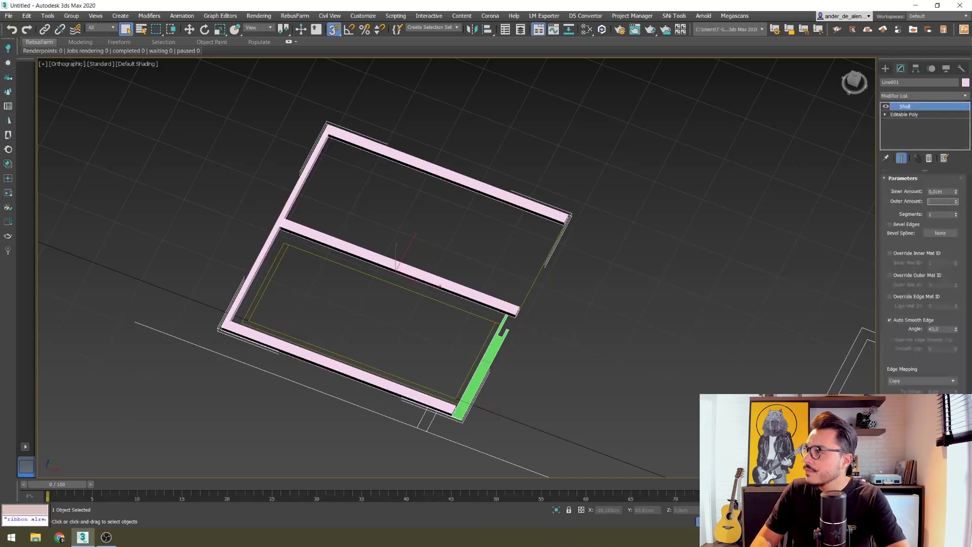
text(144)
key(Return)
mouse_move(669, 255)
alt+middle_down()
mouse_move(637, 326)
mouse_move(425, 426)
alt+middle_up()
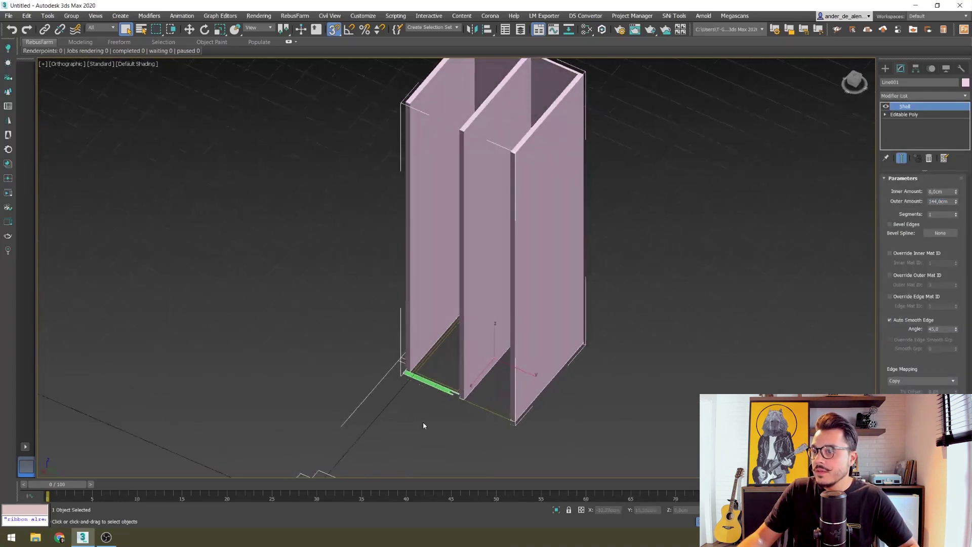
- Add a Shell modifier with Outer Amount 72 to the green panel
click(435, 384)
scroll(436, 384, up, 2)
scroll(436, 384, up, 2)
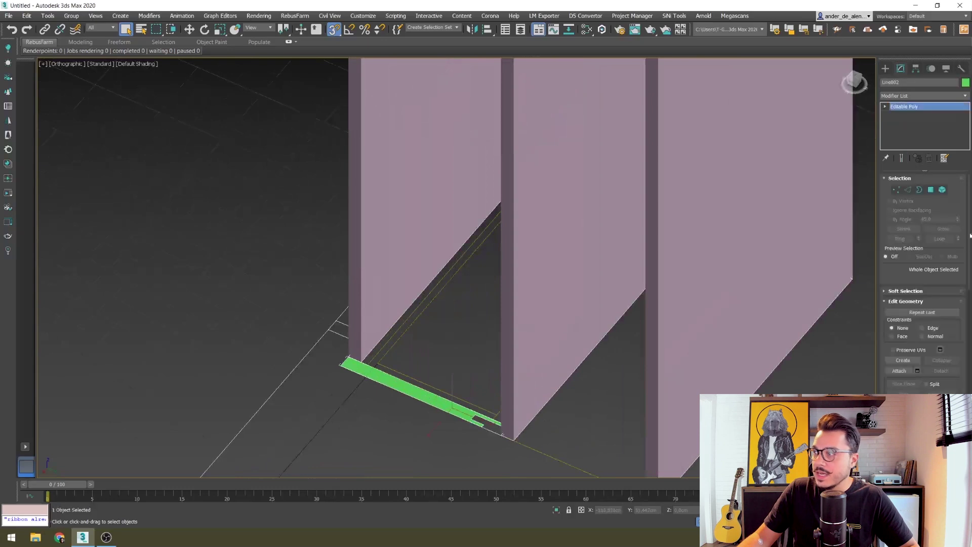
click(924, 100)
text(sh)
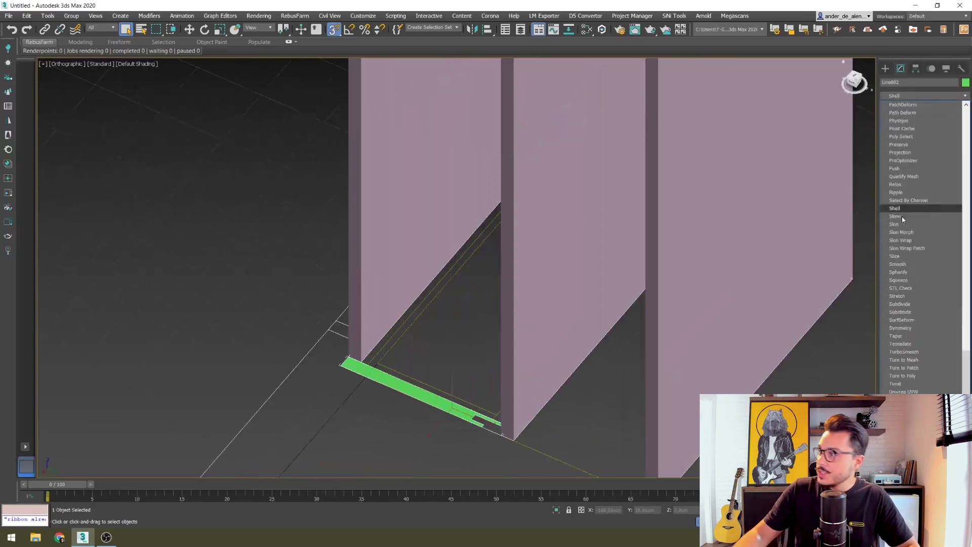
click(934, 209)
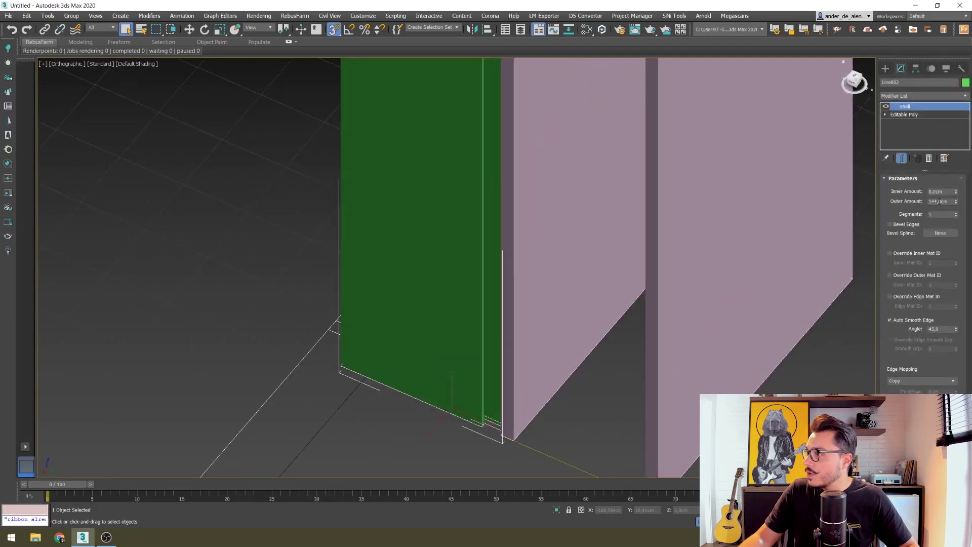
text(72)
key(Return)
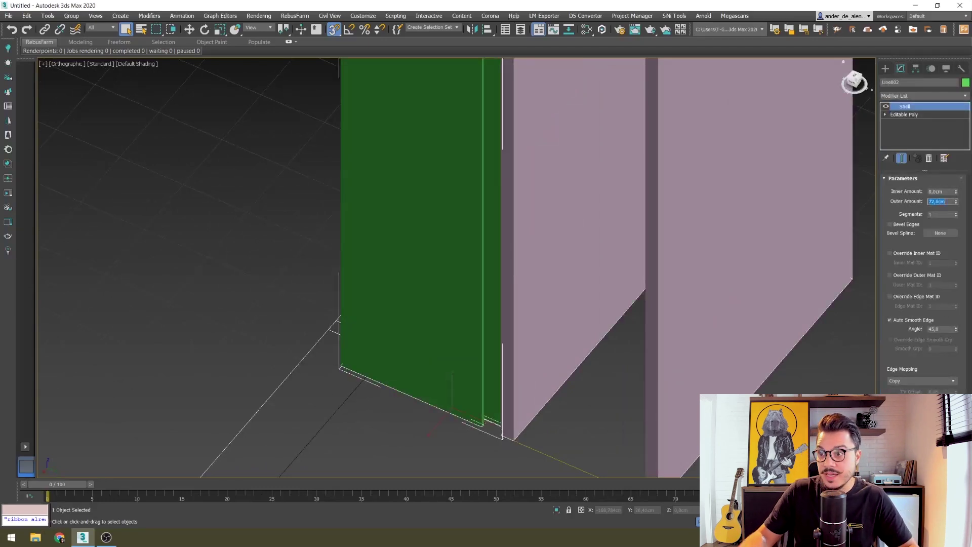
- Collapse the shelled green panel to Editable Poly
alt+middle_drag(625, 148, 523, 258)
scroll(523, 259, down, 2)
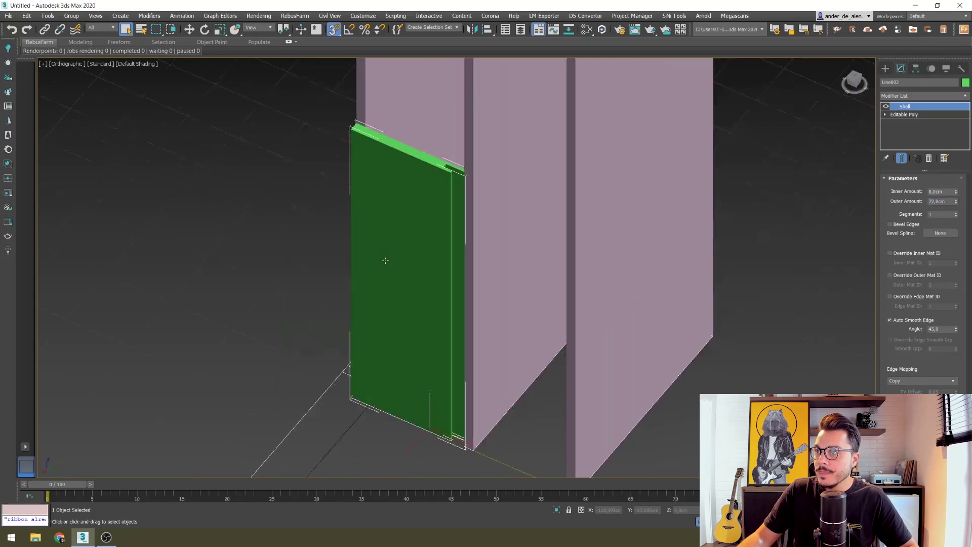
right_click(385, 261)
click(514, 370)
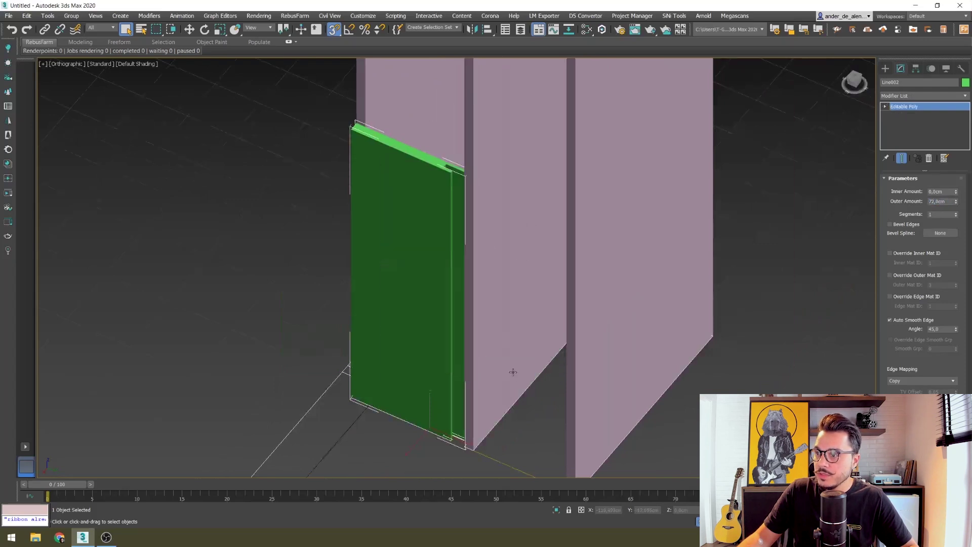
- Shift-move a Copy of the green panel 72 cm up, stacking Line003 above it
key(w)
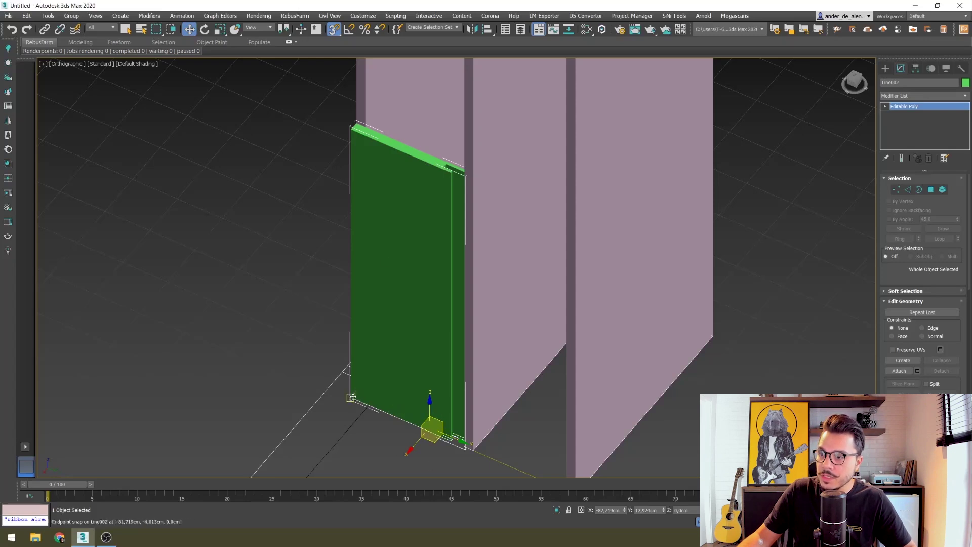
scroll(353, 397, up, 5)
scroll(351, 406, down, 5)
middle_drag(393, 373, 386, 435)
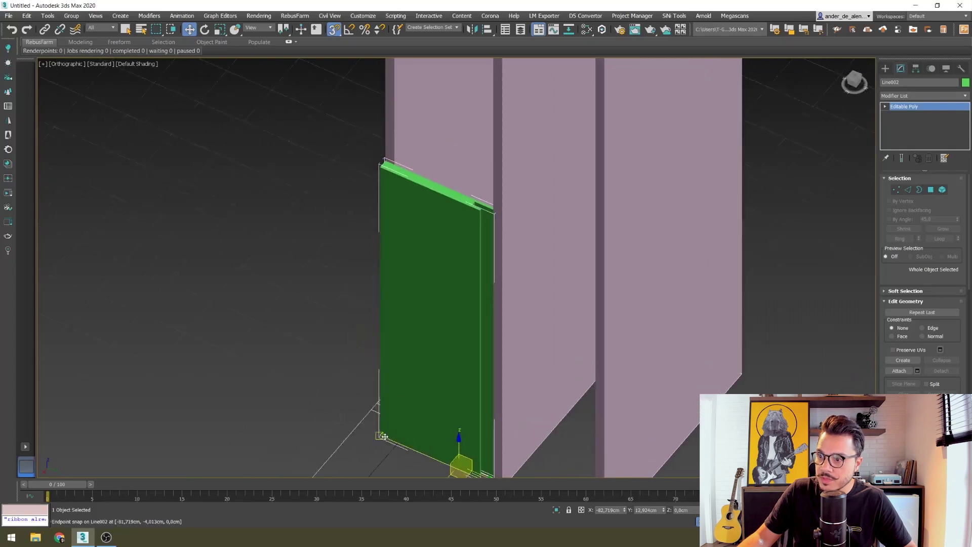
drag(411, 181, 379, 173)
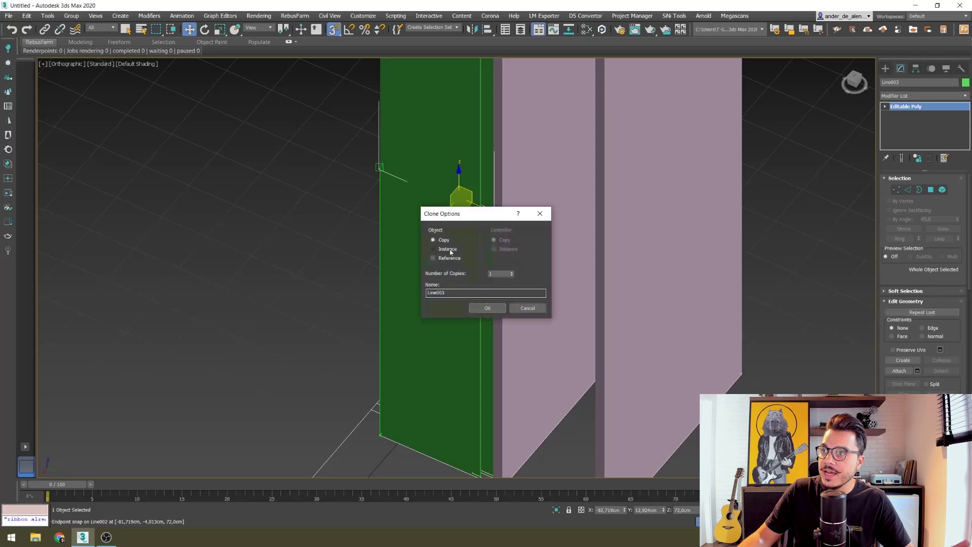
click(479, 307)
alt+middle_drag(482, 386, 422, 177)
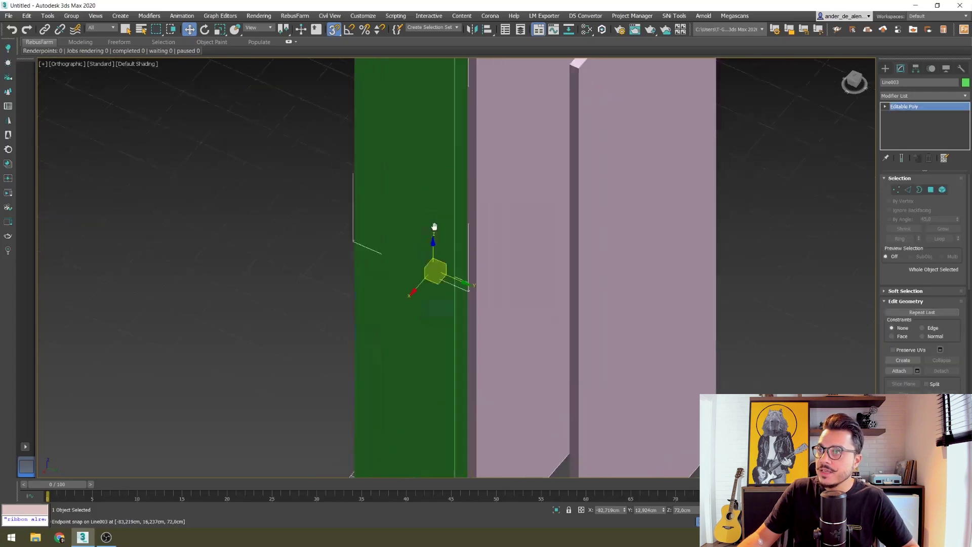
scroll(324, 198, down, 5)
click(286, 217)
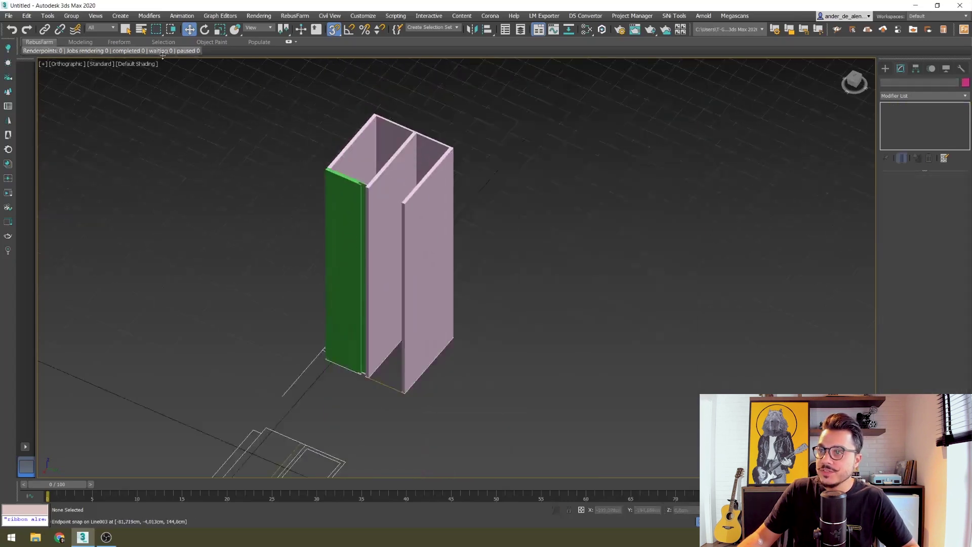
- Orbit and zoom around the shelled walls and green panels to inspect them
click(125, 29)
mouse_move(324, 329)
alt+middle_down()
mouse_move(442, 354)
mouse_move(359, 249)
alt+middle_up()
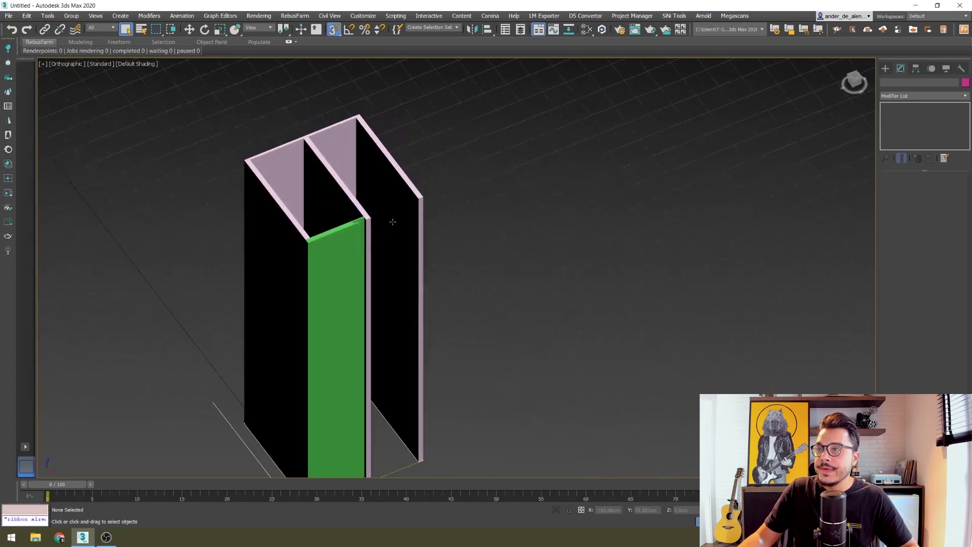
scroll(395, 203, down, 1)
scroll(400, 253, down, 2)
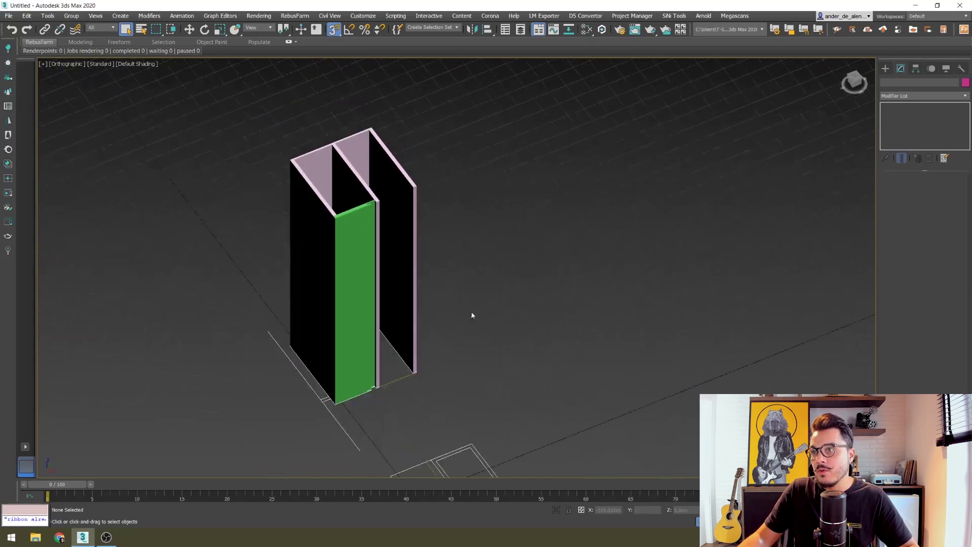
alt+middle_drag(464, 321, 461, 197)
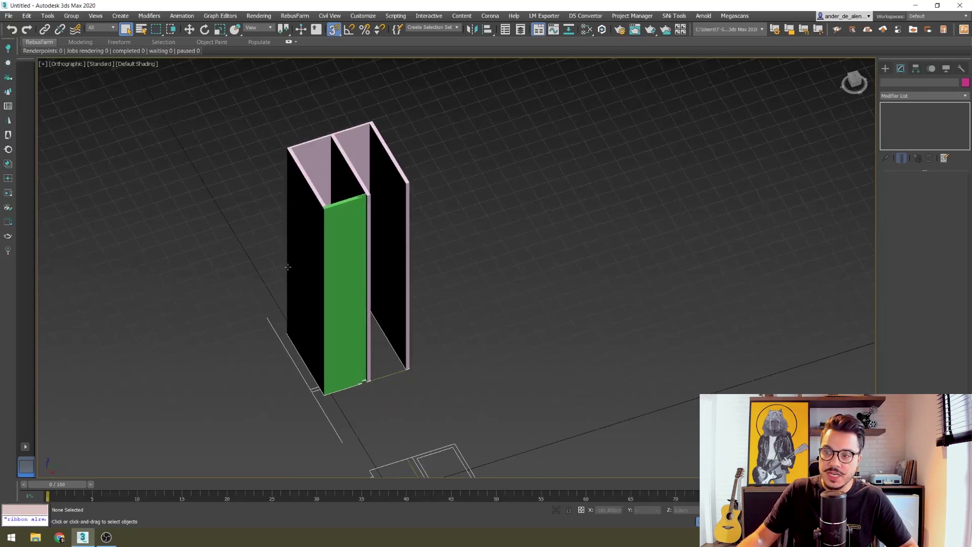
alt+middle_drag(390, 282, 375, 223)
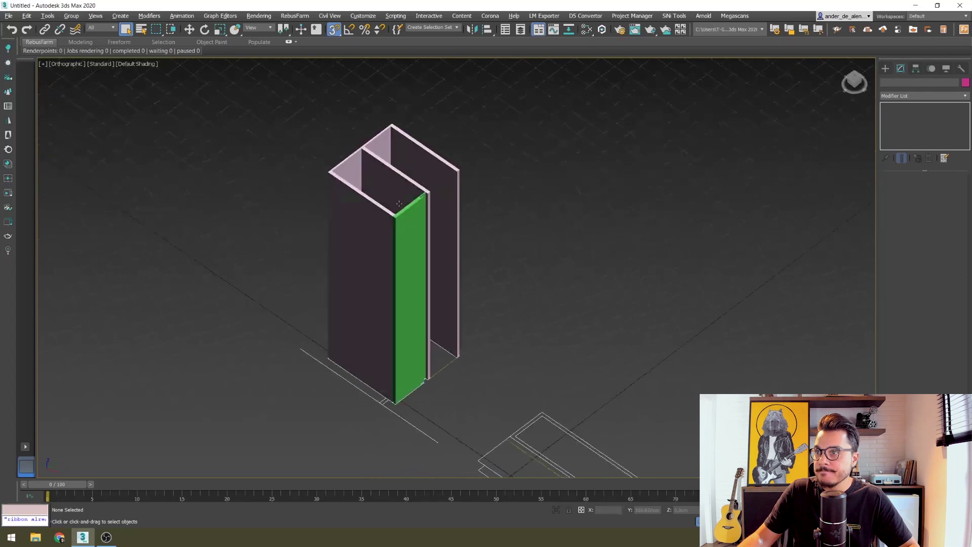
scroll(371, 212, up, 3)
- Toggle wireframe display, deselect, and switch to the Top view
click(371, 213)
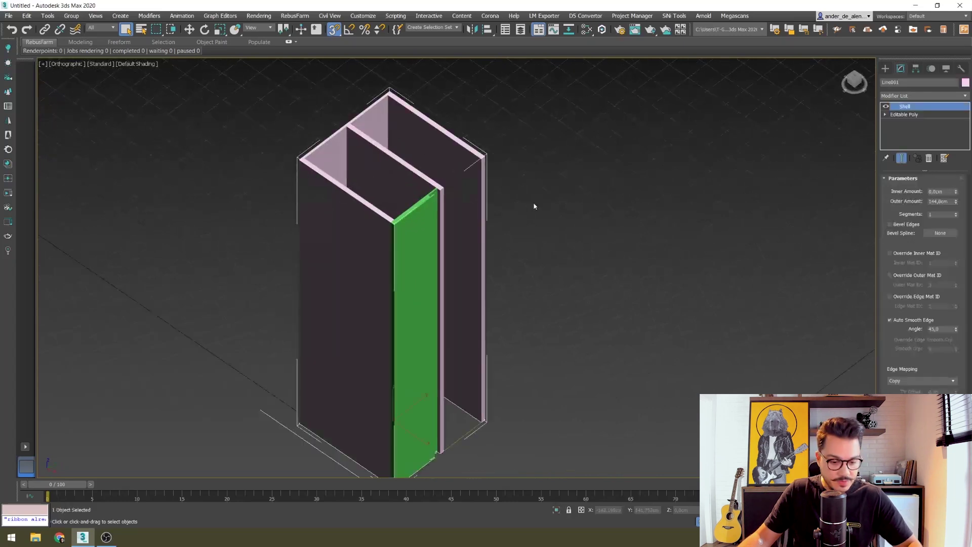
key(F3)
key(F3)
click(534, 212)
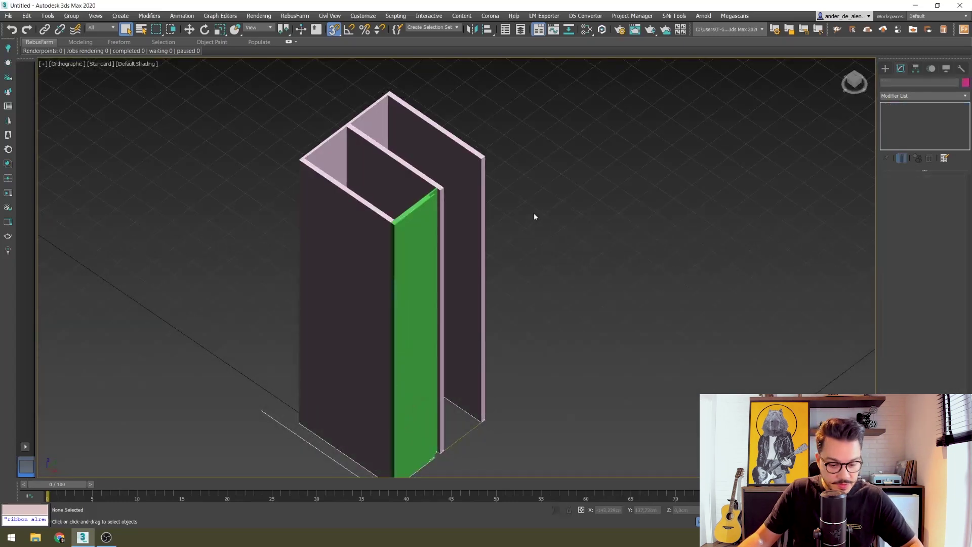
key(t)
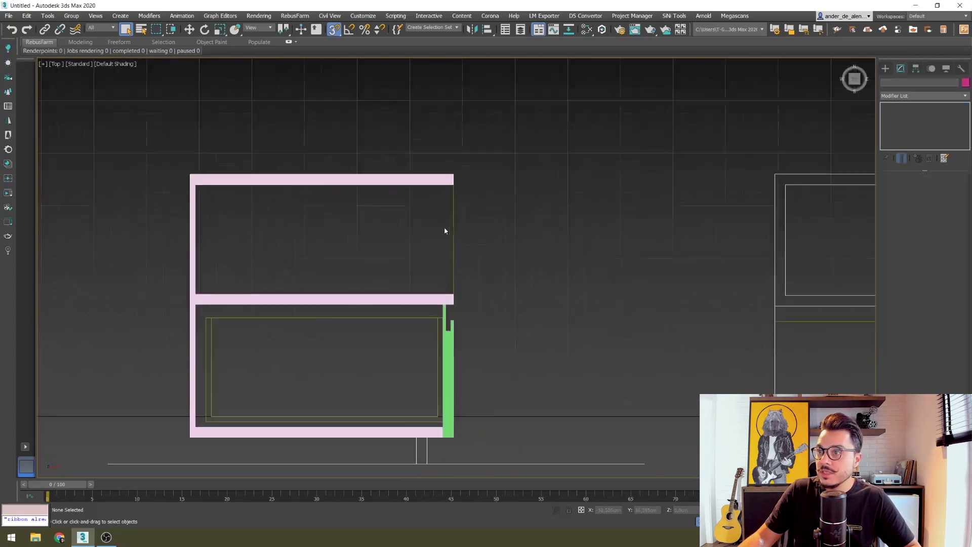
click(888, 69)
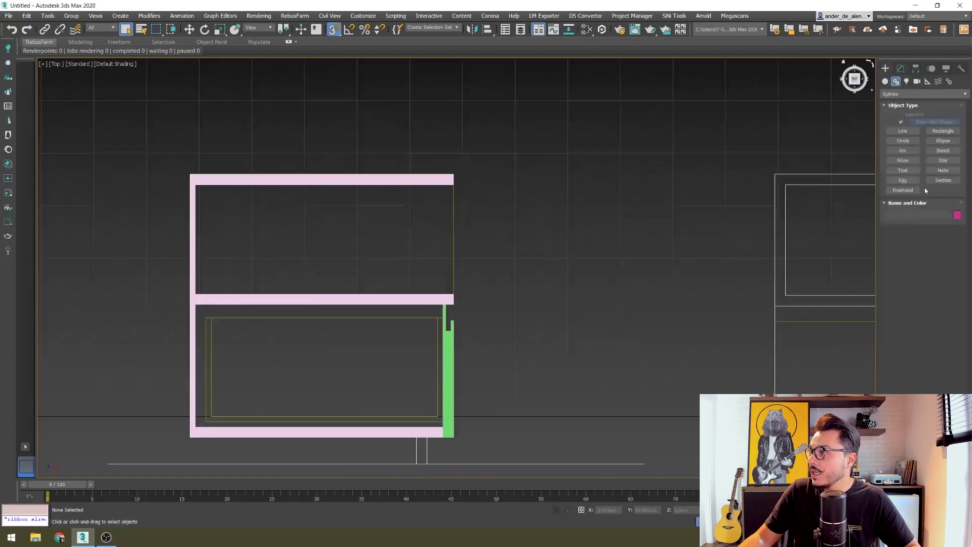
- Draw a Plane with 1 length segment over the upper opening
click(885, 81)
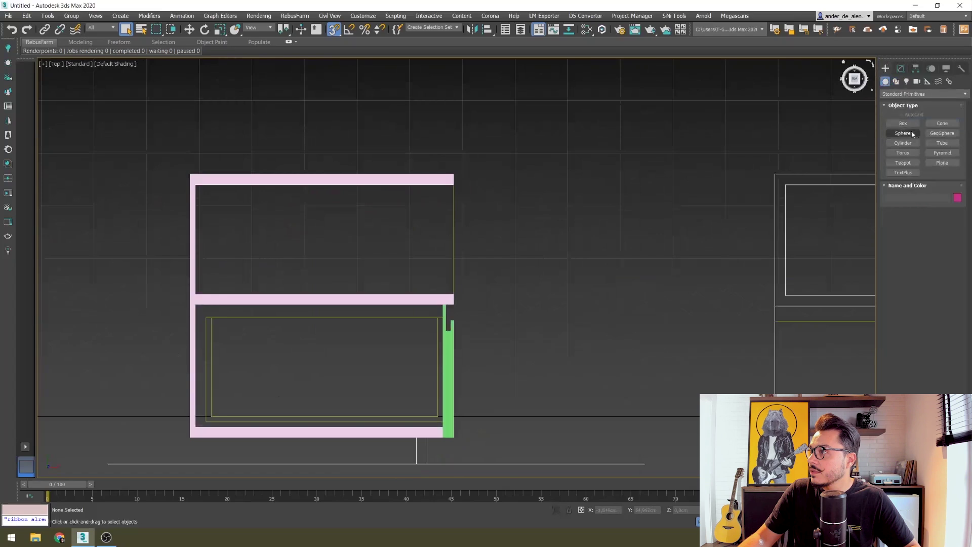
click(942, 163)
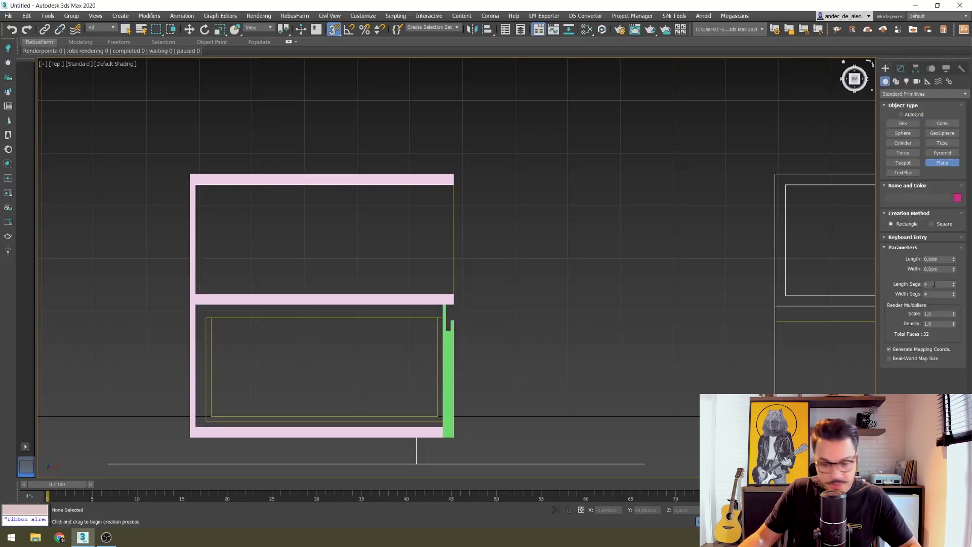
double_click(932, 284)
text(1)
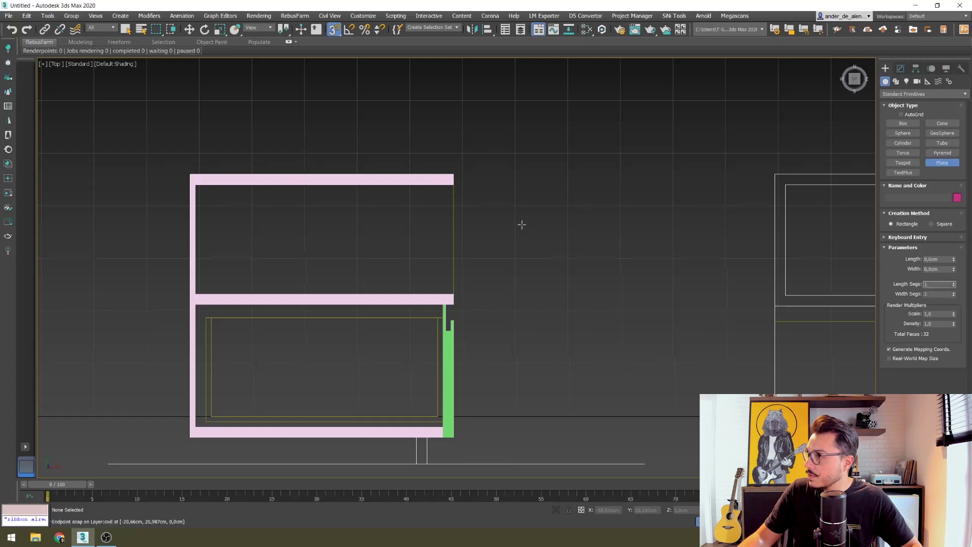
middle_drag(523, 225, 554, 211)
- Draw a second plane over the lower opening, then orbit to a 3D view
drag(226, 170, 484, 280)
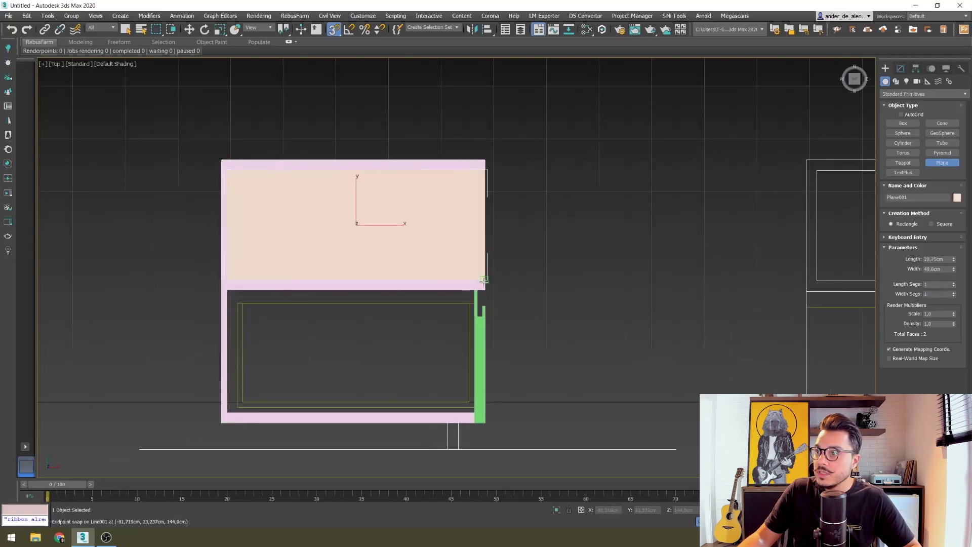
scroll(660, 239, up, 2)
middle_drag(286, 250, 456, 188)
drag(262, 158, 611, 329)
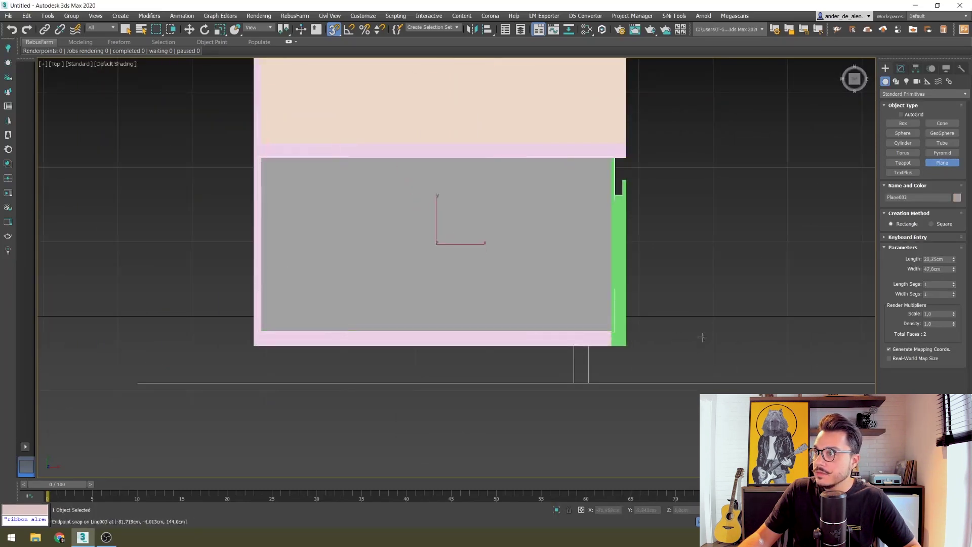
scroll(703, 337, down, 3)
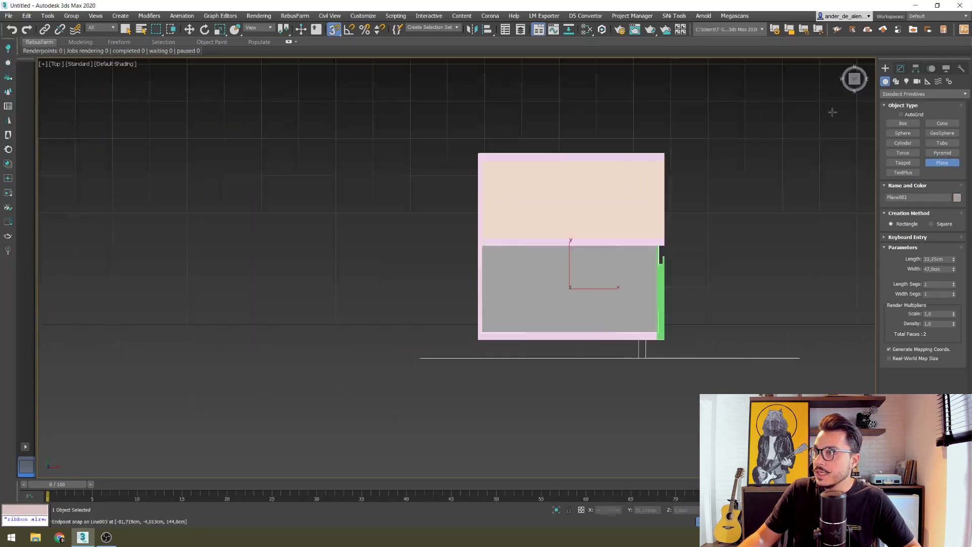
click(125, 29)
scroll(398, 215, down, 3)
alt+middle_drag(397, 215, 362, 187)
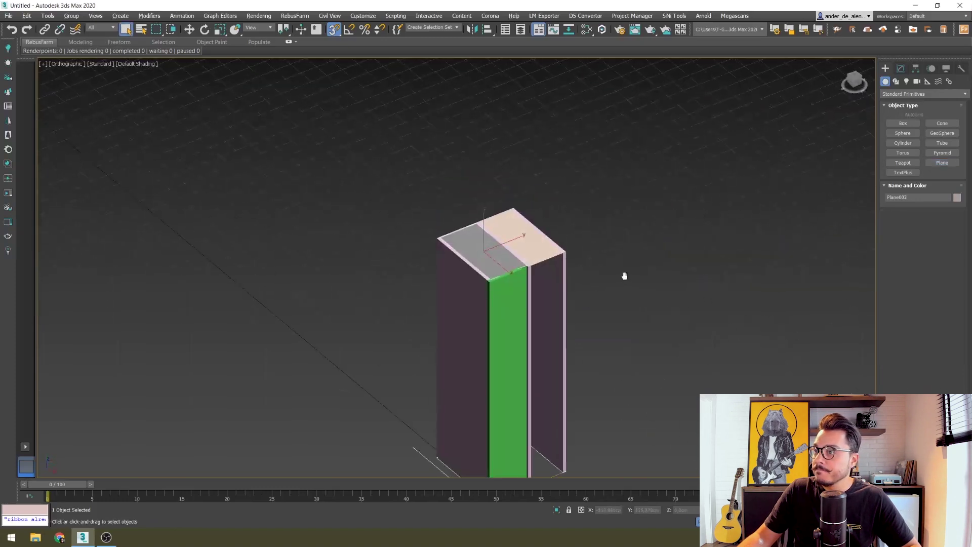
- Switch to wireframe and edged-faces display, and delete the grey Plane002
scroll(583, 243, up, 5)
middle_drag(604, 258, 585, 219)
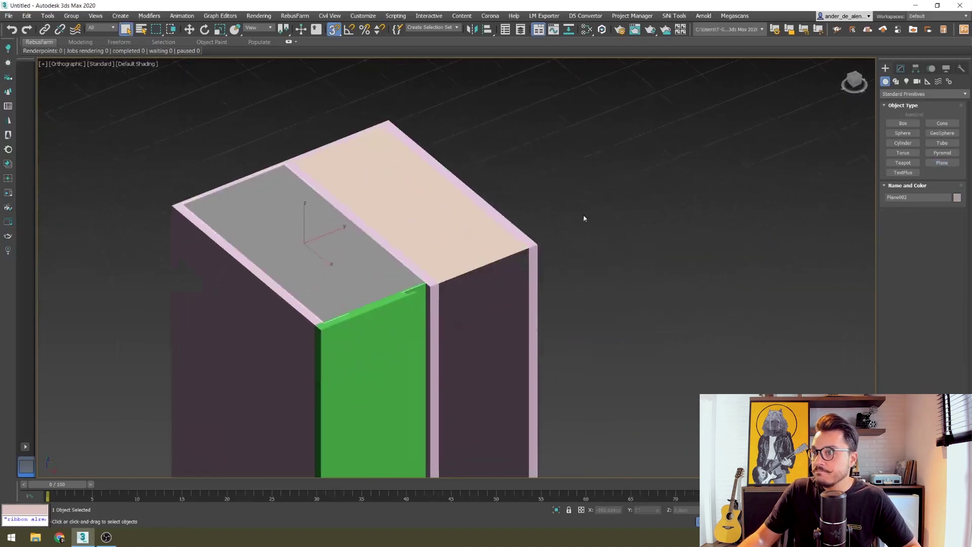
middle_drag(557, 256, 565, 226)
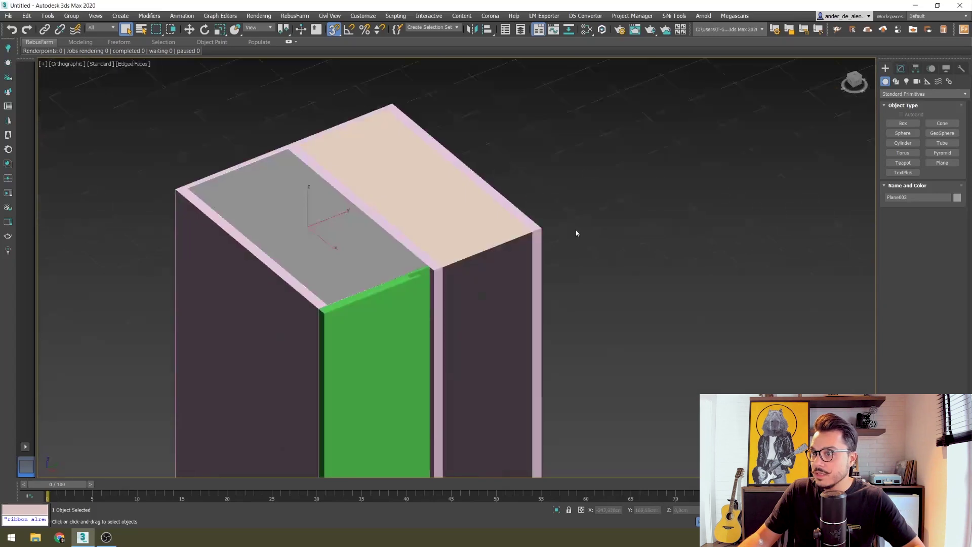
key(F3)
key(F4)
middle_drag(577, 231, 586, 189)
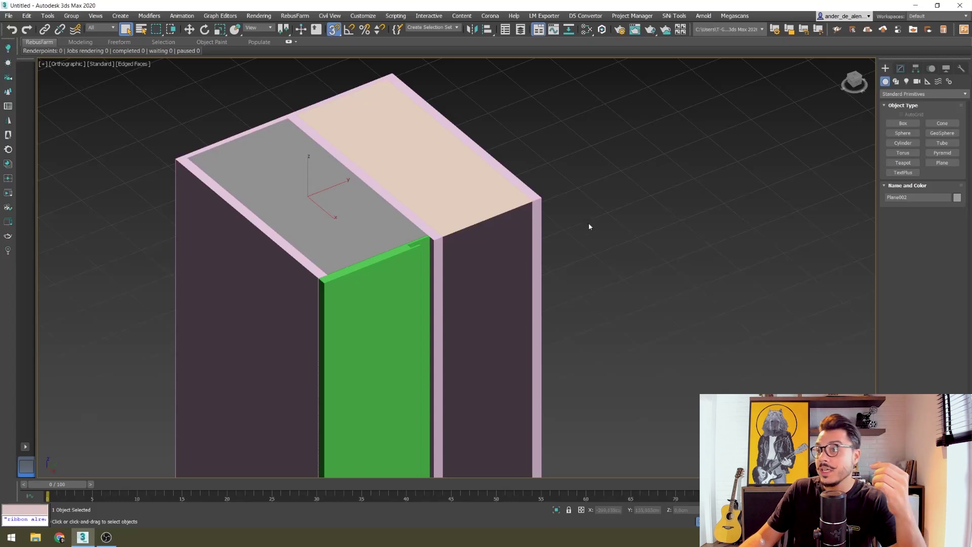
key(Delete)
click(275, 195)
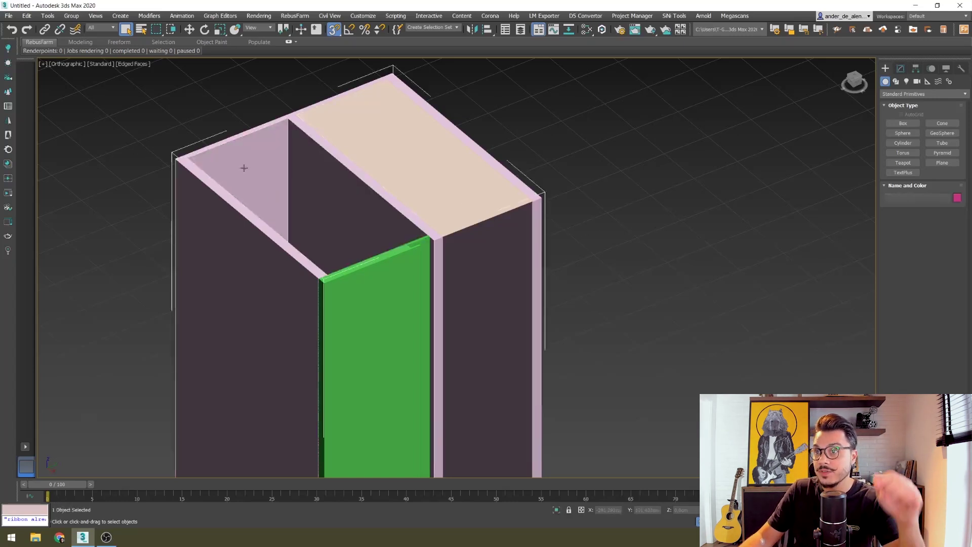
- Convert the cabinet body Line001 to an Editable Poly
click(901, 68)
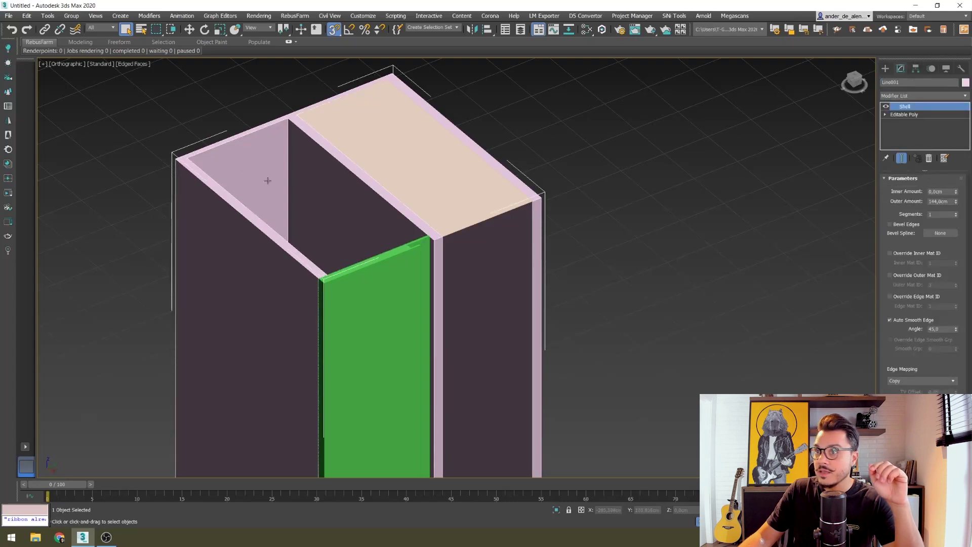
right_click(345, 185)
click(369, 289)
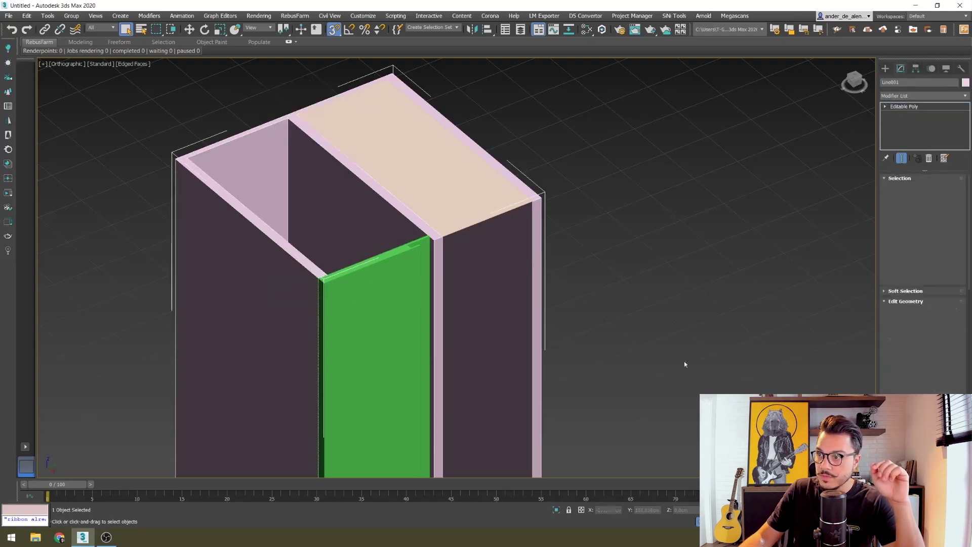
- Snap-move the inner polygon up so a pink face closes the left top opening
click(236, 184)
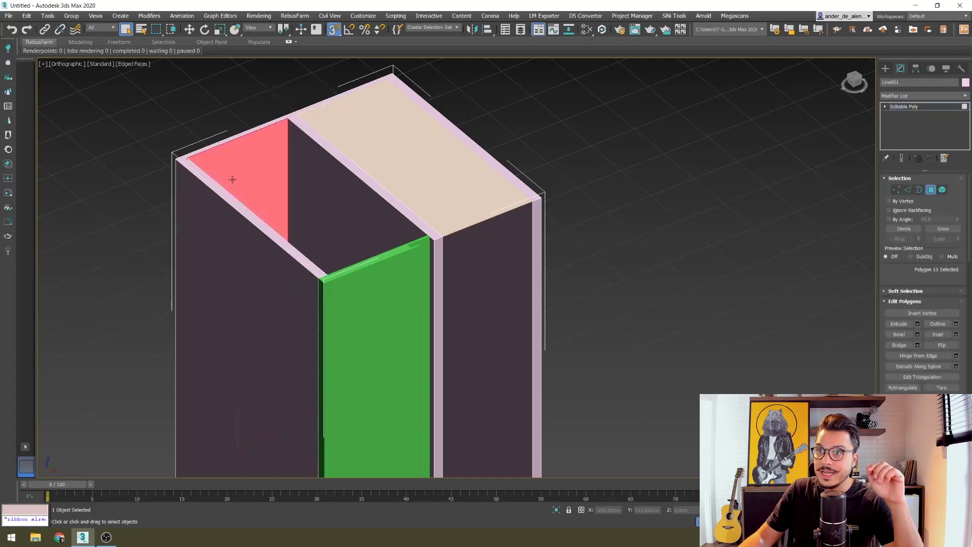
mouse_move(238, 278)
middle_down()
mouse_move(254, 188)
mouse_move(288, 293)
middle_up()
key(w)
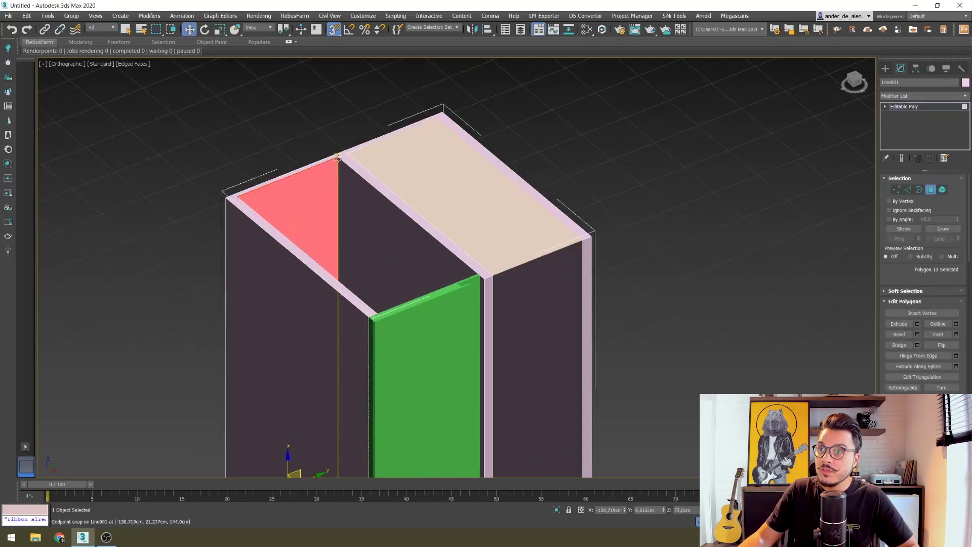
drag(338, 160, 477, 273)
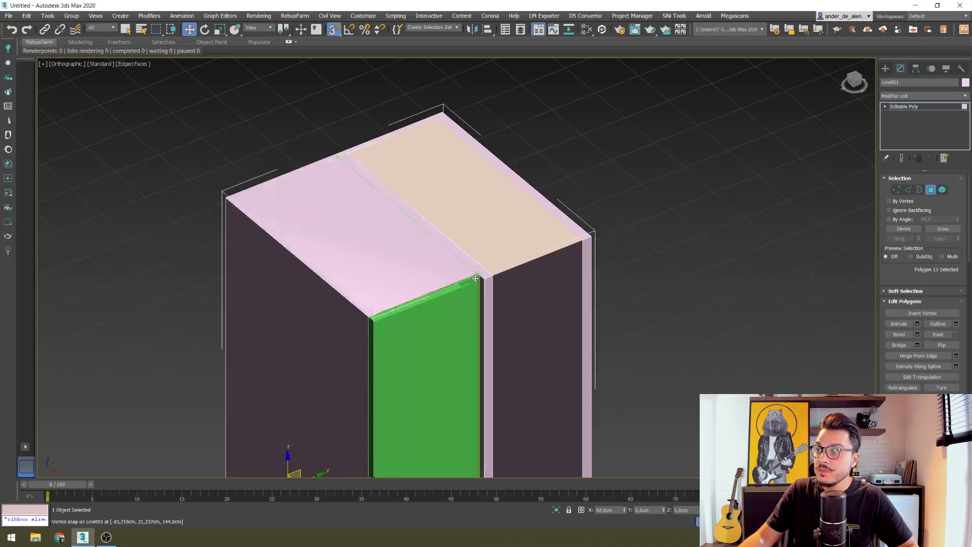
scroll(479, 273, up, 2)
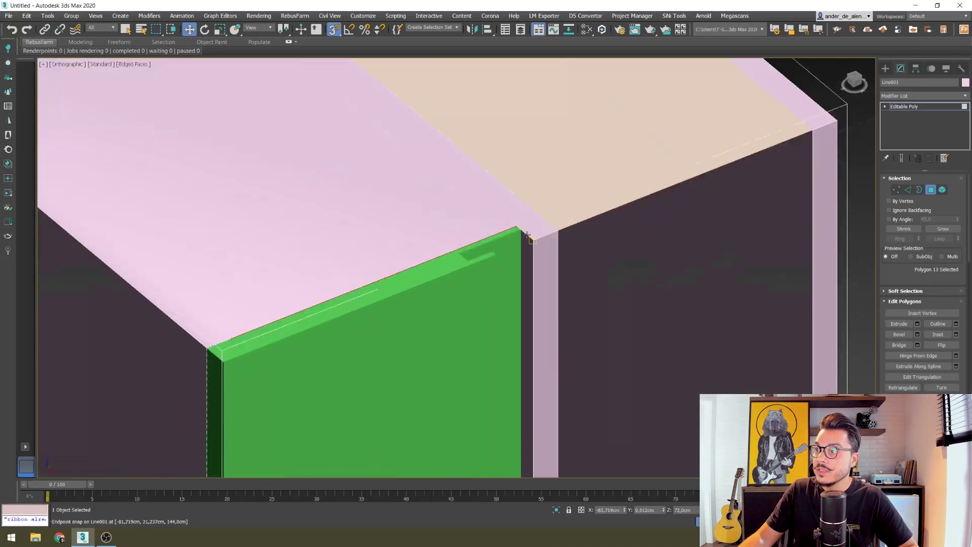
scroll(523, 226, up, 2)
scroll(523, 215, up, 3)
scroll(596, 338, down, 2)
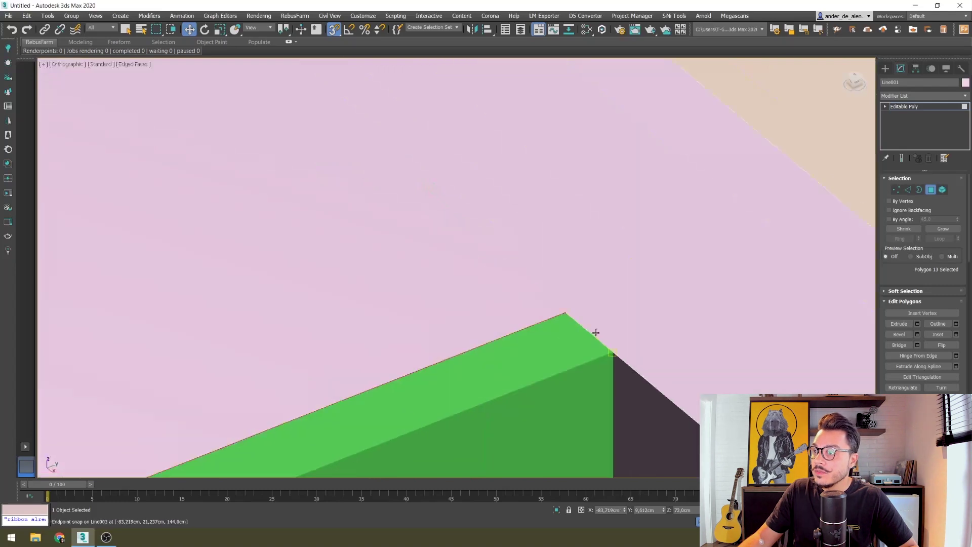
scroll(596, 338, down, 4)
scroll(306, 311, down, 3)
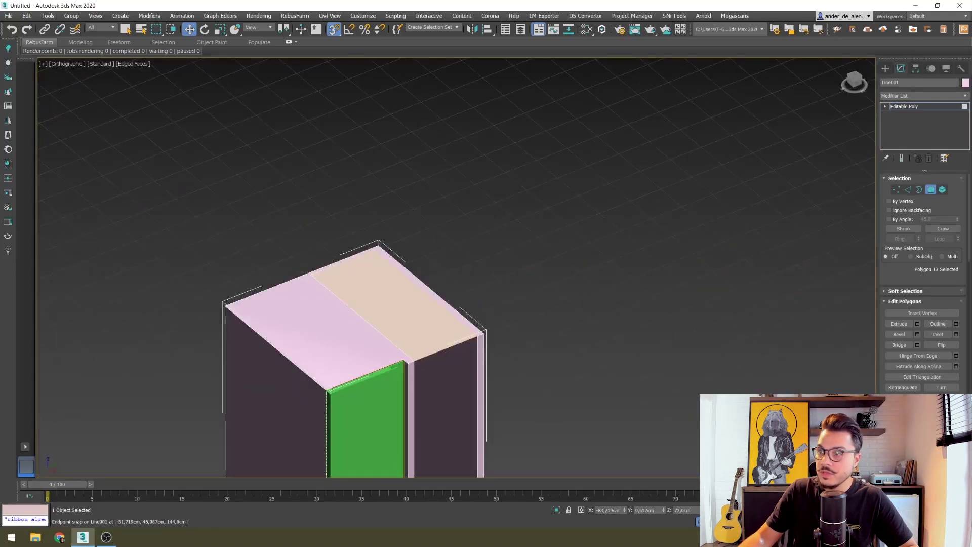
click(799, 217)
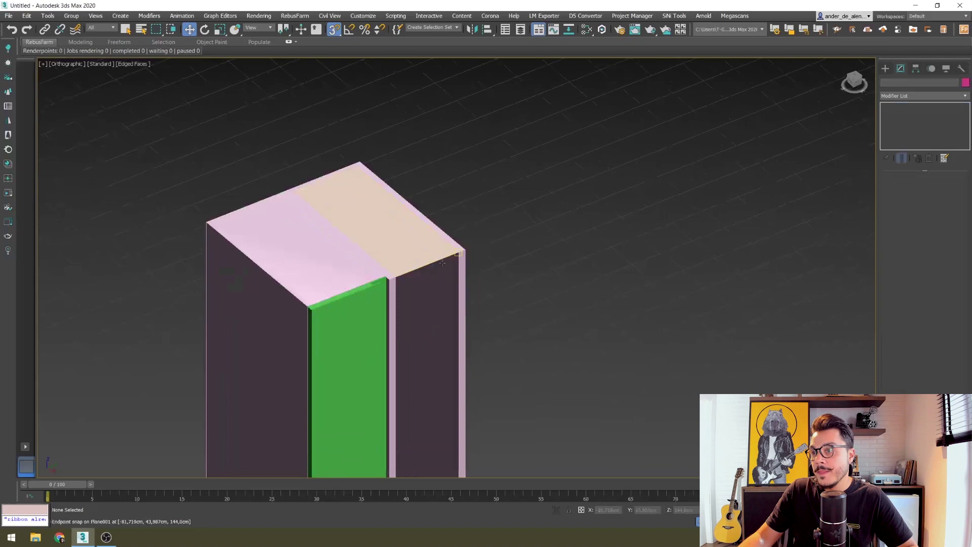
scroll(539, 221, down, 1)
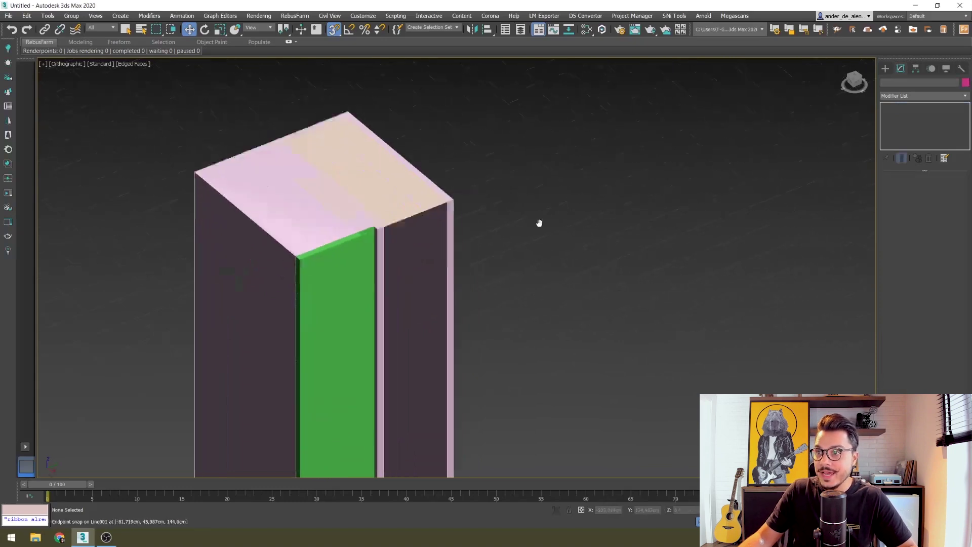
scroll(532, 287, down, 3)
mouse_move(532, 287)
middle_down()
mouse_move(517, 233)
mouse_move(493, 320)
middle_up()
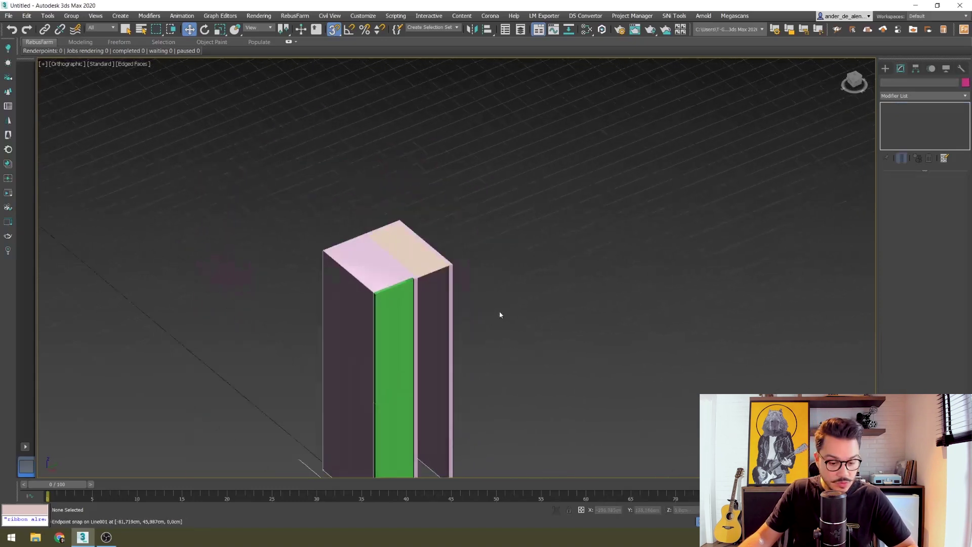
- Select the cabinet body in a wireframe Front view and frame it
key(f)
key(F3)
key(z)
click(126, 29)
scroll(551, 193, down, 3)
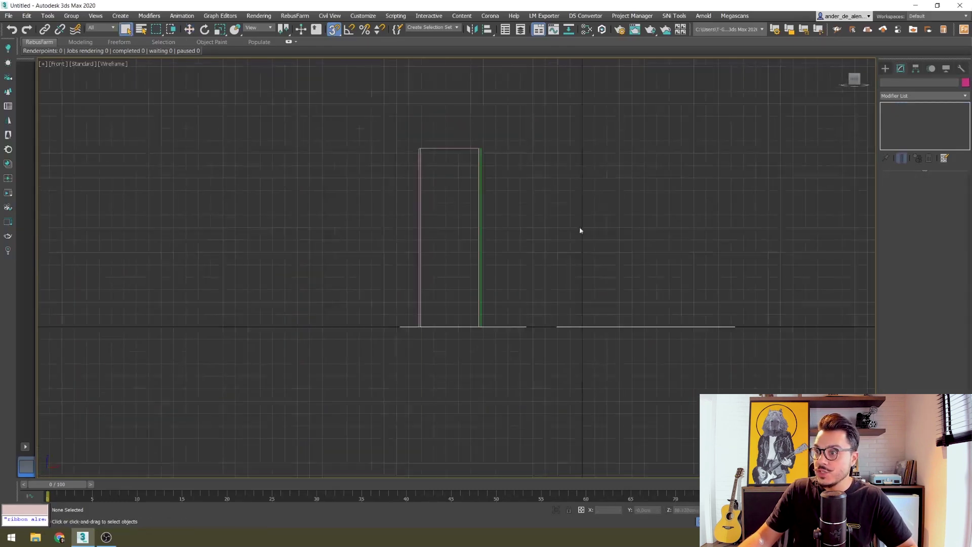
click(437, 148)
key(z)
- Orbit around the shaded cabinet body, then return to a framed Front view
mouse_move(432, 272)
alt+middle_down()
mouse_move(454, 293)
mouse_move(476, 277)
alt+middle_up()
key(F3)
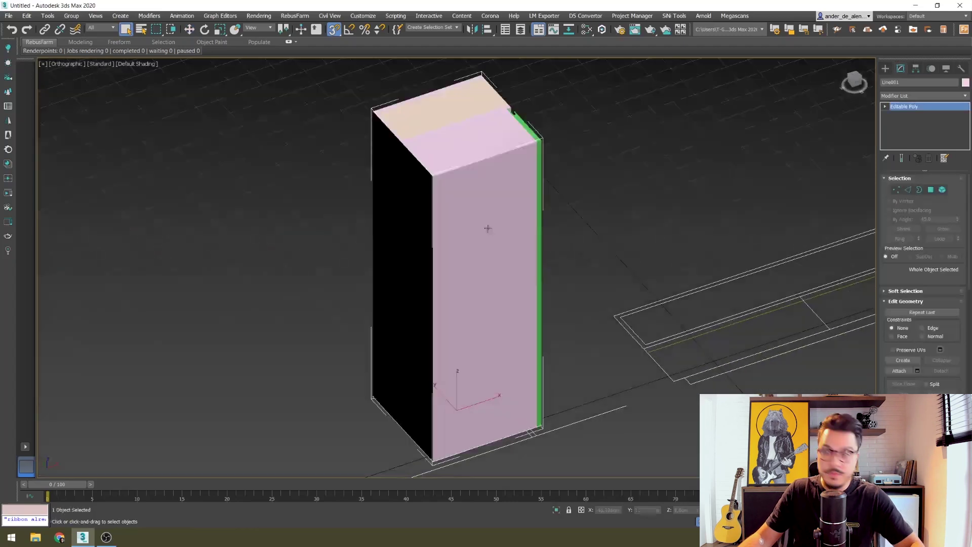
middle_drag(486, 225, 462, 271)
middle_drag(551, 180, 551, 235)
scroll(455, 242, up, 3)
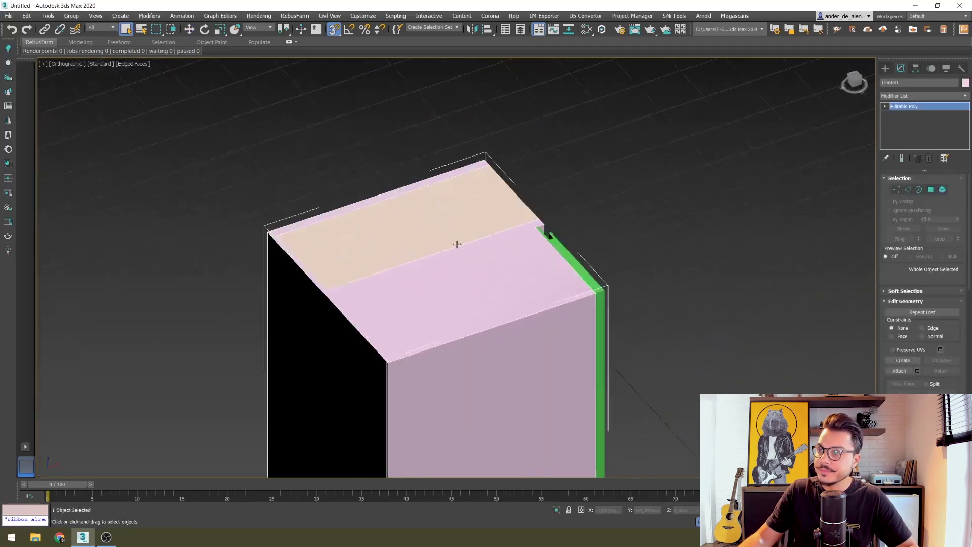
key(f)
key(z)
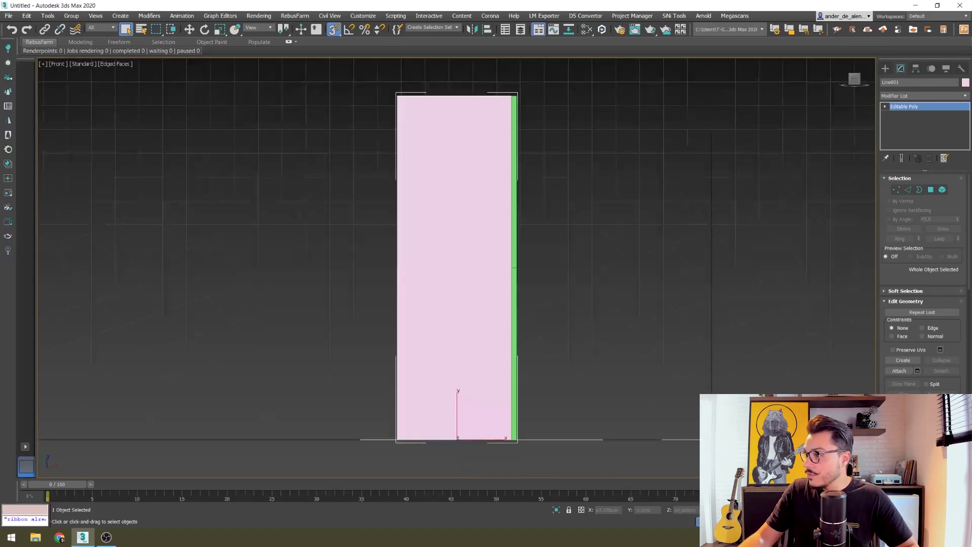
- Check the body's whole element in Element selection mode, then deselect it
click(943, 191)
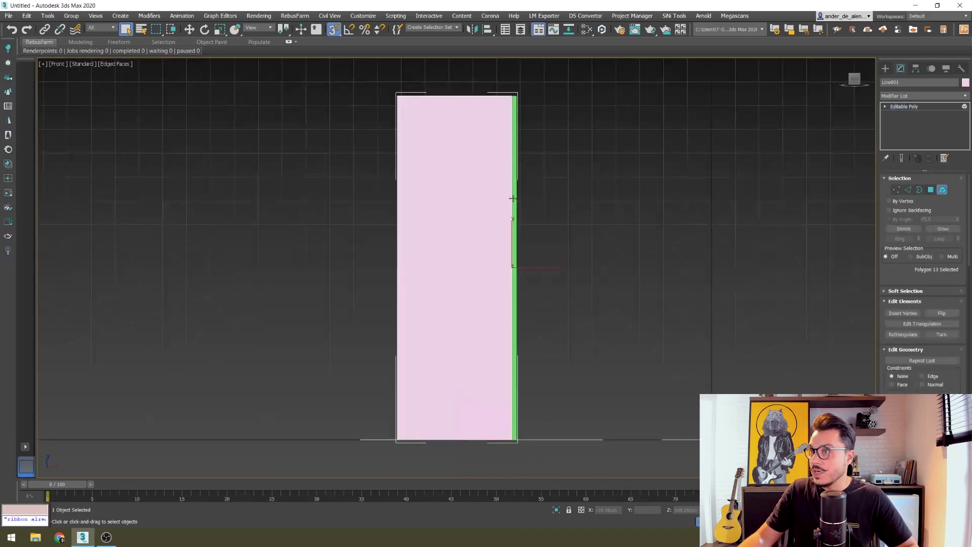
click(476, 209)
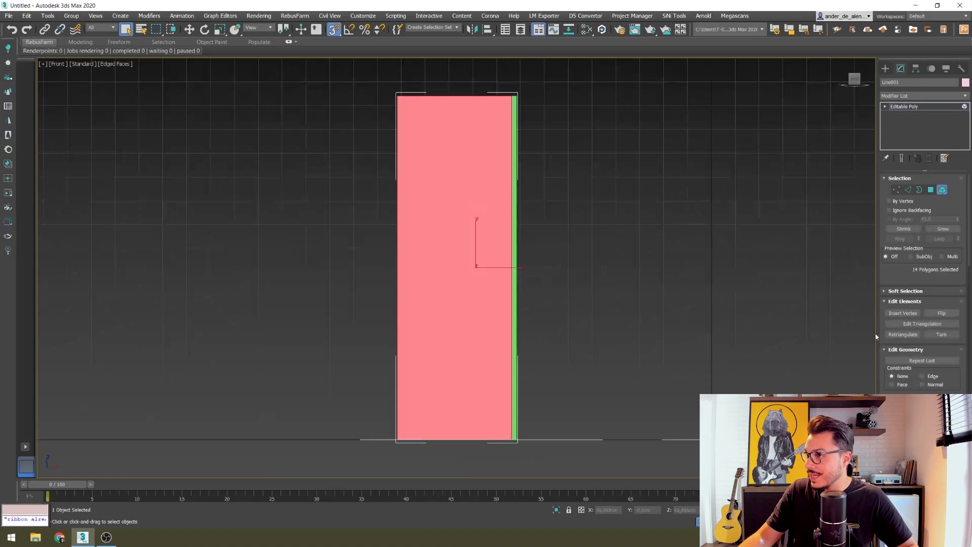
click(785, 172)
- Zoom the Top view in on a cabinet outline corner and choose the Tape helper
key(t)
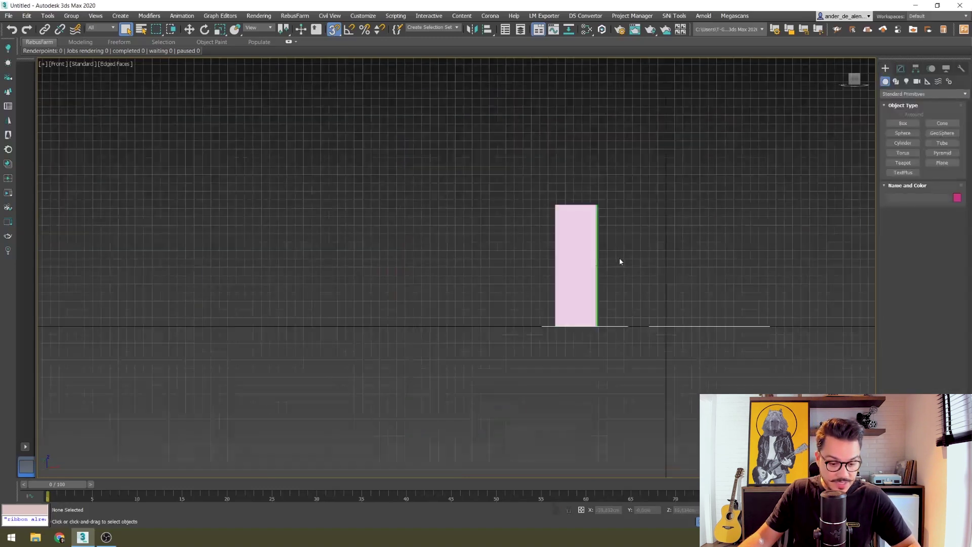
key(z)
scroll(480, 319, up, 1)
scroll(466, 263, up, 5)
scroll(467, 263, up, 2)
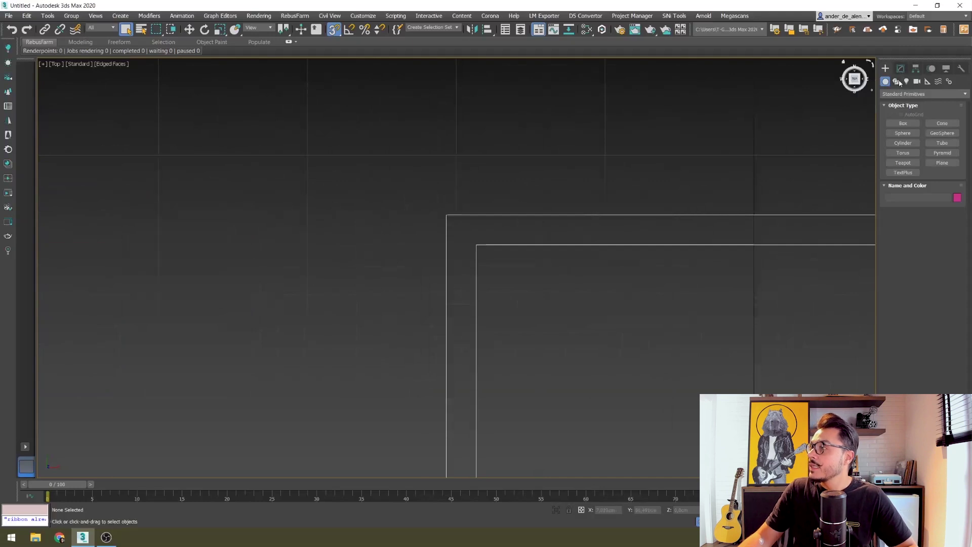
click(927, 82)
click(943, 153)
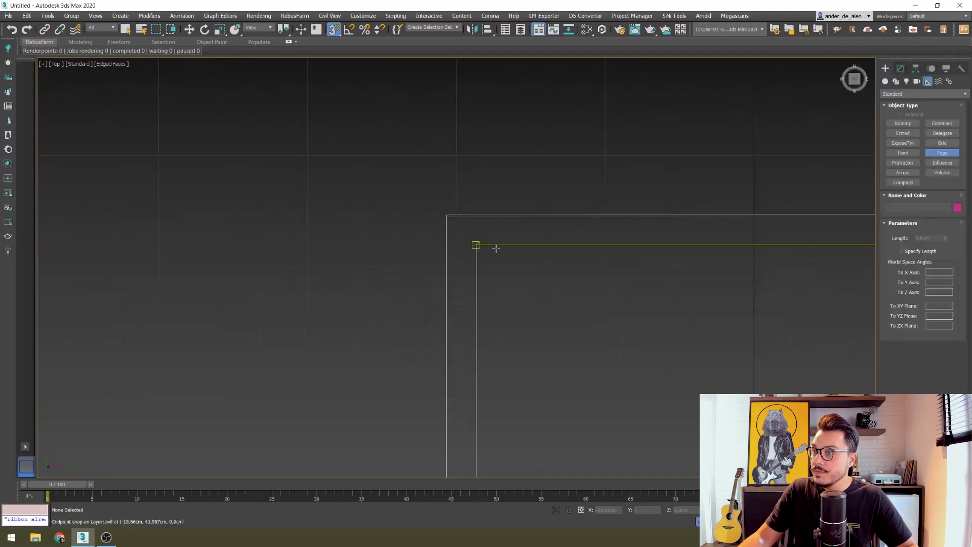
- Tape-measure from the rectangle corner to the opposite outline corner in Top view
scroll(485, 249, down, 5)
scroll(586, 306, up, 3)
scroll(560, 223, up, 1)
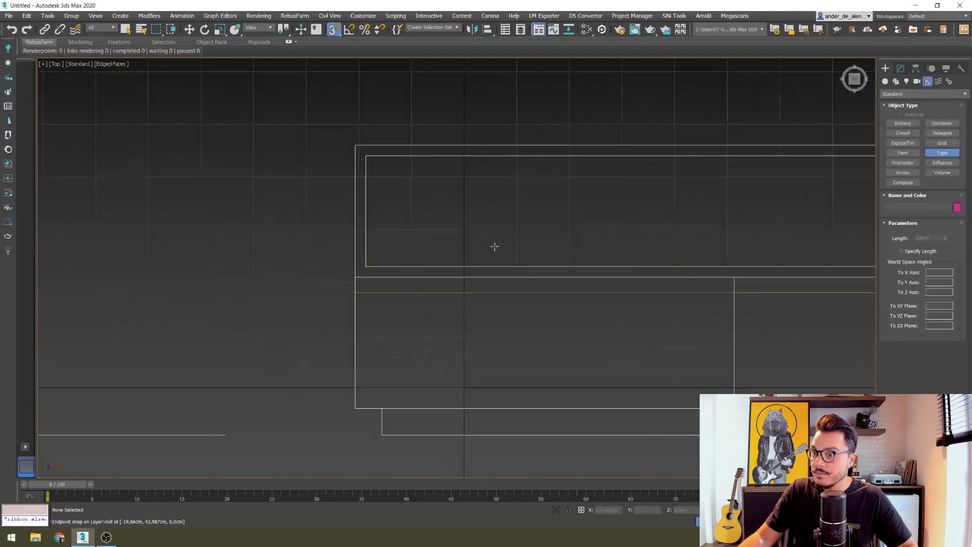
mouse_move(806, 243)
middle_down()
mouse_move(559, 223)
mouse_move(332, 246)
mouse_move(462, 240)
middle_up()
scroll(560, 224, up, 2)
scroll(462, 240, up, 2)
mouse_move(479, 269)
mouse_down()
mouse_move(479, 290)
mouse_move(499, 291)
mouse_up()
mouse_move(547, 297)
middle_down()
mouse_move(565, 289)
mouse_move(582, 233)
middle_up()
click(608, 281)
middle_drag(618, 267, 607, 204)
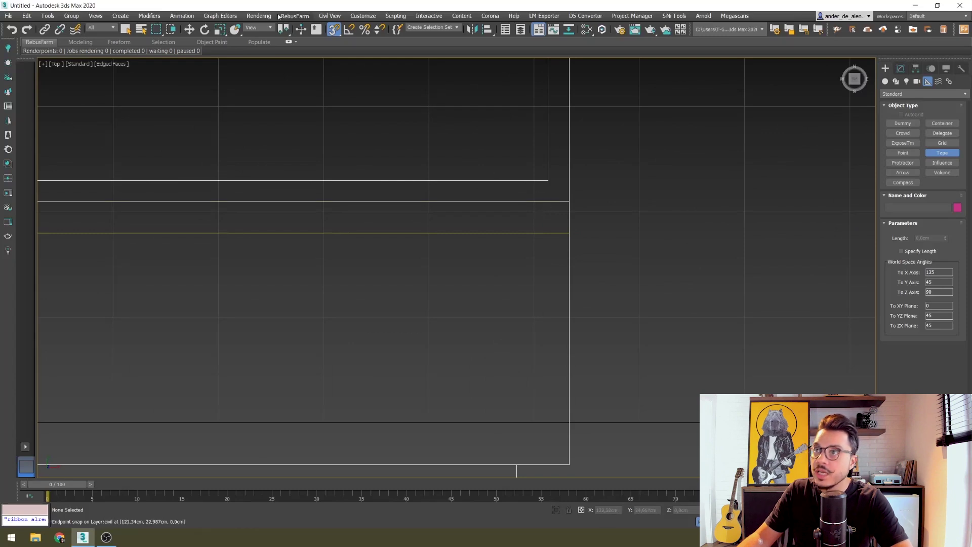
- Check the snap settings and tape-measure straight down from the rectangle corner
right_click(336, 33)
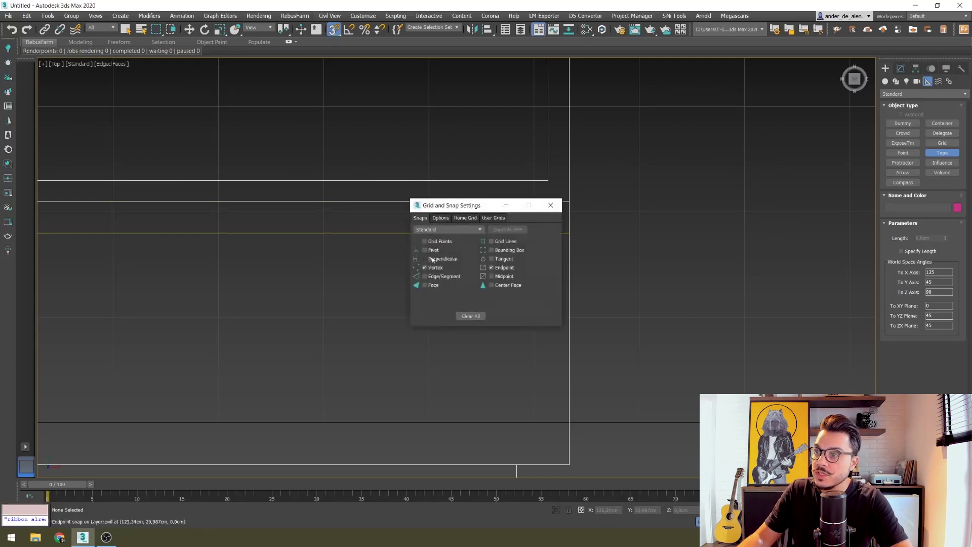
click(550, 205)
drag(548, 180, 548, 201)
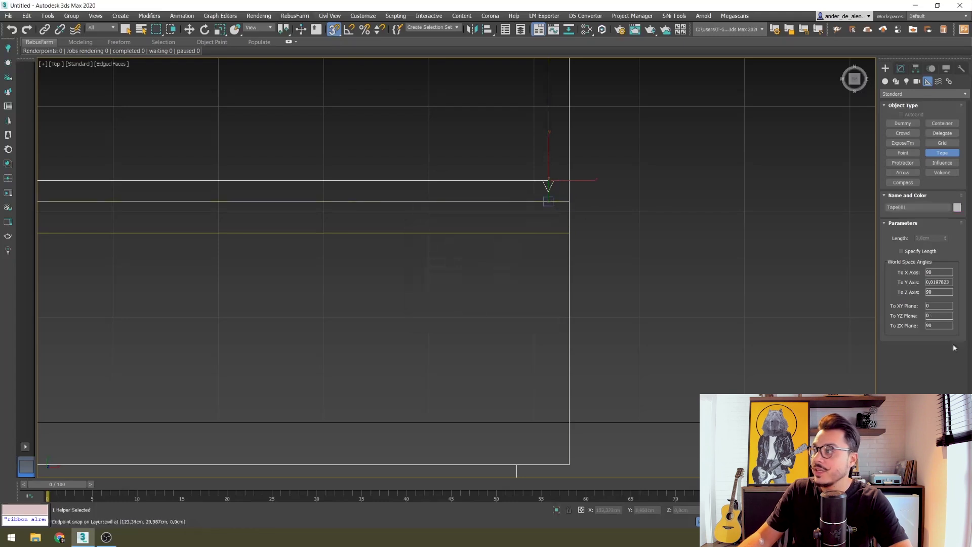
scroll(536, 262, down, 3)
scroll(536, 263, down, 2)
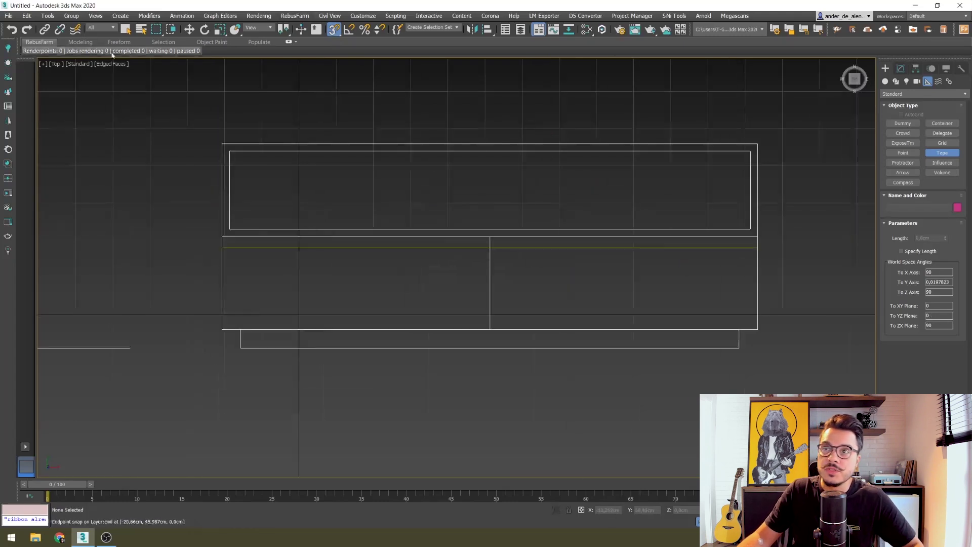
click(126, 29)
- Select the pink Line001 body in Front view and select its whole 14-polygon element
middle_drag(130, 161, 498, 218)
scroll(498, 225, down, 2)
middle_drag(432, 229, 474, 199)
scroll(473, 199, up, 2)
click(408, 278)
key(f)
scroll(436, 291, down, 2)
click(902, 71)
click(942, 190)
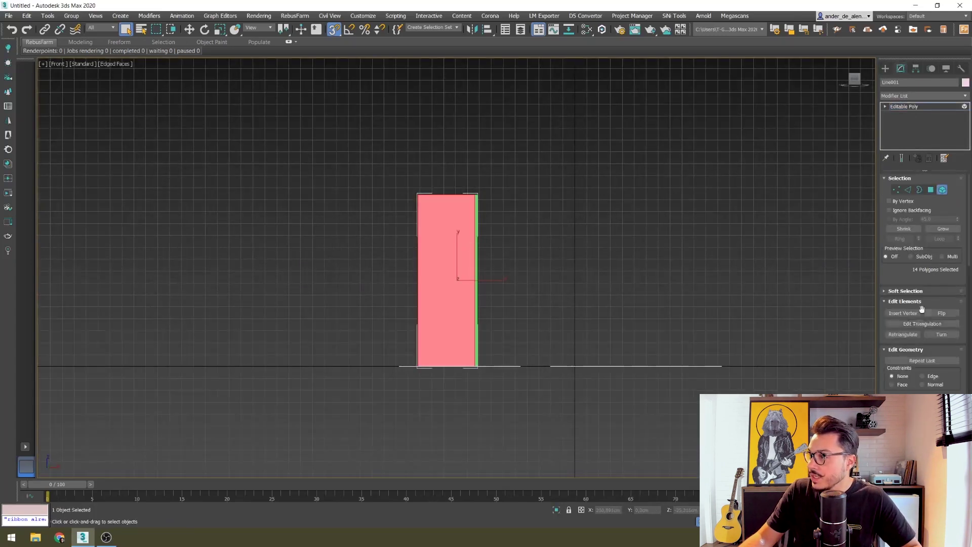
- Slice Line001 horizontally with a slice plane at Z = 142 cm, then deselect it
scroll(887, 283, down, 5)
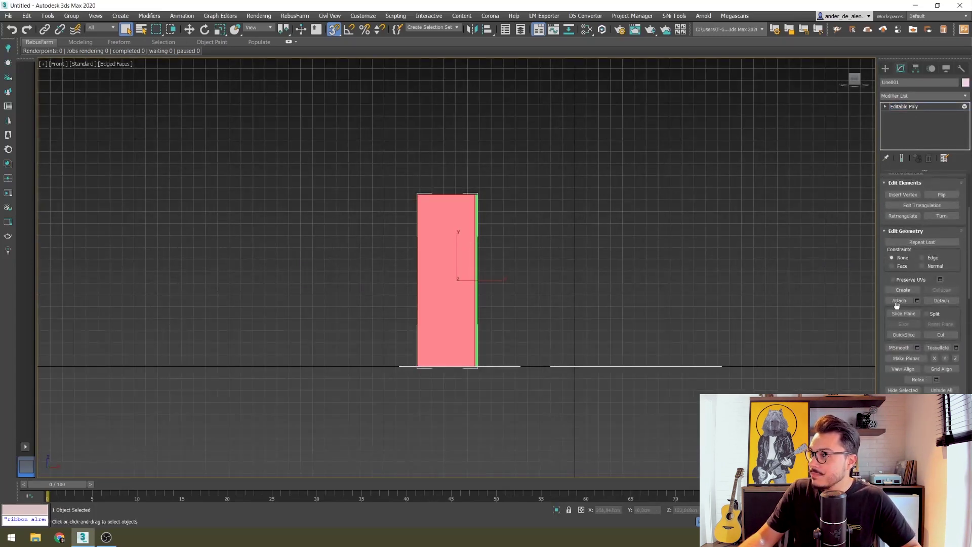
click(900, 318)
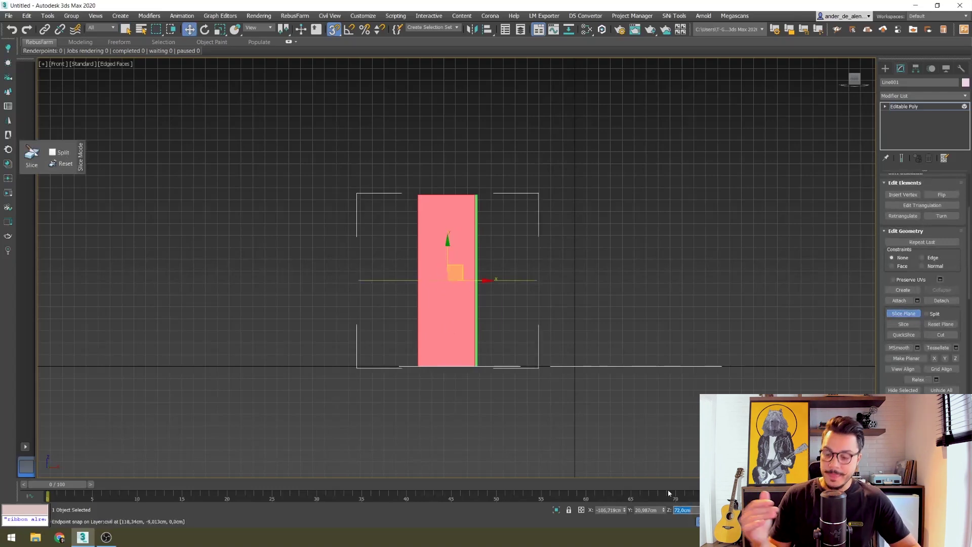
text(0)
key(Return)
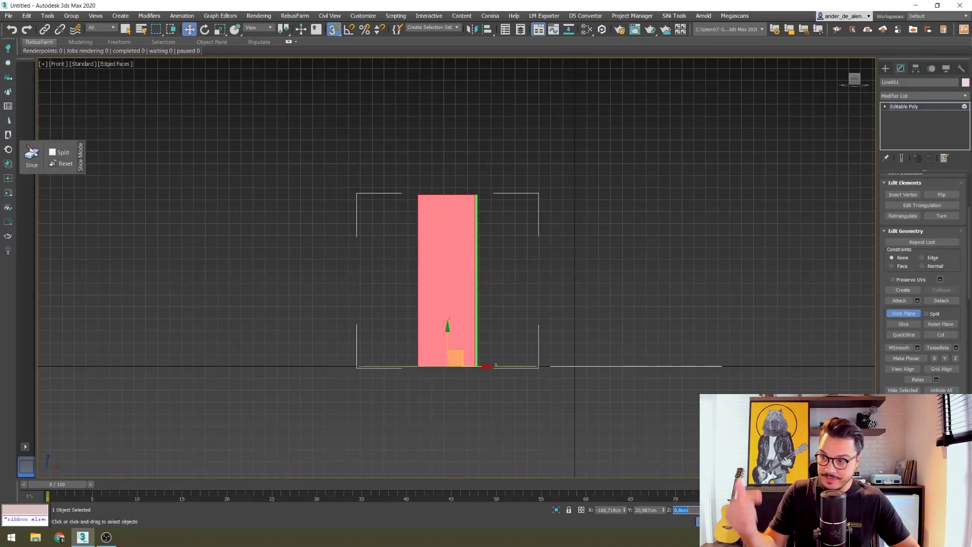
text(14)
key(Return)
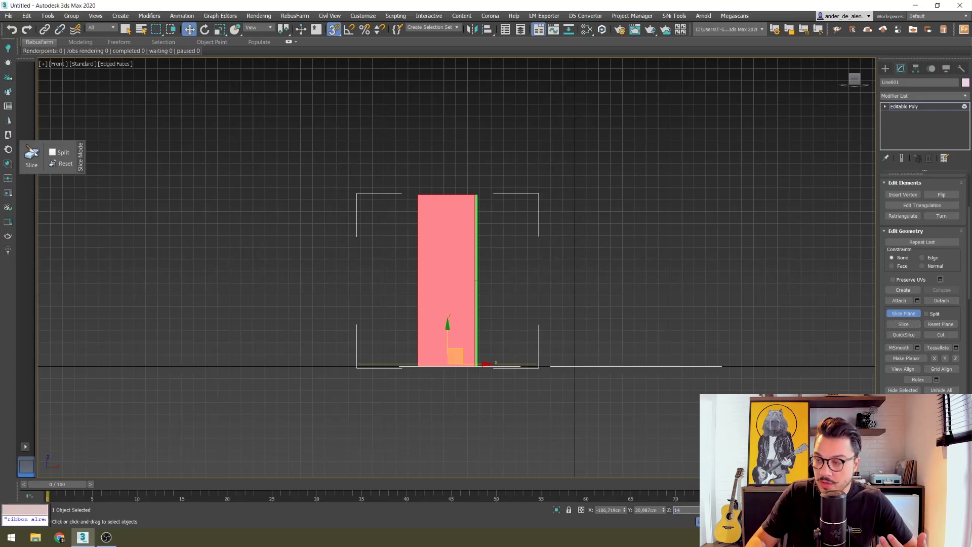
text(2)
key(Return)
click(904, 324)
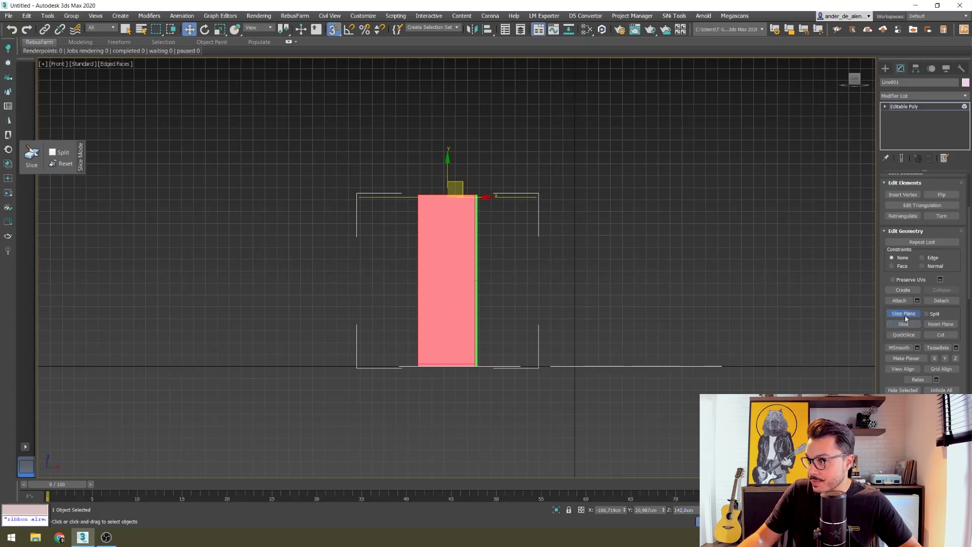
click(886, 69)
click(810, 118)
scroll(505, 276, down, 2)
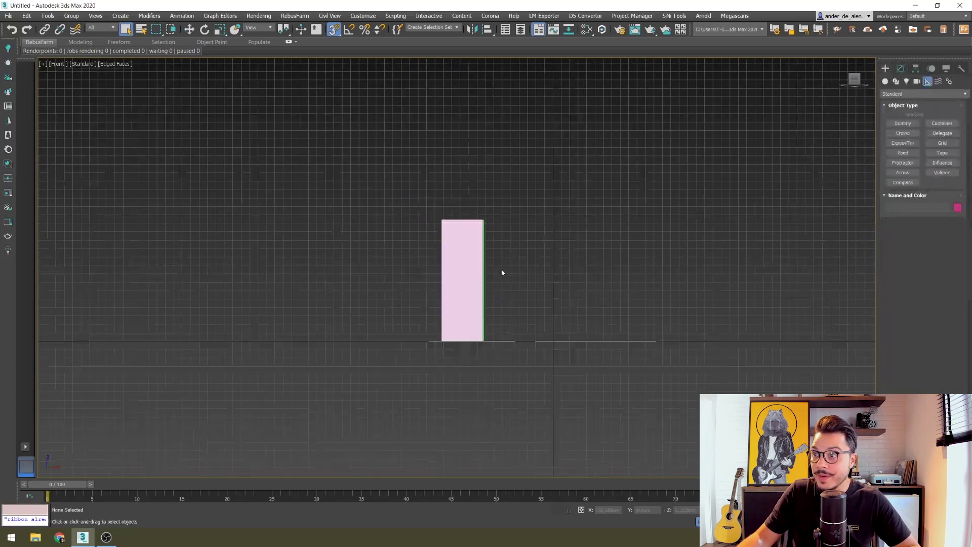
- Inspect the cabinet from above in Perspective view with edged faces shown
click(460, 278)
key(p)
key(z)
alt+middle_drag(374, 314, 382, 258)
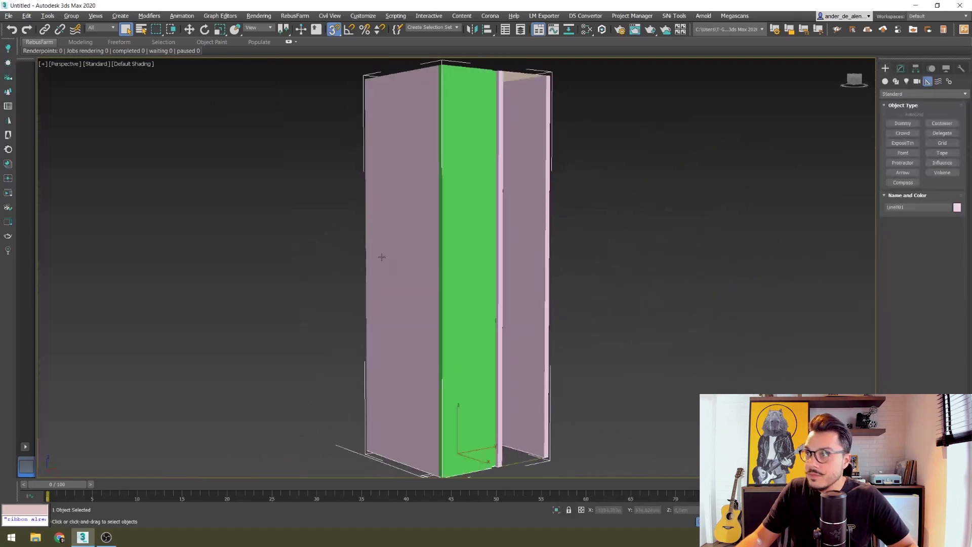
key(F4)
alt+middle_drag(480, 256, 536, 265)
click(536, 265)
scroll(506, 244, up, 5)
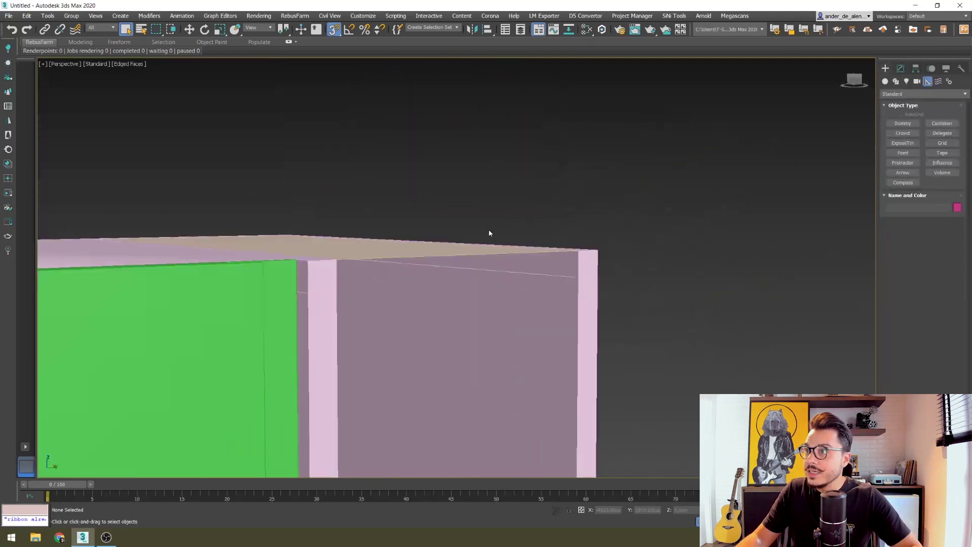
alt+middle_drag(371, 247, 404, 256)
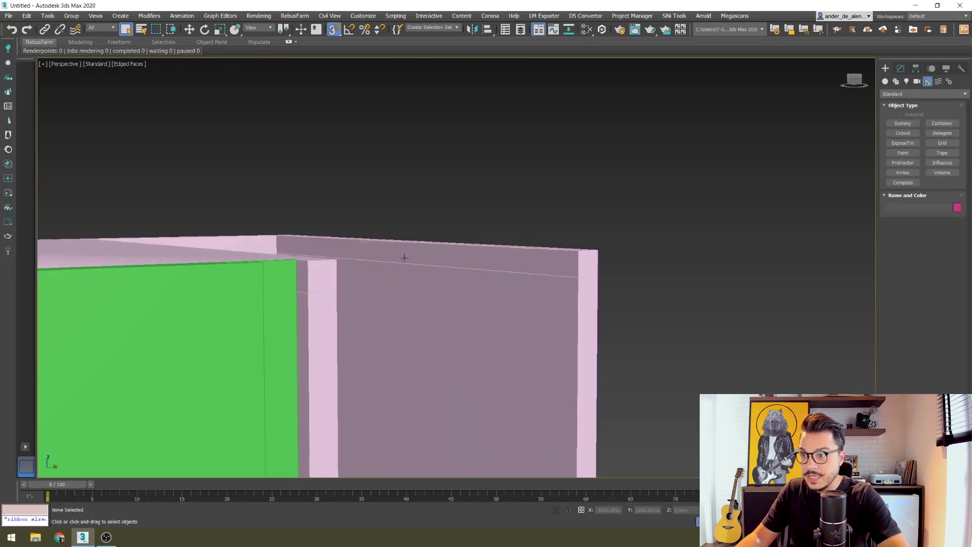
scroll(405, 278, down, 4)
mouse_move(406, 302)
alt+middle_down()
mouse_move(304, 354)
mouse_move(320, 355)
alt+middle_up()
alt+middle_drag(310, 302, 322, 261)
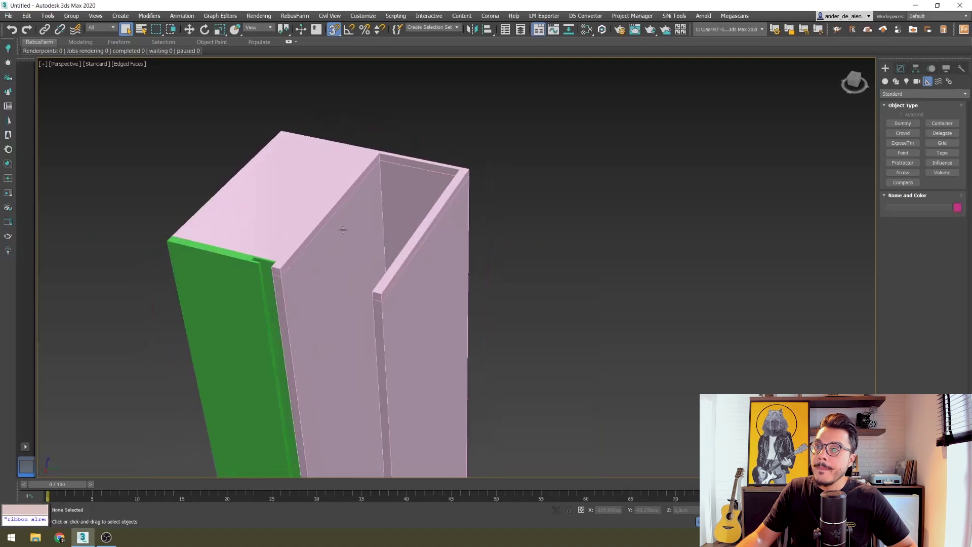
- Bridge the facing top wall polygons to close the right compartment's top
click(335, 240)
click(901, 68)
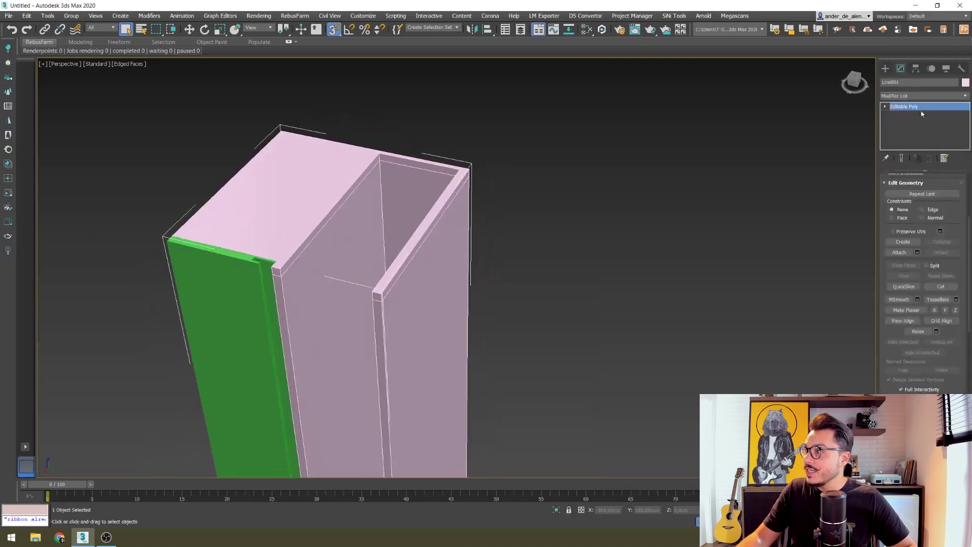
scroll(910, 123, down, 1)
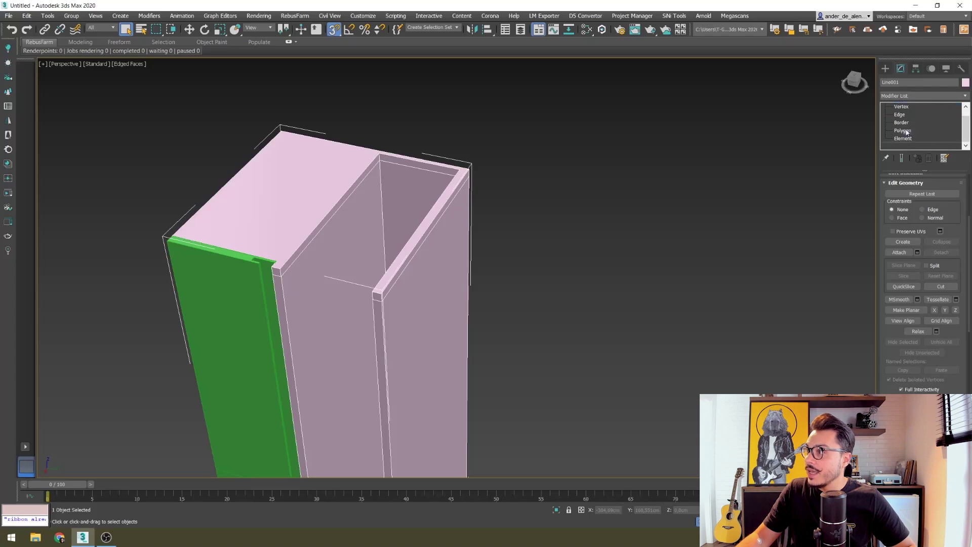
click(903, 131)
mouse_move(354, 227)
alt+middle_down()
mouse_move(372, 292)
mouse_move(466, 222)
alt+middle_up()
click(462, 214)
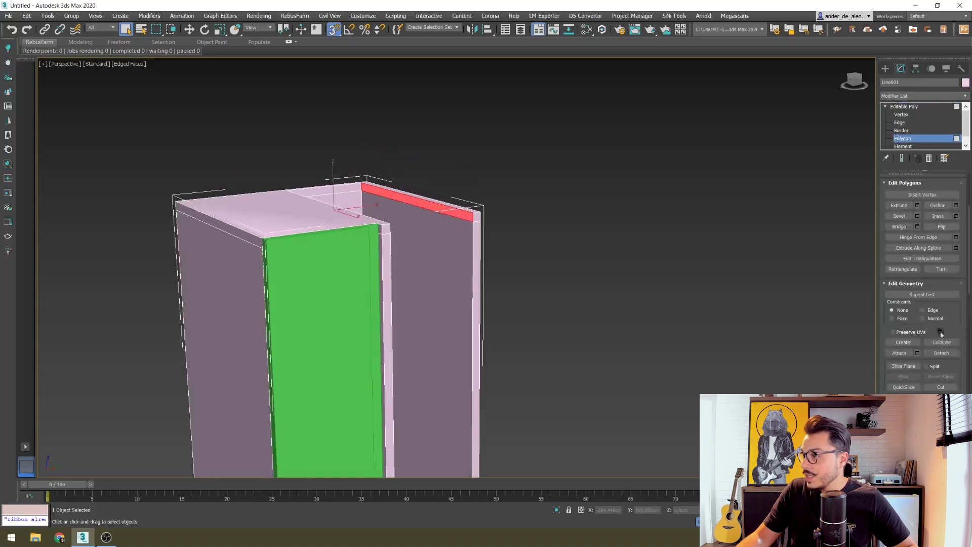
click(899, 226)
- Orbit to inspect inside the compartment, clear the selection and recentre the cabinet
scroll(419, 250, down, 2)
mouse_move(419, 250)
alt+middle_down()
mouse_move(412, 265)
mouse_move(441, 289)
alt+middle_up()
scroll(456, 299, up, 3)
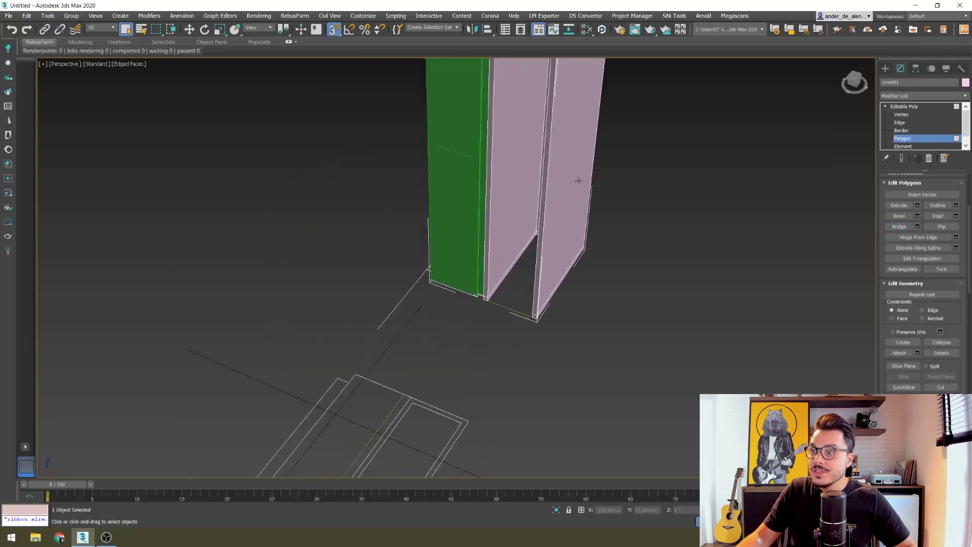
scroll(477, 308, up, 4)
mouse_move(452, 308)
alt+middle_down()
mouse_move(484, 340)
mouse_move(823, 345)
alt+middle_up()
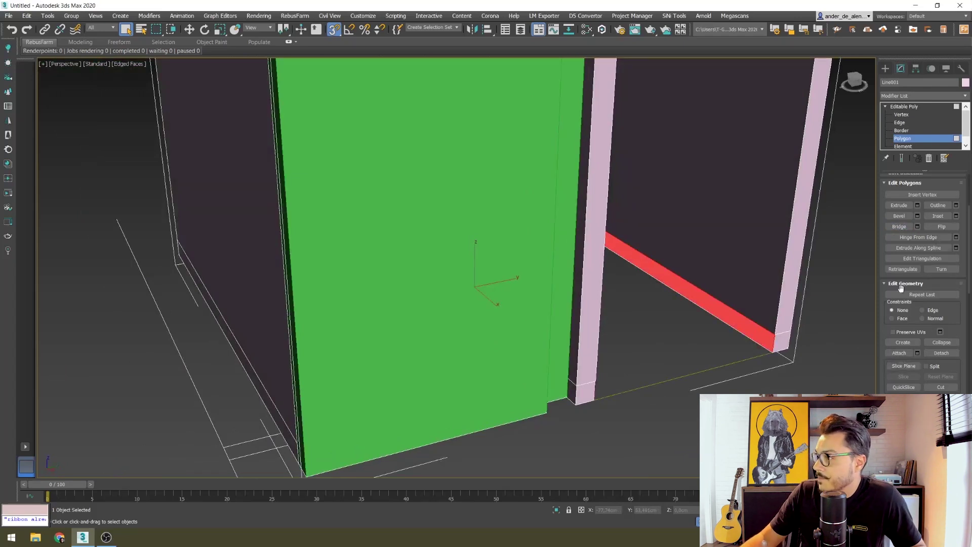
scroll(730, 278, down, 1)
scroll(730, 277, down, 3)
scroll(826, 150, down, 3)
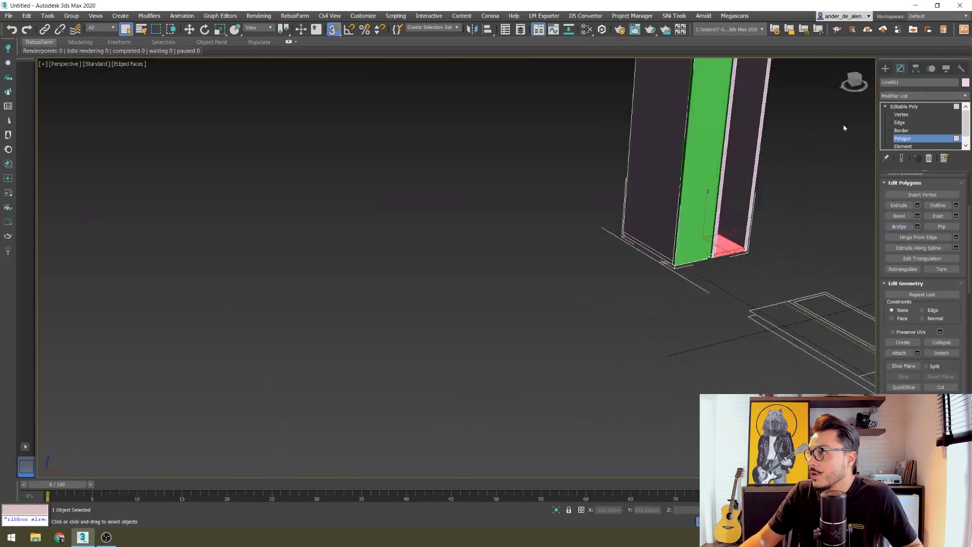
click(835, 208)
middle_drag(834, 208, 658, 223)
scroll(531, 231, up, 3)
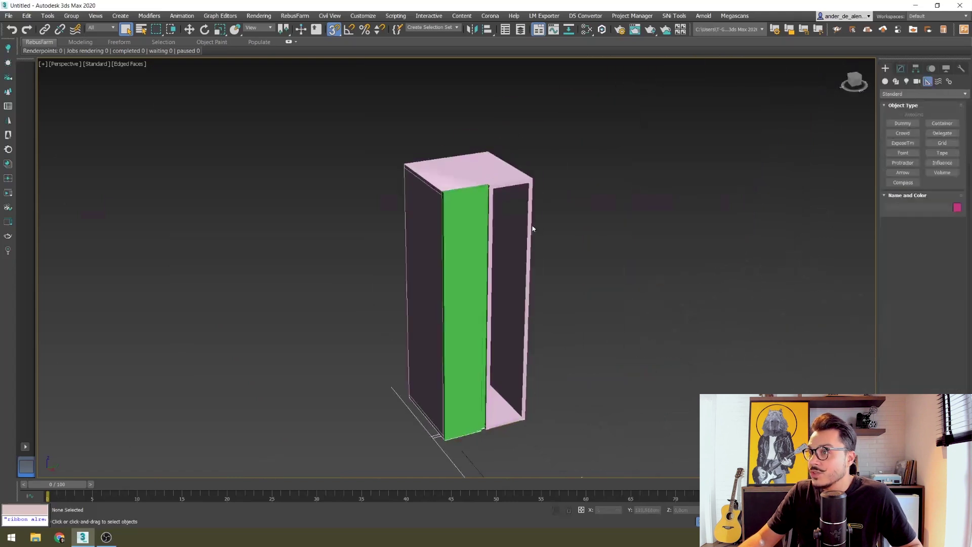
- Turn off edged faces and zoom the Top view onto the frame outlines
key(F4)
key(F4)
key(F4)
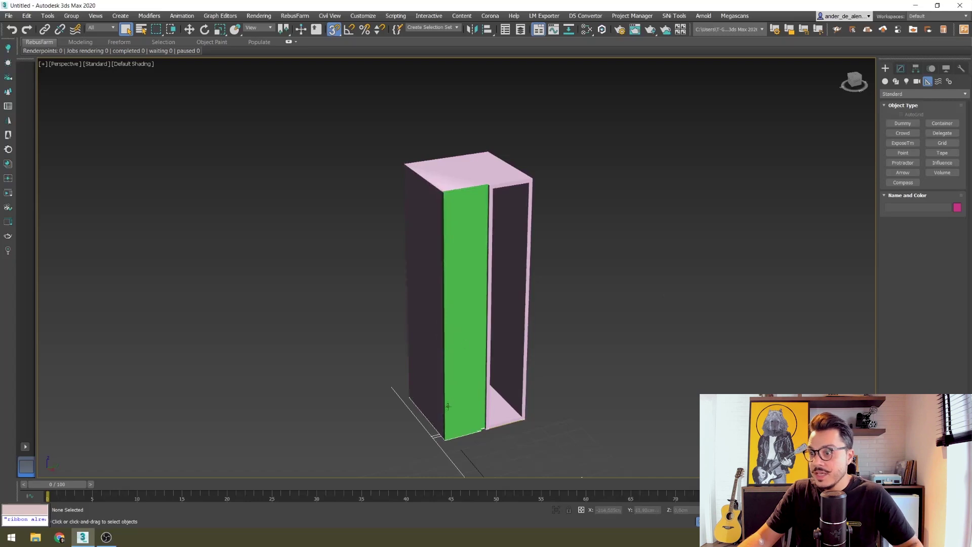
middle_drag(446, 405, 489, 342)
scroll(485, 363, up, 5)
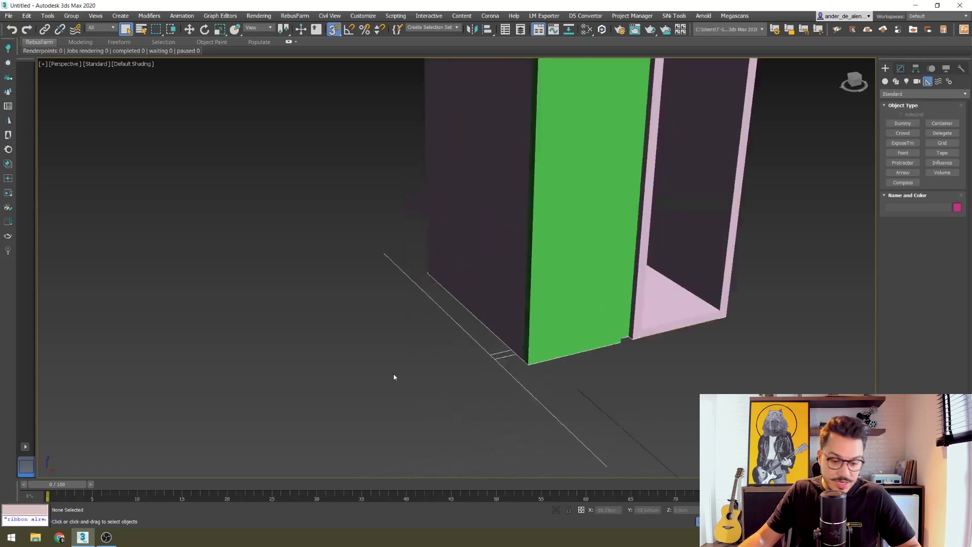
key(t)
scroll(384, 363, up, 2)
mouse_move(425, 336)
middle_down()
mouse_move(510, 291)
mouse_move(273, 321)
middle_up()
scroll(543, 296, up, 3)
scroll(274, 321, up, 3)
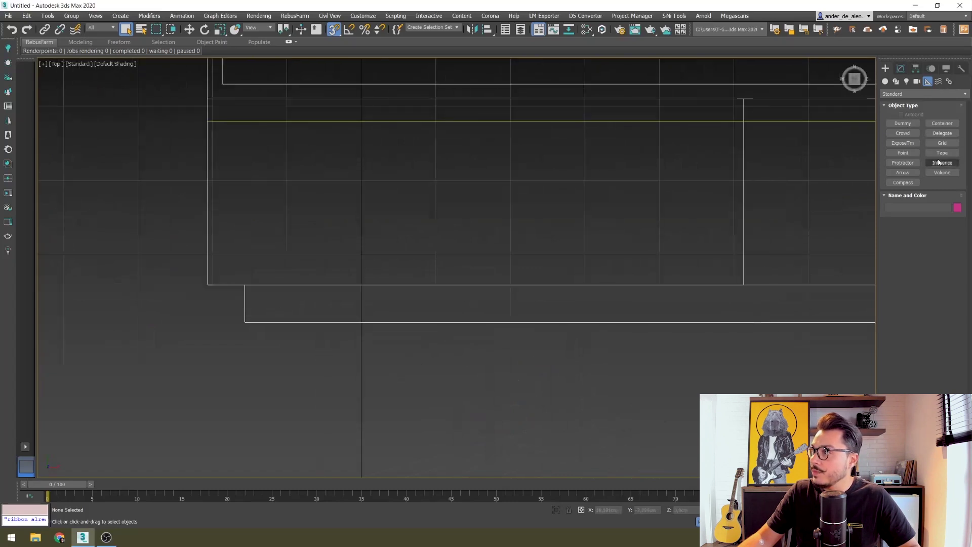
- Stretch a Tape helper along the drawing's lower outline edge
click(945, 153)
middle_drag(217, 307, 241, 273)
drag(231, 251, 269, 252)
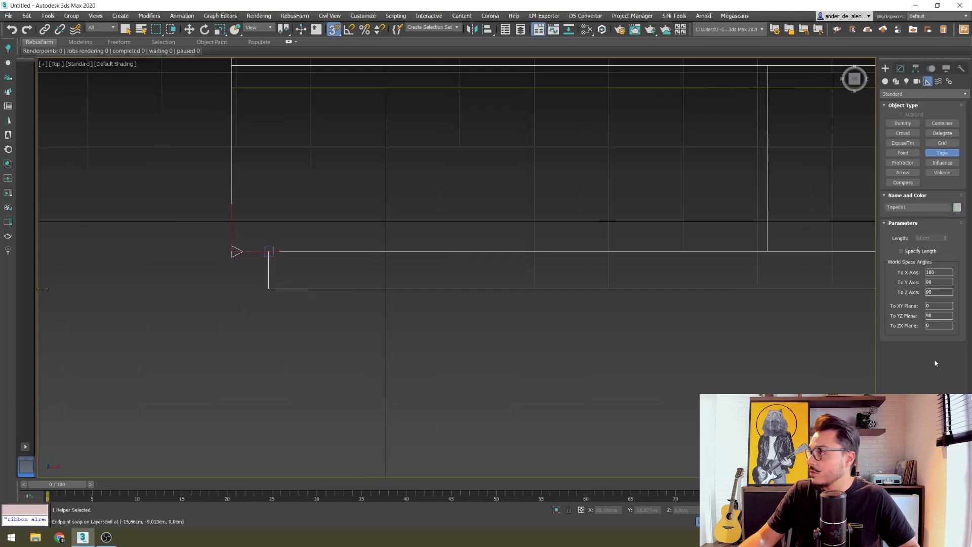
scroll(243, 350, down, 5)
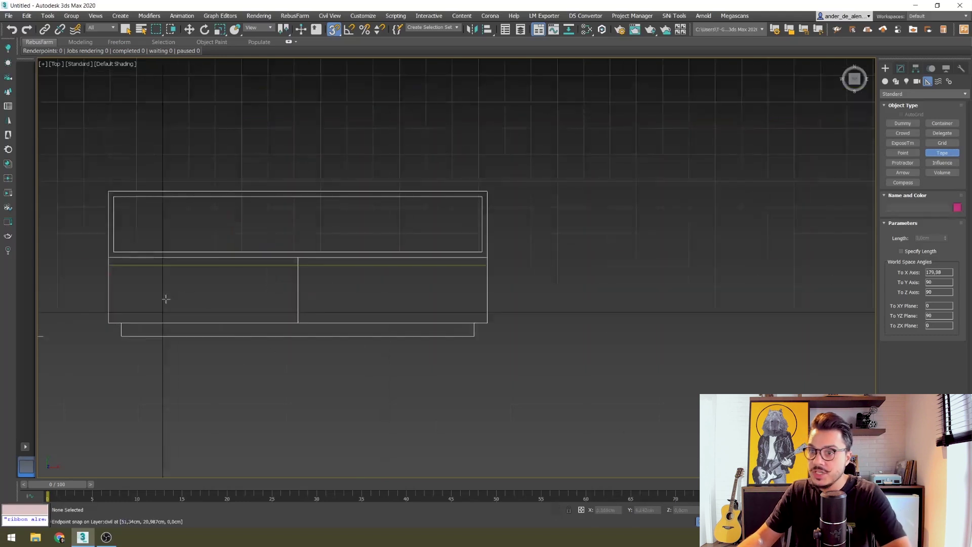
scroll(246, 212, down, 2)
click(128, 30)
- Check a shape outline, frame the pink panel and show Standard Primitives
click(316, 252)
click(273, 319)
middle_drag(279, 339, 562, 317)
scroll(443, 292, up, 4)
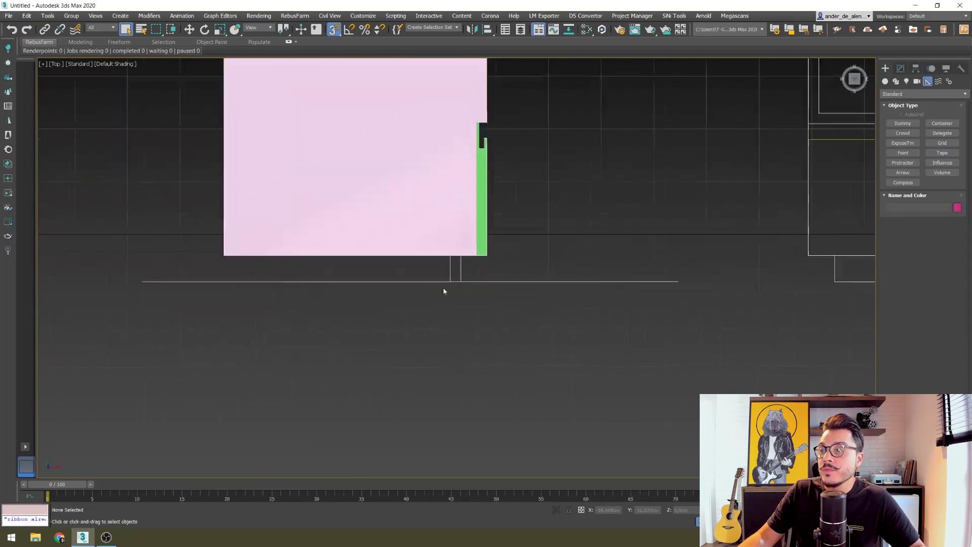
scroll(444, 291, up, 2)
middle_drag(681, 226, 644, 282)
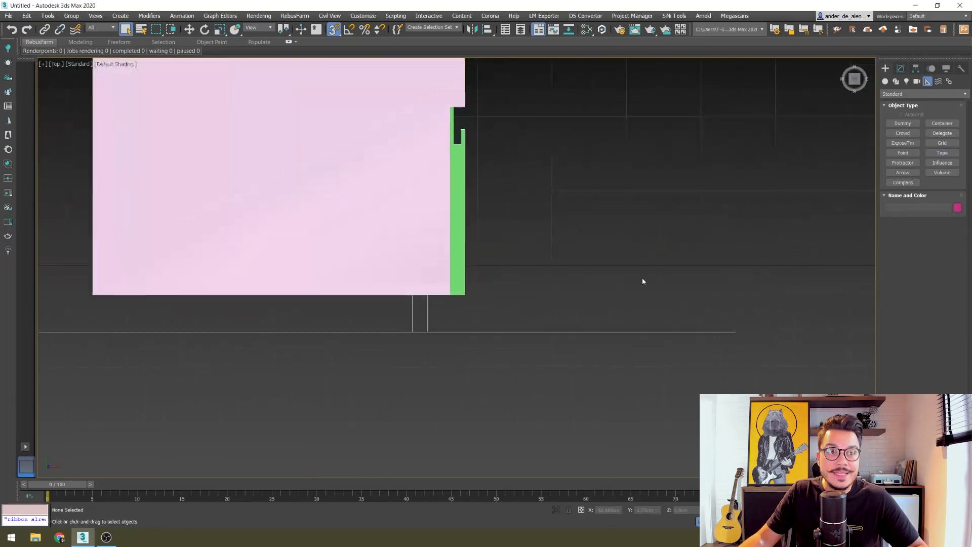
click(887, 81)
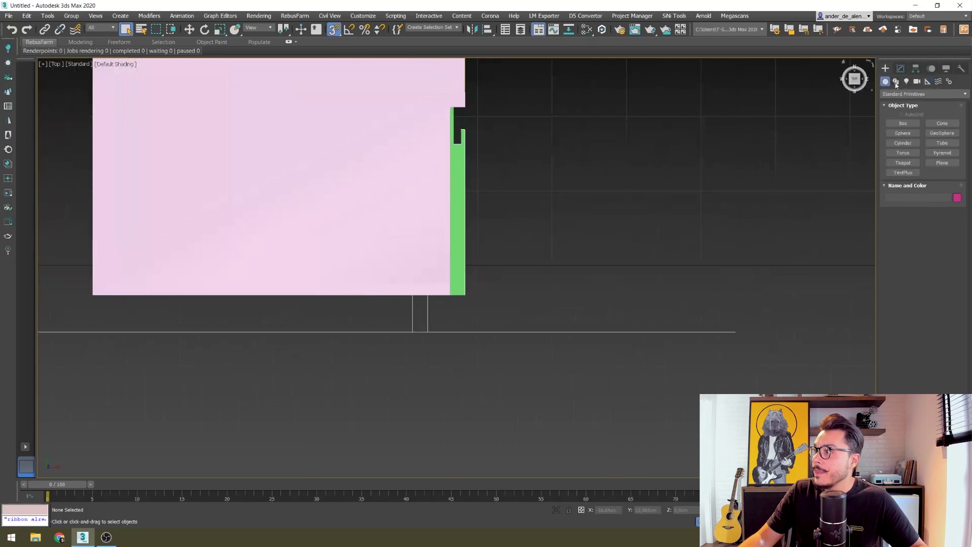
- Draw a 45 × 5 cm box below the pink panel and orbit to view it
click(902, 124)
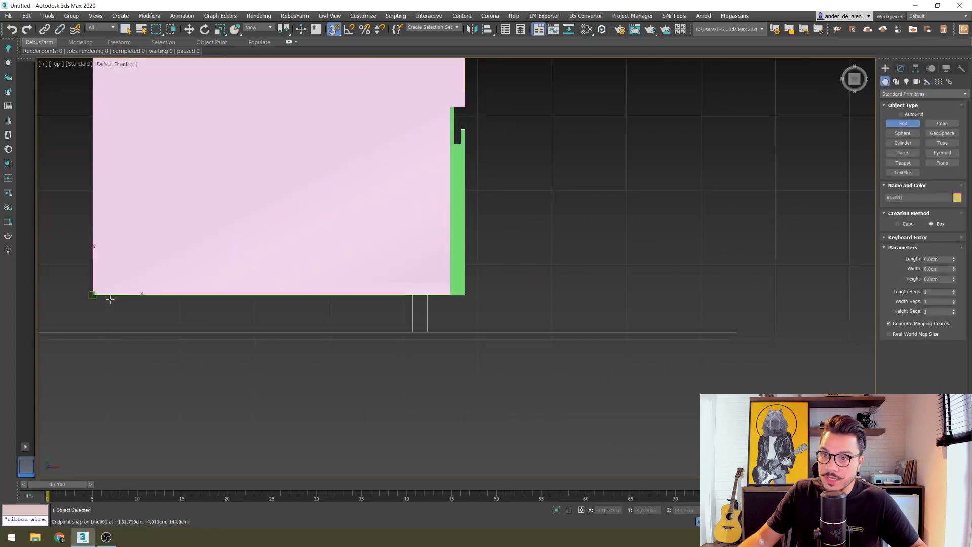
drag(90, 295, 430, 332)
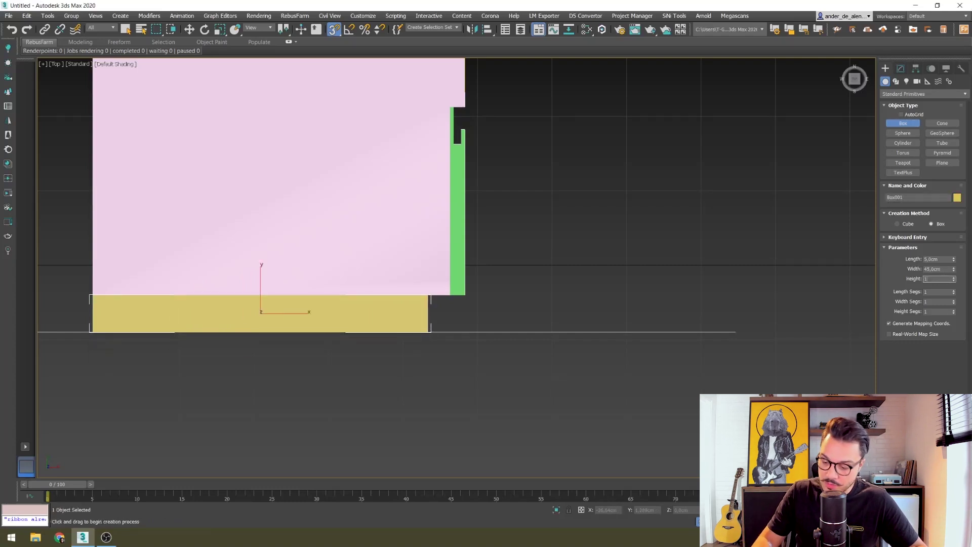
mouse_move(644, 314)
middle_down()
mouse_move(525, 315)
mouse_move(456, 253)
middle_up()
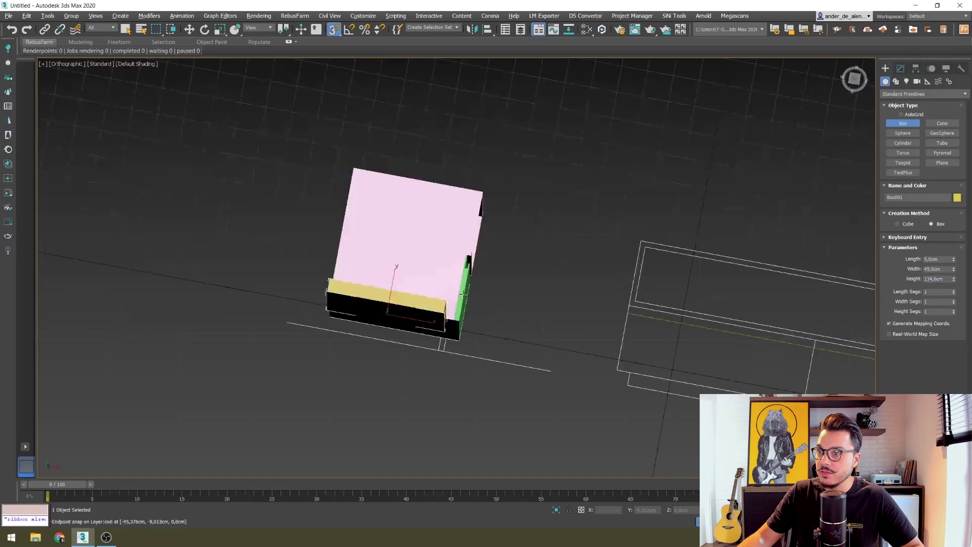
scroll(439, 247, up, 5)
scroll(439, 247, down, 3)
- Set the yellow box's Z position to 5 cm
key(w)
scroll(573, 334, down, 3)
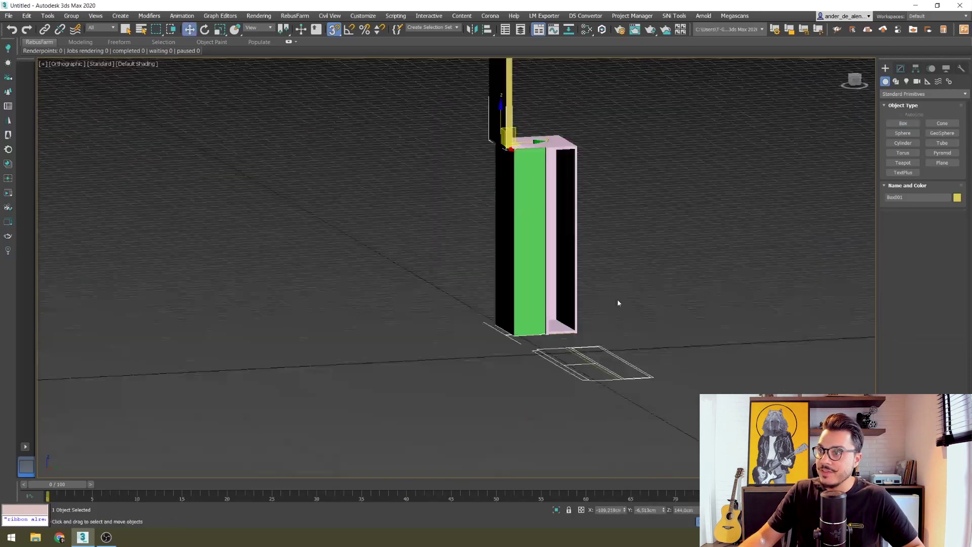
double_click(684, 510)
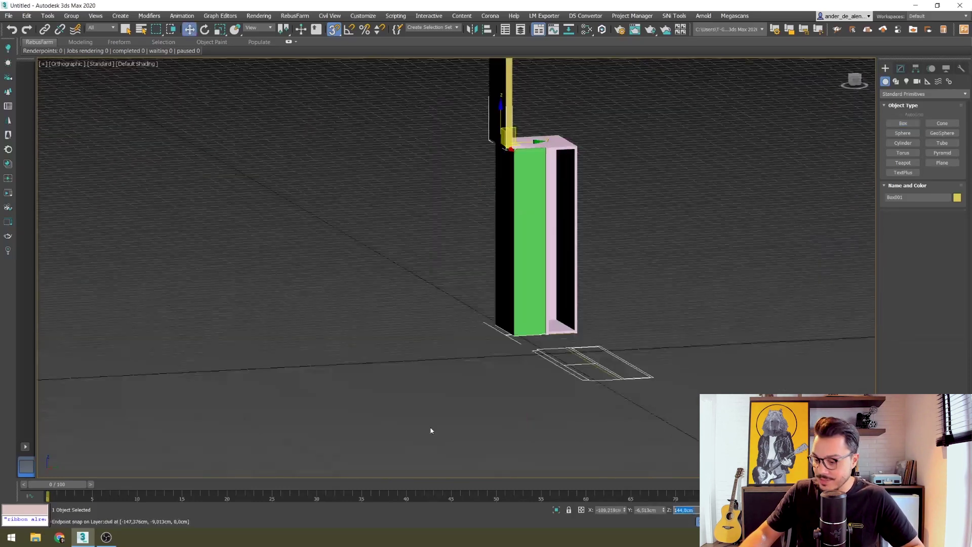
text(05)
key(Return)
- Deselect and orbit the view over the green, pink and yellow cabinet pieces
click(129, 29)
click(291, 260)
middle_drag(291, 260, 210, 282)
scroll(210, 281, down, 2)
scroll(411, 289, up, 2)
alt+middle_drag(411, 289, 452, 367)
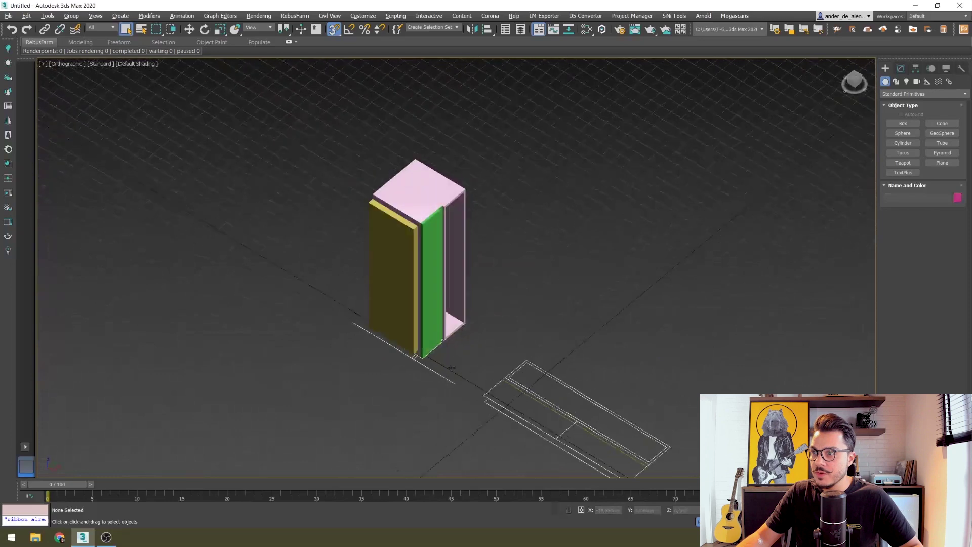
middle_drag(509, 374, 481, 314)
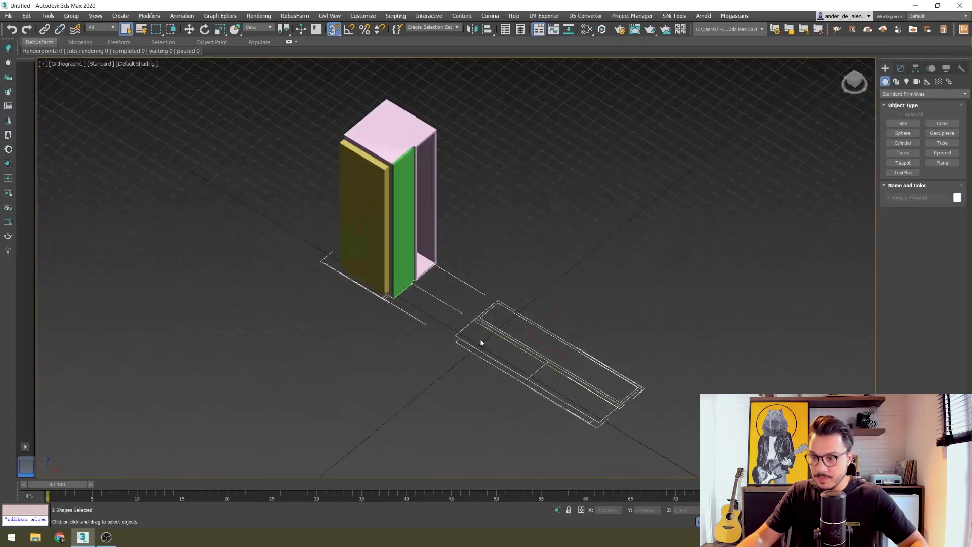
- Rotate all five cabinet boxes 90° about X onto their side
drag(484, 99, 215, 419)
key(e)
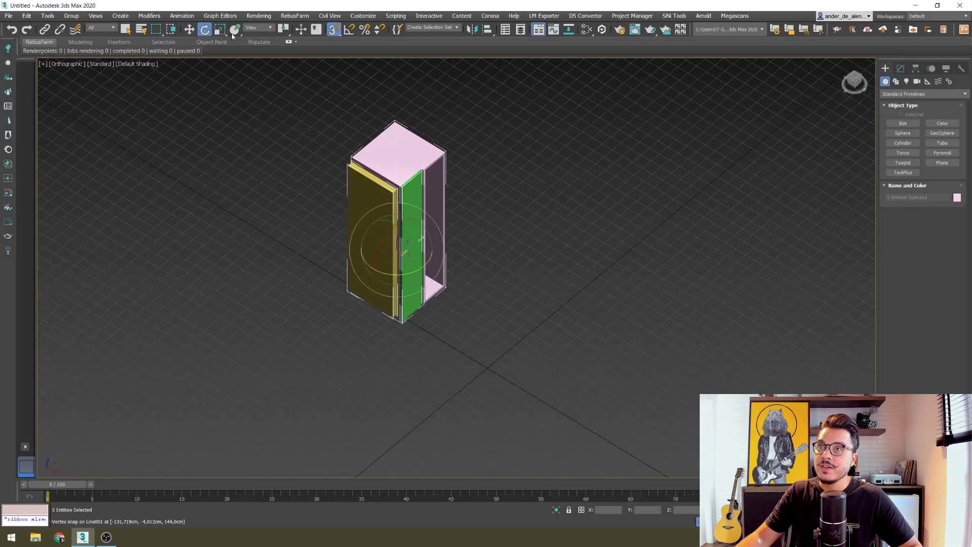
drag(381, 240, 358, 39)
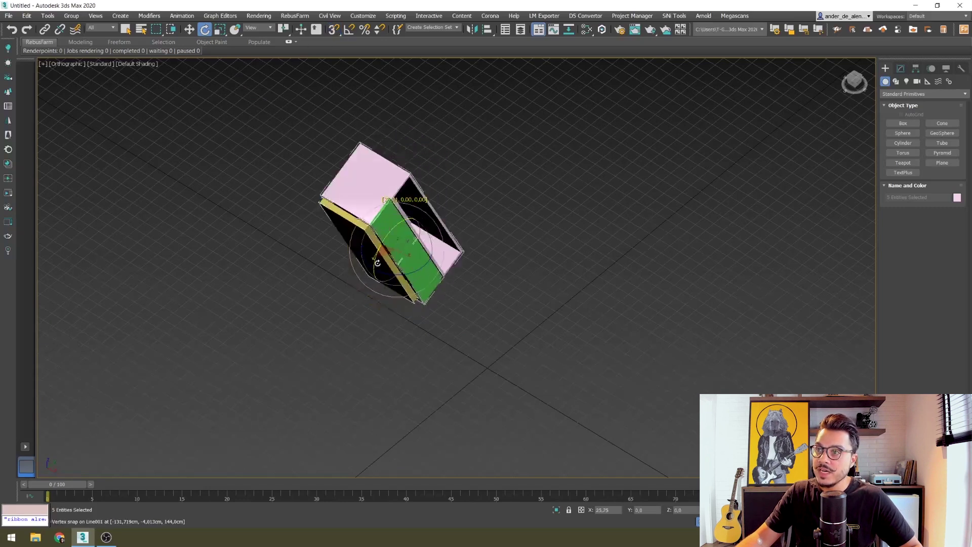
key(ctrl+z)
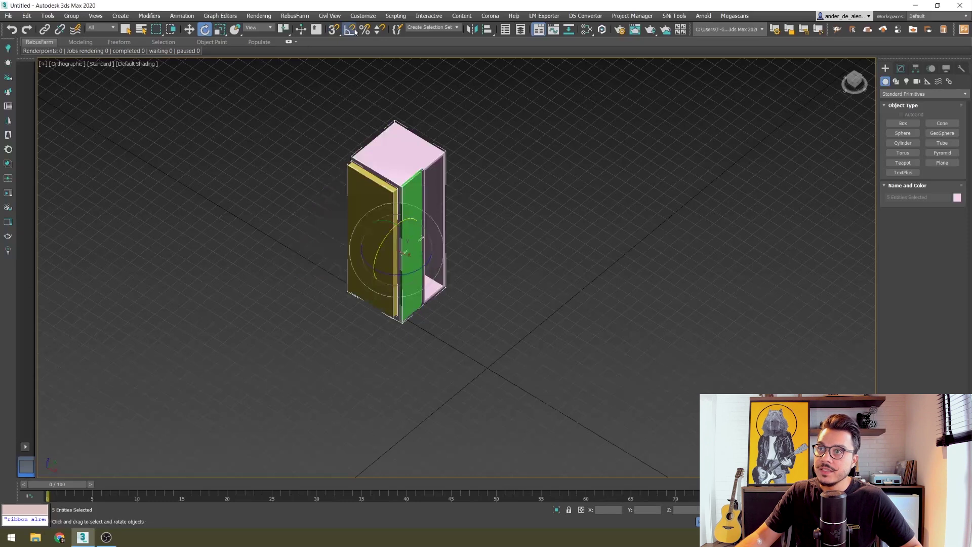
drag(387, 236, 363, 272)
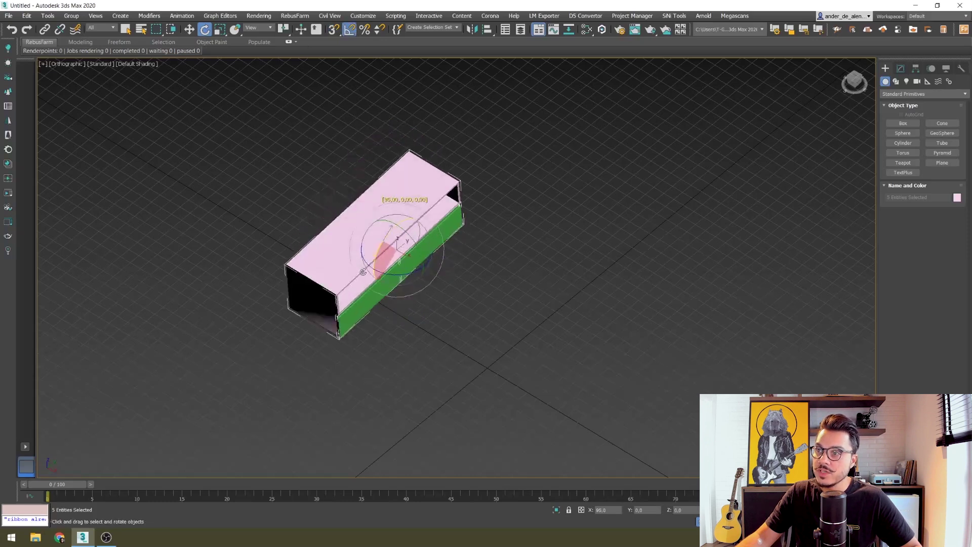
key(z)
mouse_move(533, 358)
alt+middle_down()
mouse_move(417, 332)
mouse_move(495, 335)
mouse_move(496, 322)
alt+middle_up()
- Convert the five pieces to Editable Poly and deselect them
right_click(455, 308)
mouse_move(472, 413)
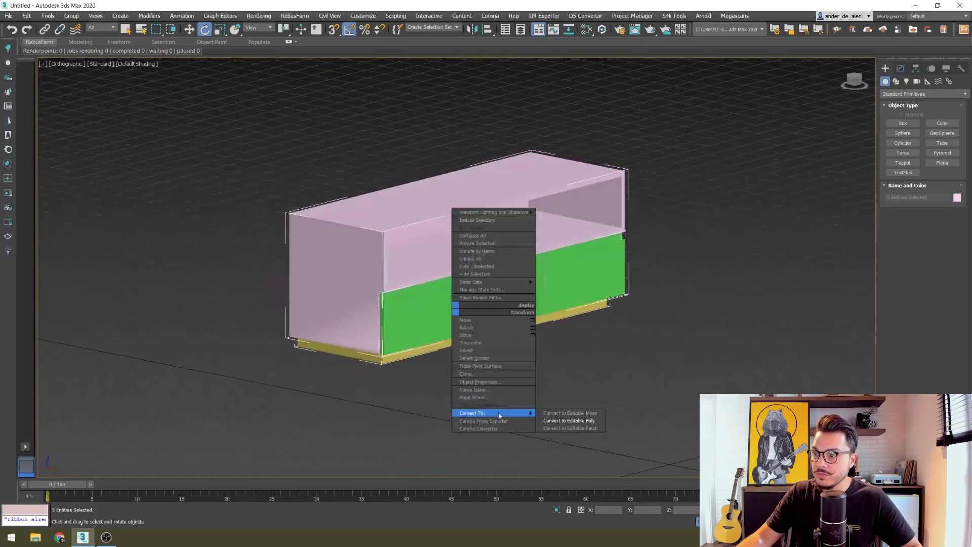
click(569, 421)
click(494, 354)
- Select the pink cabinet shell Line001 and all 48 of its vertices
key(z)
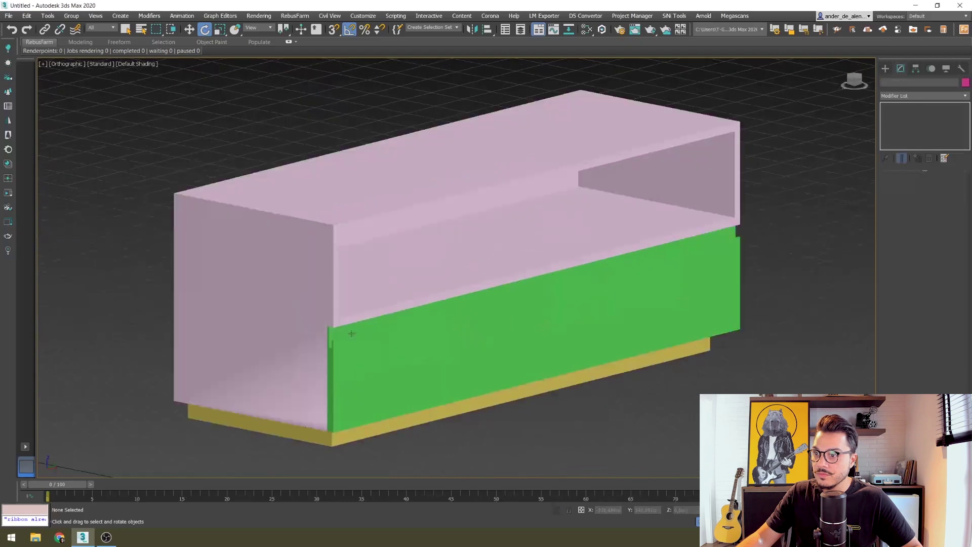
click(288, 362)
key(F3)
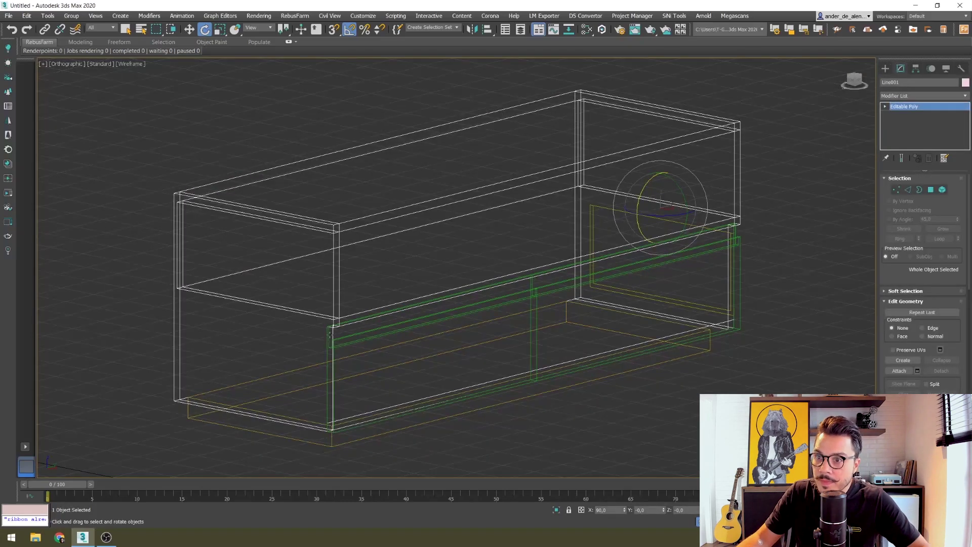
key(F3)
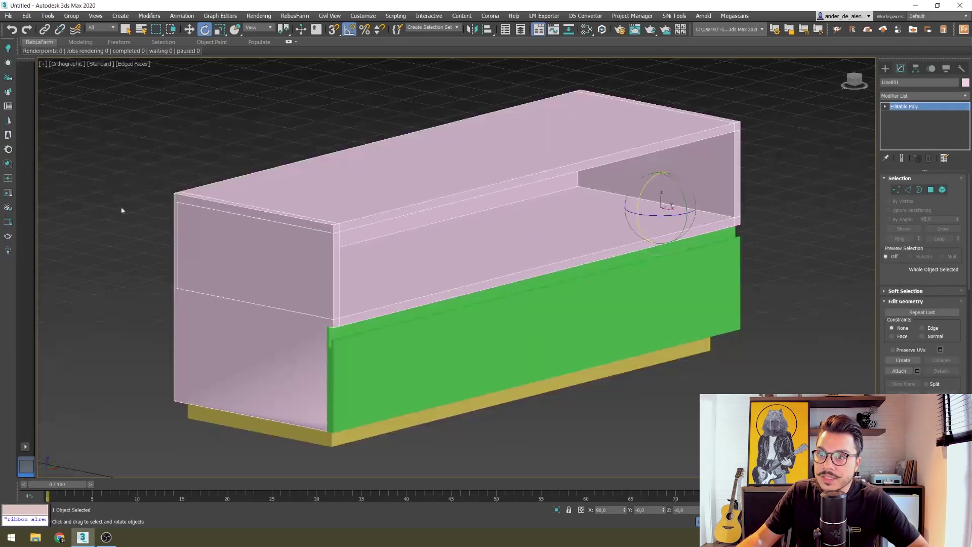
scroll(197, 268, up, 5)
scroll(197, 268, up, 3)
scroll(498, 332, down, 8)
scroll(498, 333, down, 2)
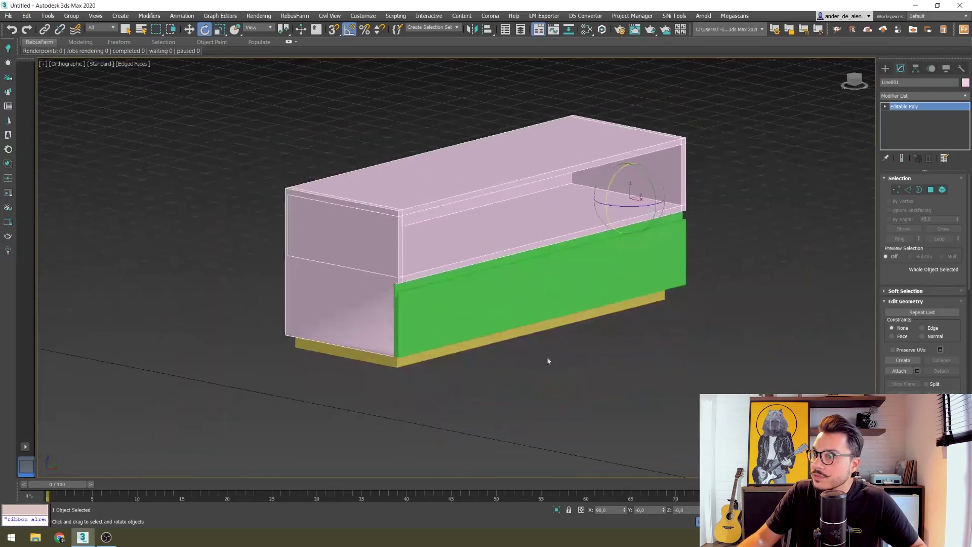
click(897, 189)
key(ctrl+a)
key(z)
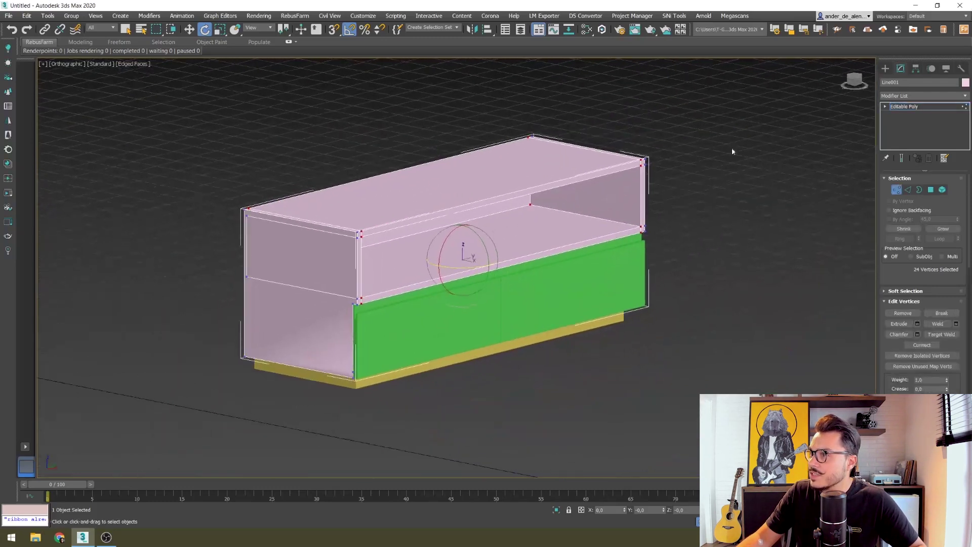
drag(742, 100, 202, 441)
- Weld the selected vertices at a 1 cm threshold, merging 48 vertices down to 44
scroll(351, 371, up, 4)
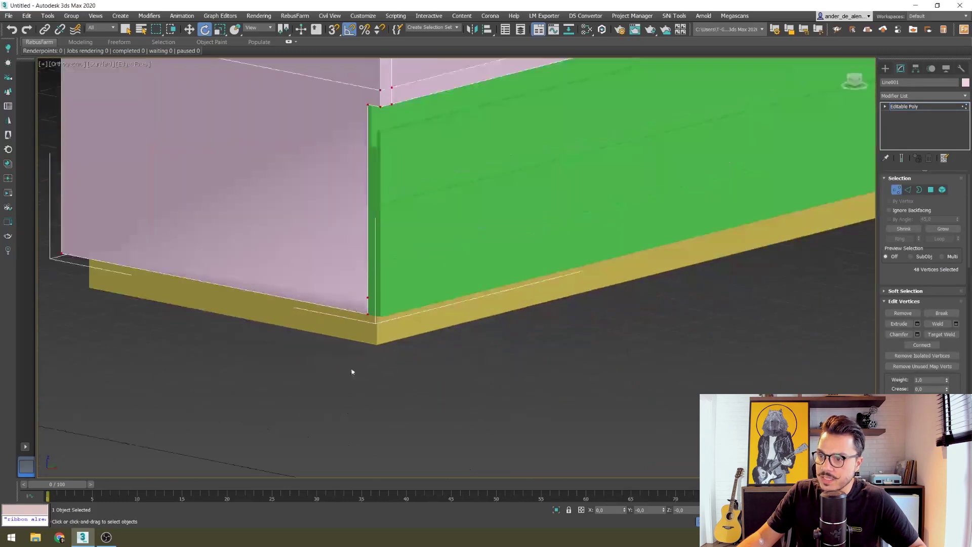
scroll(389, 286, up, 2)
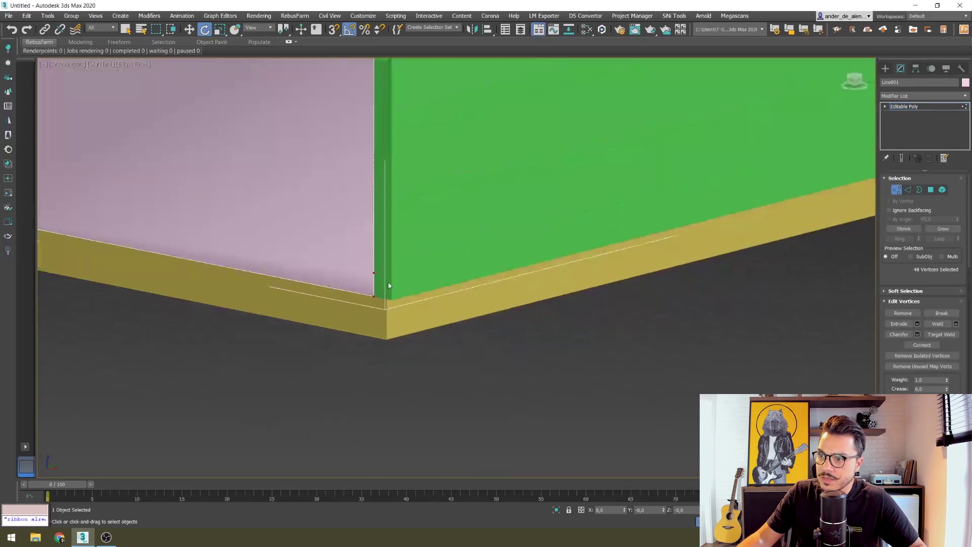
click(957, 324)
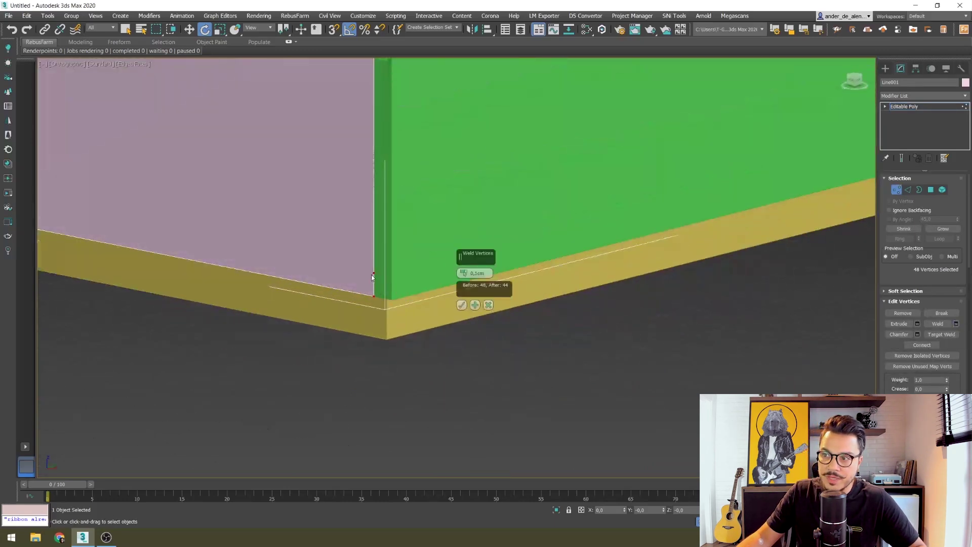
middle_drag(340, 279, 344, 309)
scroll(344, 309, down, 5)
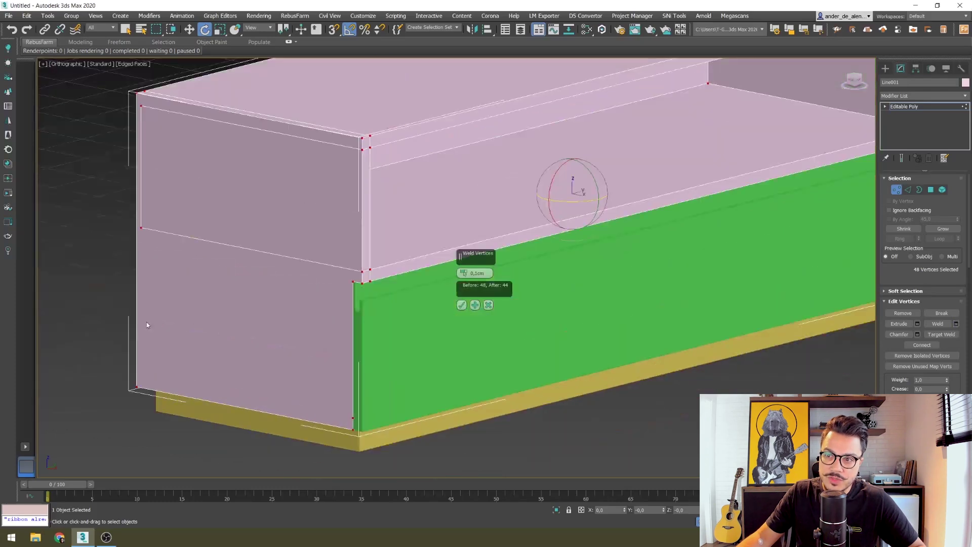
scroll(360, 382, down, 2)
scroll(361, 345, up, 5)
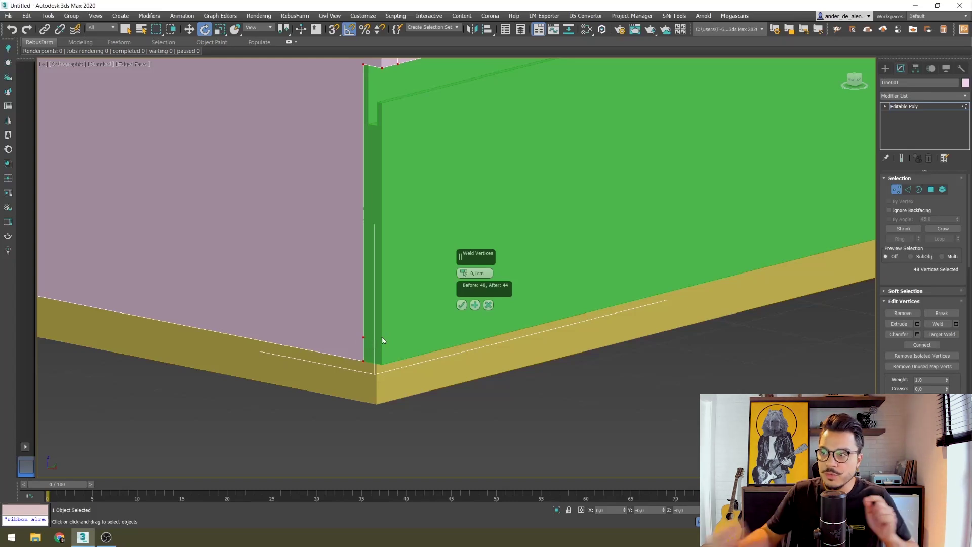
scroll(246, 268, down, 3)
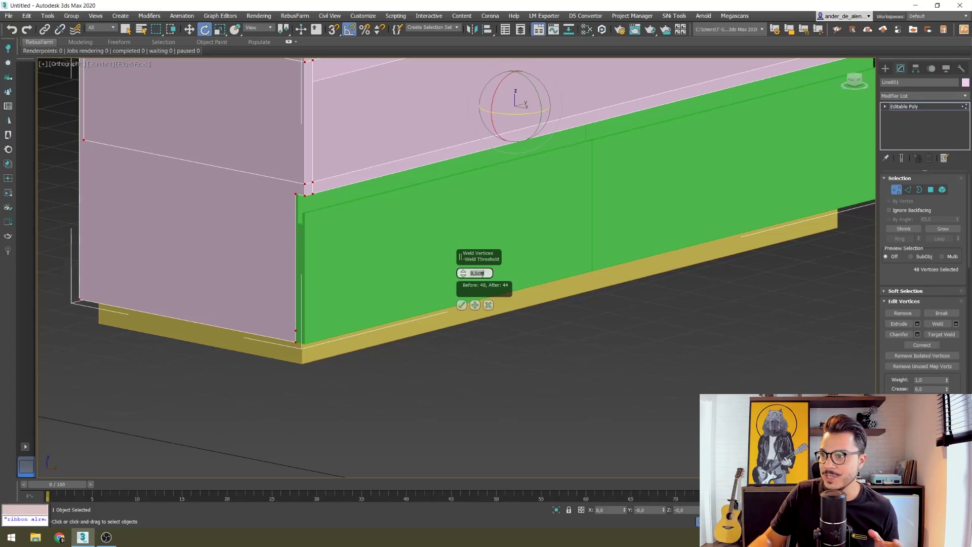
text(10)
key(Return)
key(z)
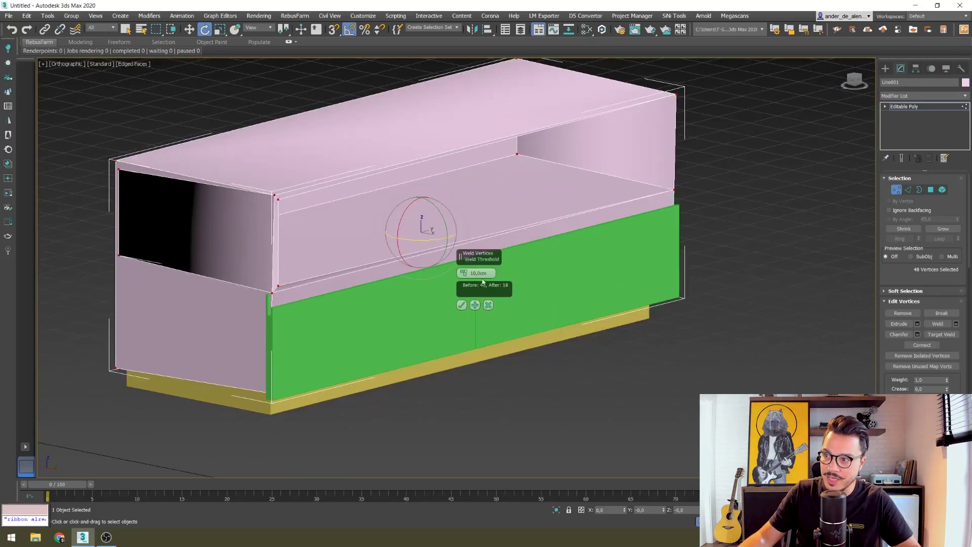
text(1)
key(Return)
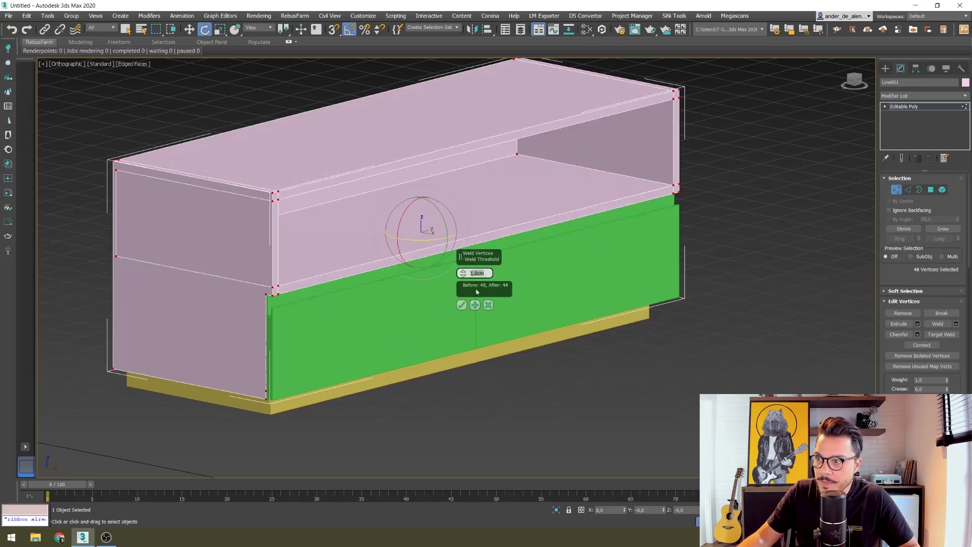
click(462, 305)
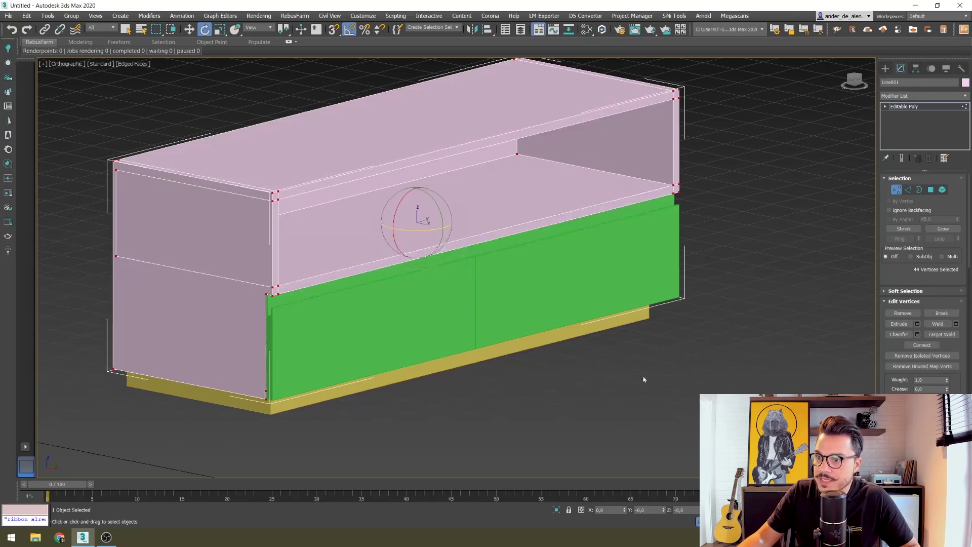
click(898, 193)
click(785, 195)
key(F4)
- Give all five cabinet pieces a white object colour
key(F3)
key(F3)
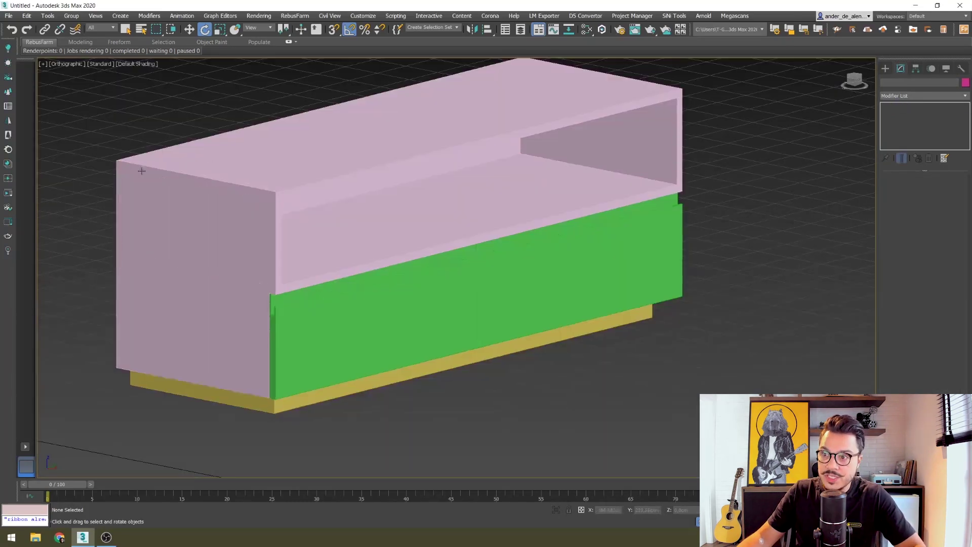
middle_drag(779, 343, 775, 336)
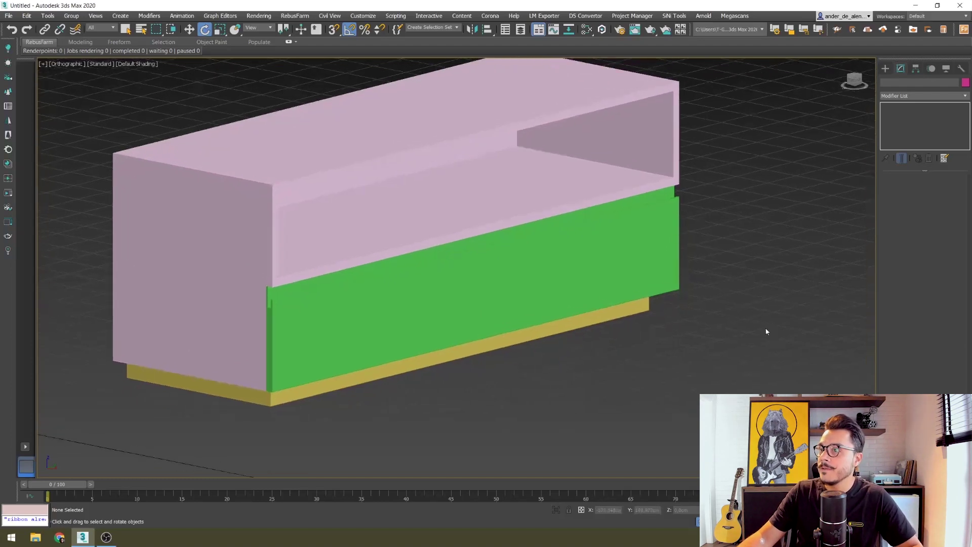
scroll(682, 352, down, 2)
scroll(721, 324, up, 2)
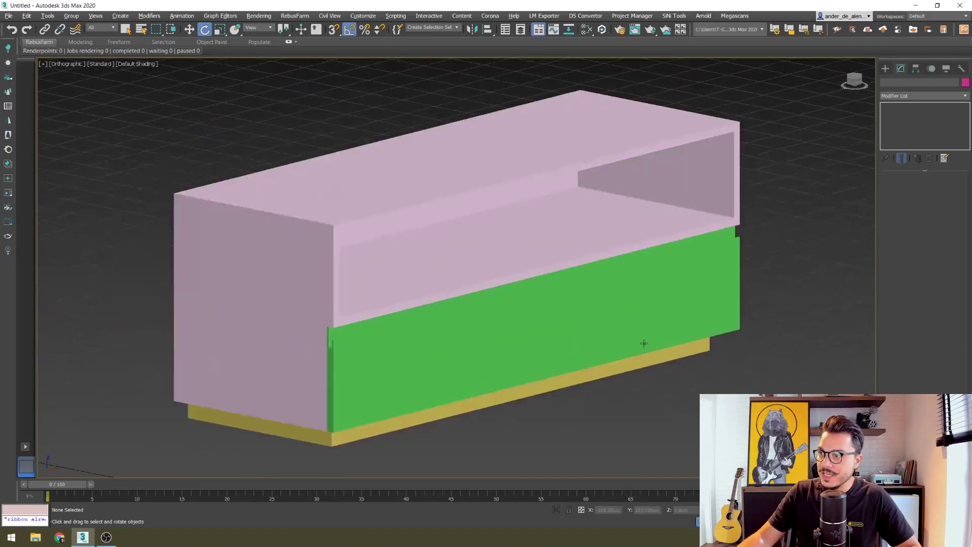
middle_drag(644, 343, 507, 385)
scroll(688, 278, down, 3)
drag(201, 472, 201, 473)
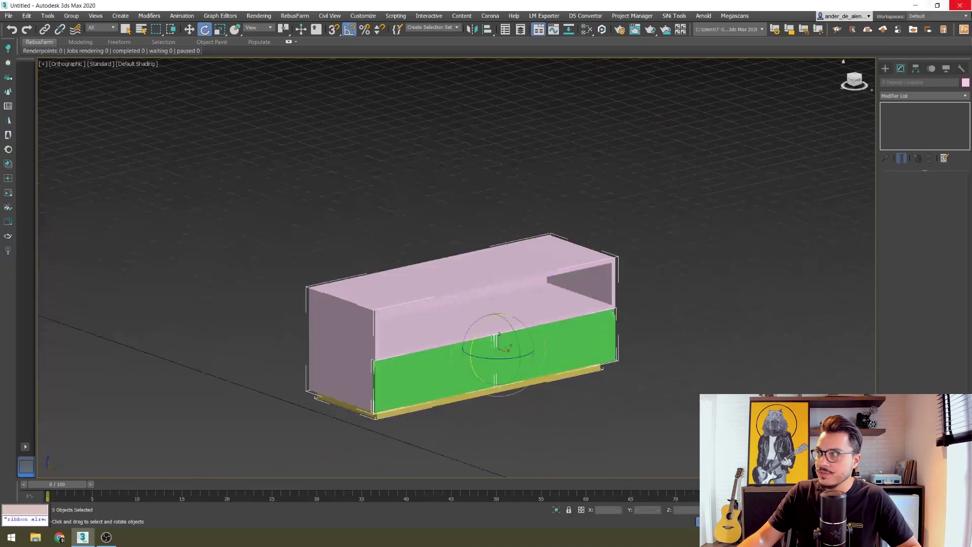
click(965, 82)
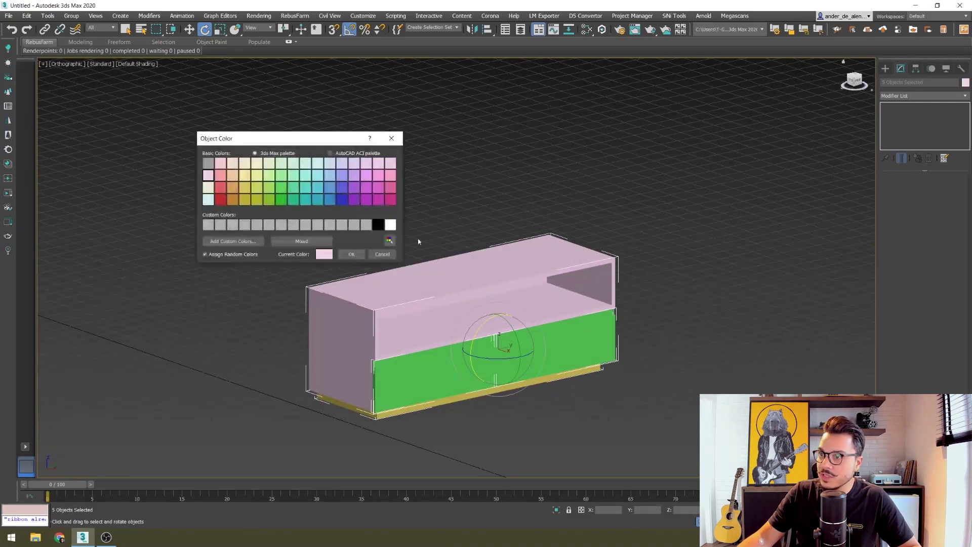
click(354, 254)
click(628, 274)
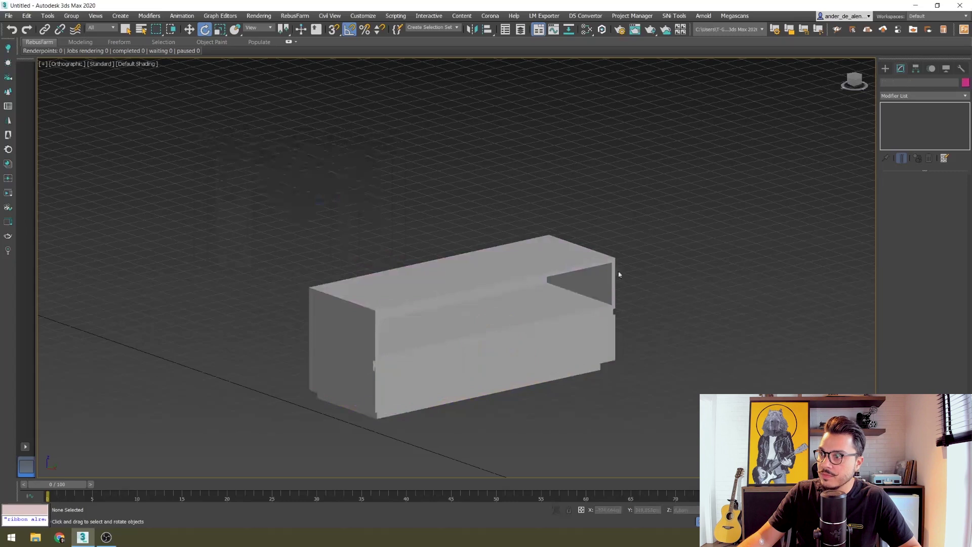
- Switch to the Move tool and select the drawer front piece
scroll(616, 208, up, 3)
scroll(271, 149, up, 2)
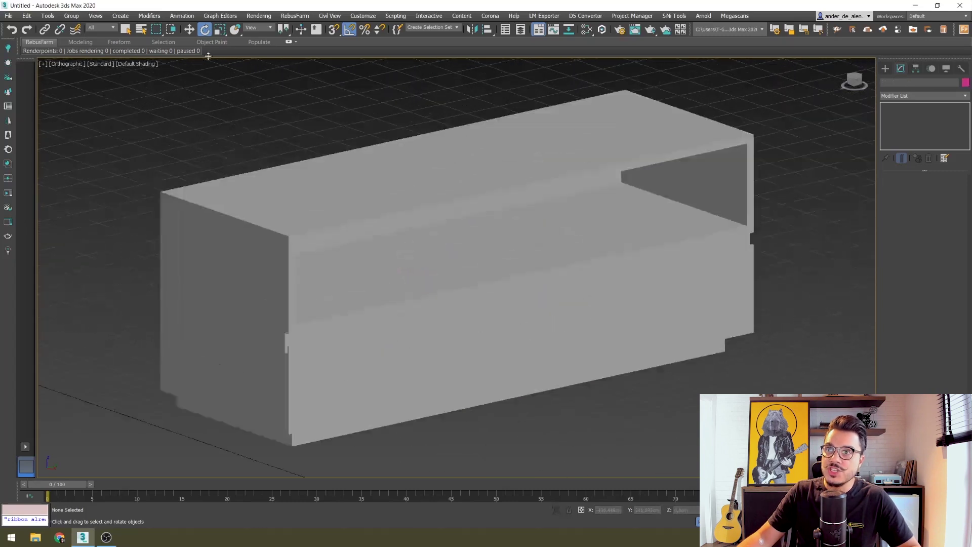
click(190, 31)
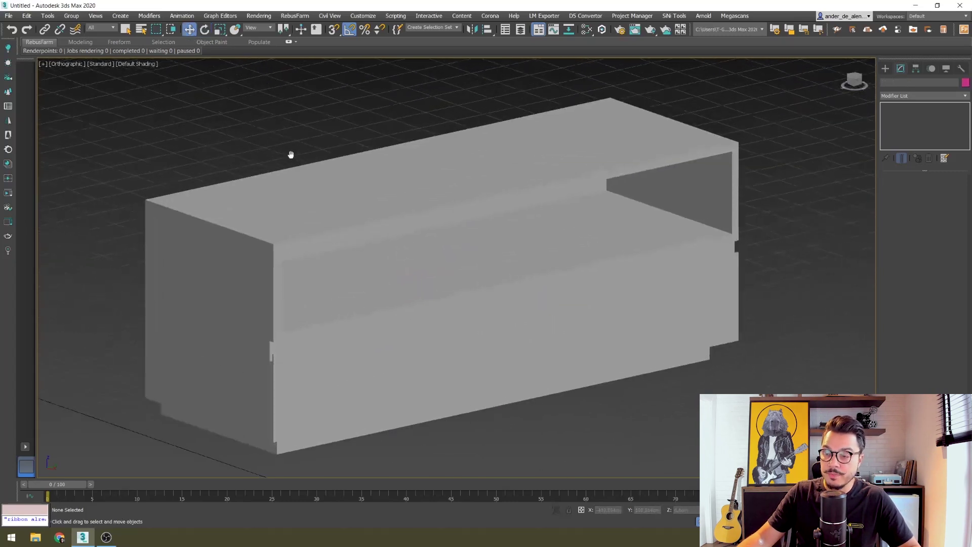
scroll(288, 154, down, 3)
middle_drag(691, 175, 701, 188)
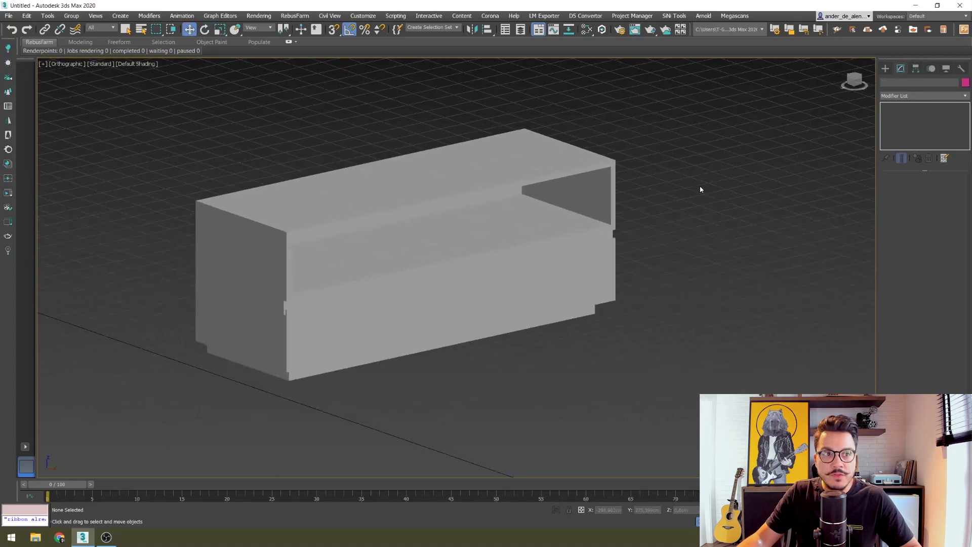
click(610, 251)
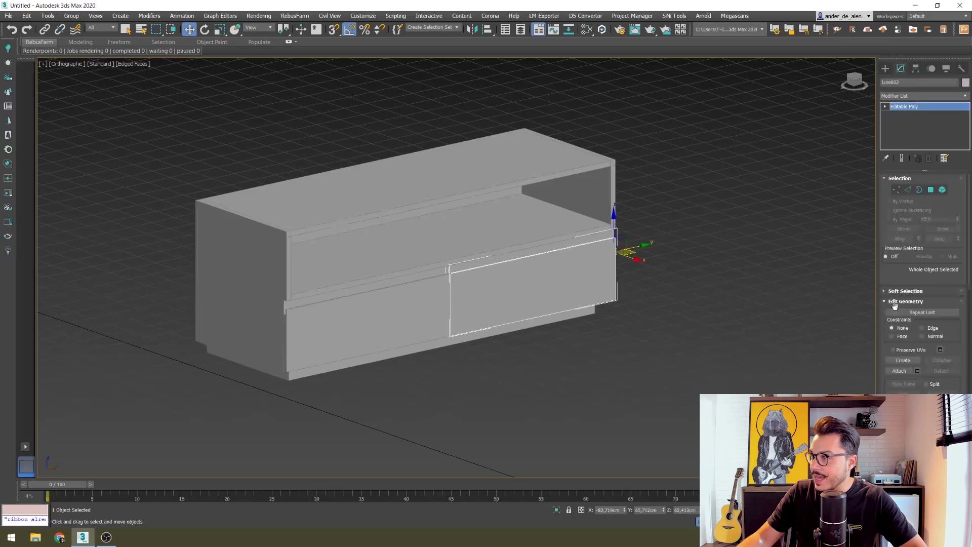
- Chamfer the selected drawer-front edges by 0,1 cm
click(904, 371)
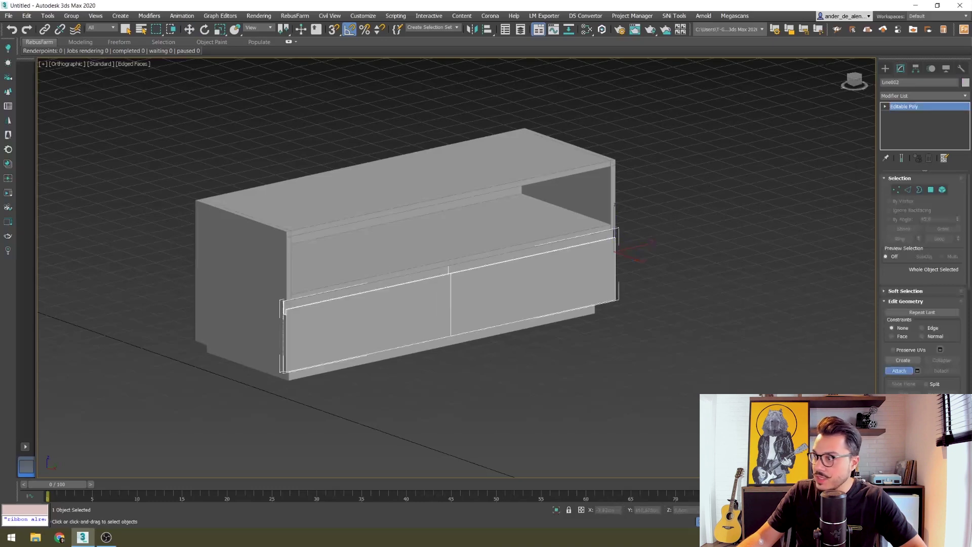
click(904, 373)
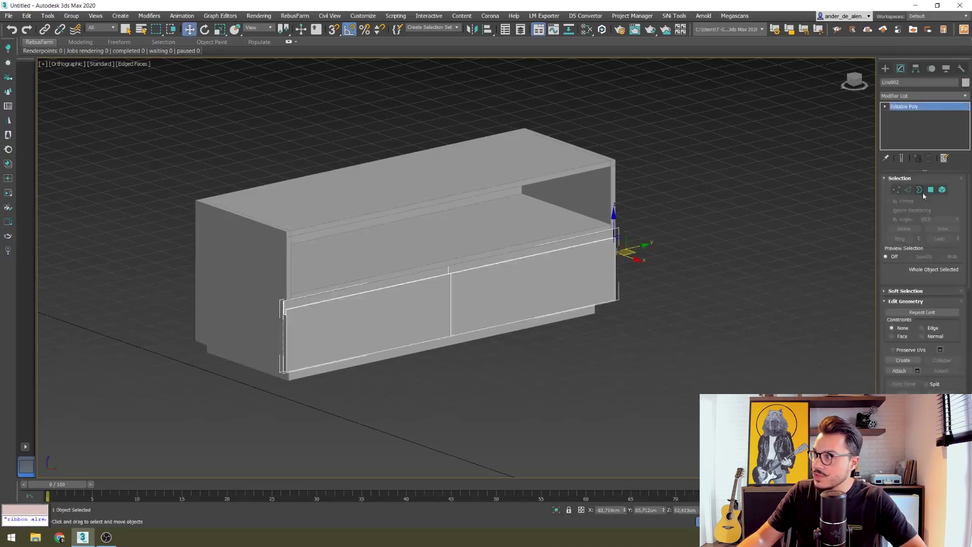
click(908, 190)
scroll(267, 350, up, 5)
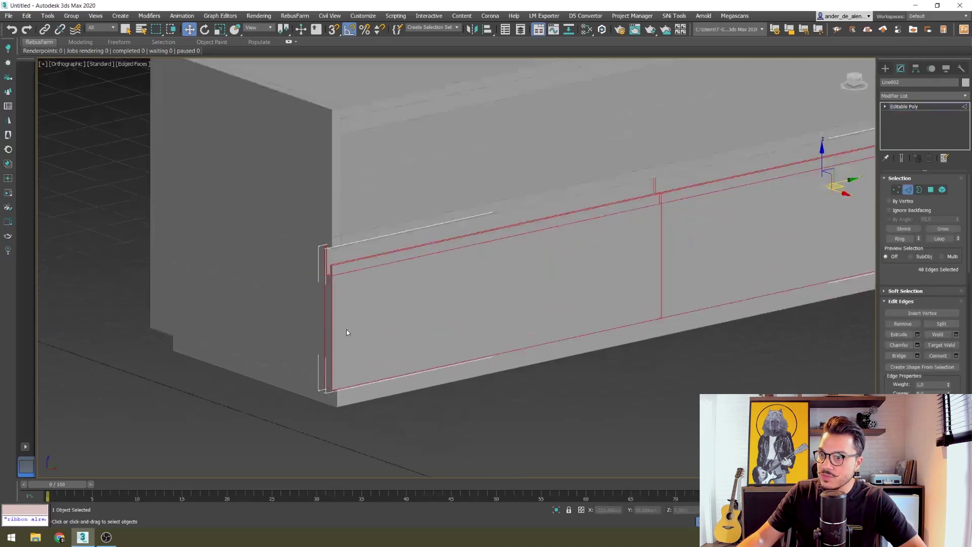
scroll(354, 355, up, 2)
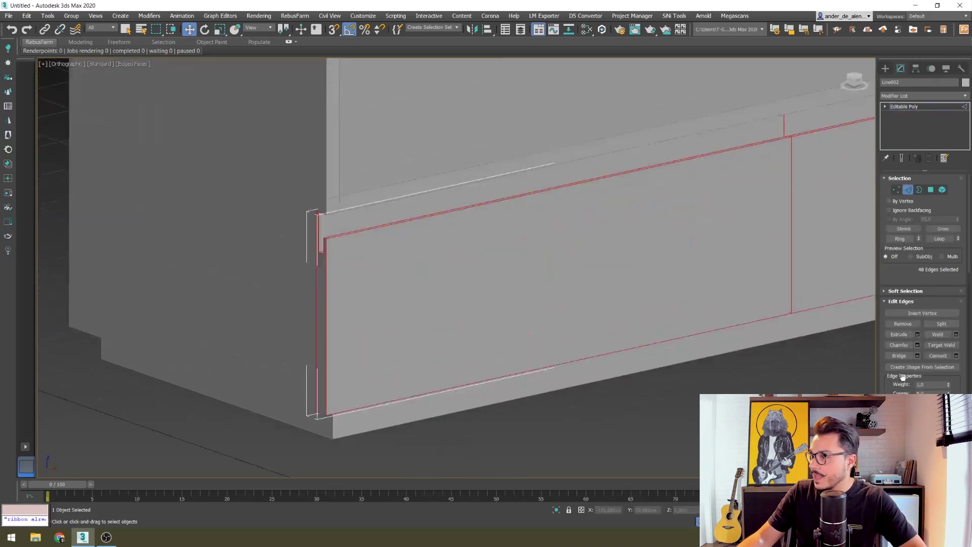
click(918, 345)
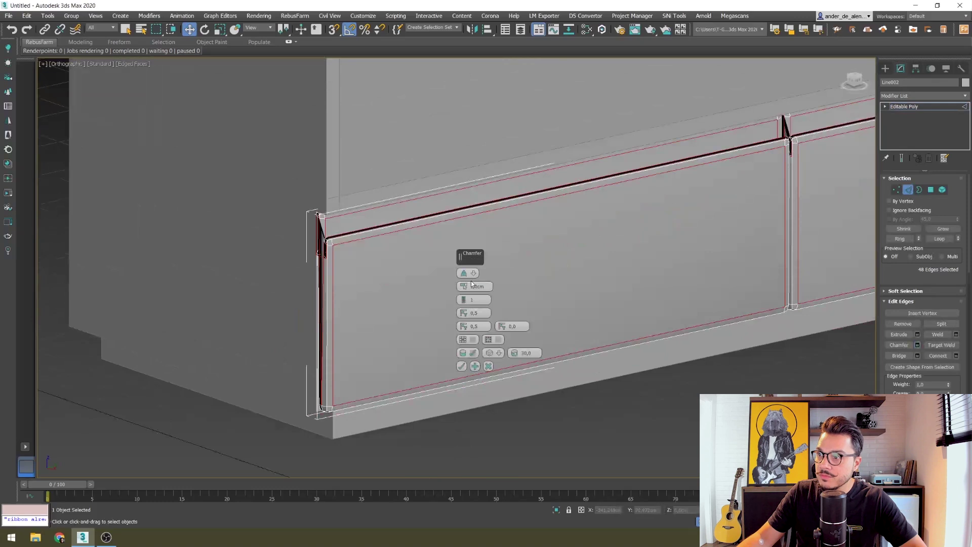
text(0,1)
key(Return)
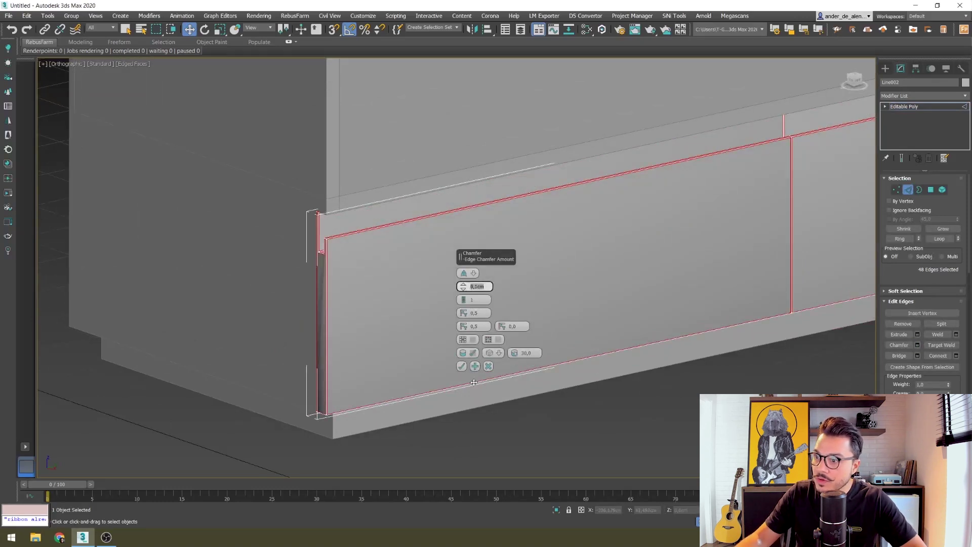
click(462, 367)
scroll(305, 318, up, 5)
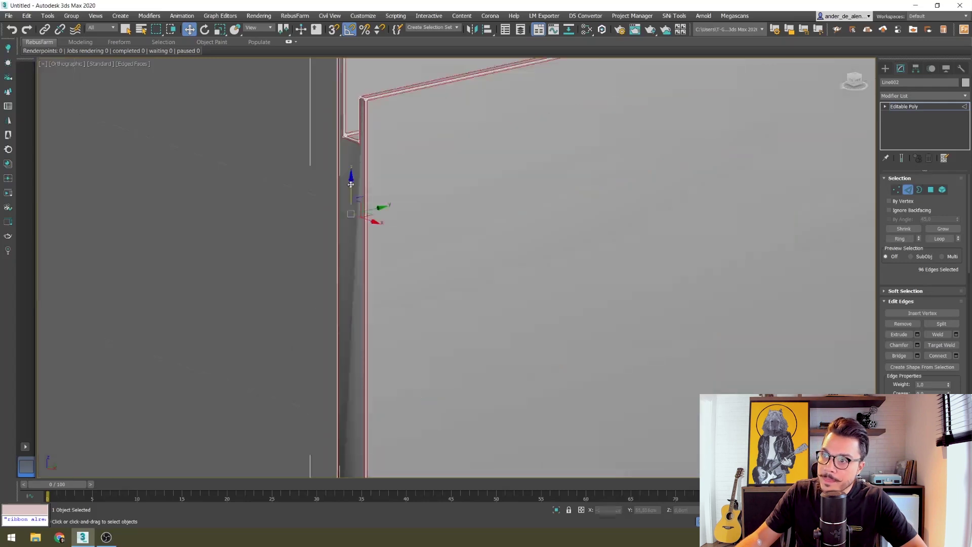
scroll(334, 278, down, 5)
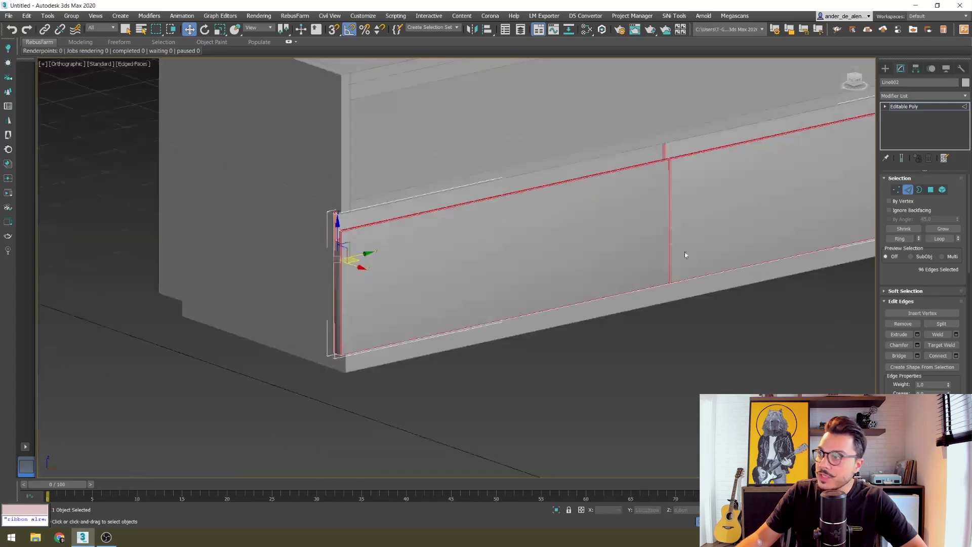
click(910, 191)
- Add a Smooth modifier on top of the drawers' Editable Poly, then deselect everything
click(924, 96)
text(sm)
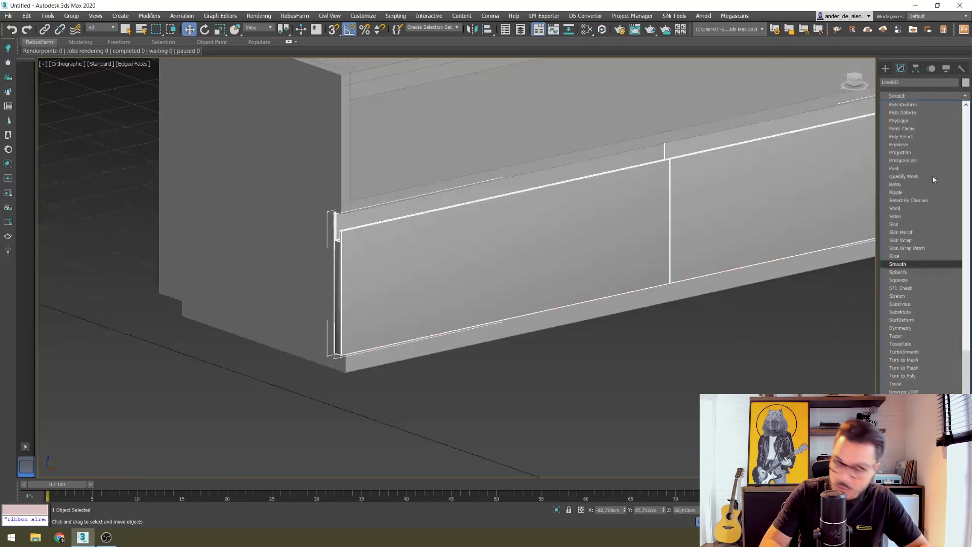
click(910, 265)
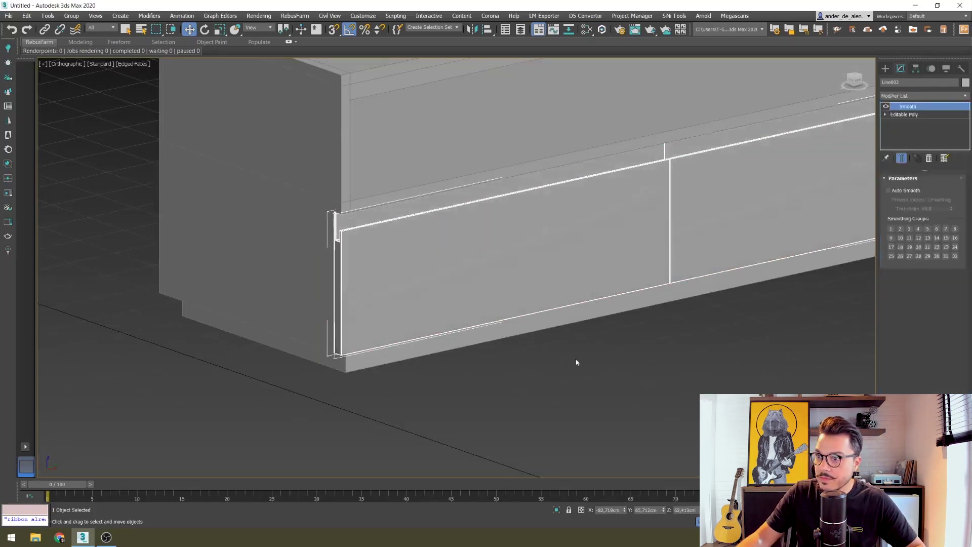
click(576, 363)
scroll(336, 310, down, 3)
- Inspect the box from several angles and delete the stray black panel on it
key(F4)
scroll(265, 289, up, 6)
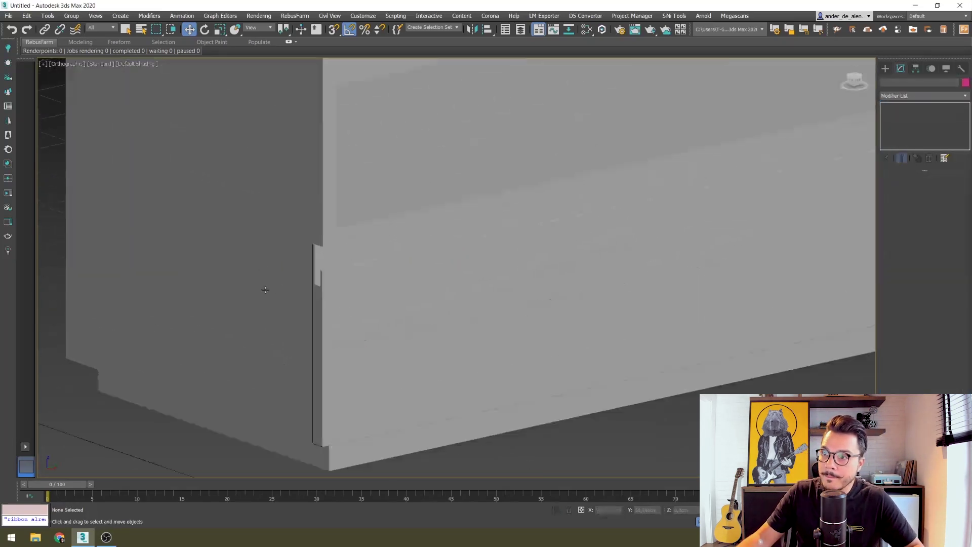
scroll(417, 325, down, 1)
scroll(417, 326, down, 3)
scroll(219, 192, up, 2)
scroll(164, 154, up, 2)
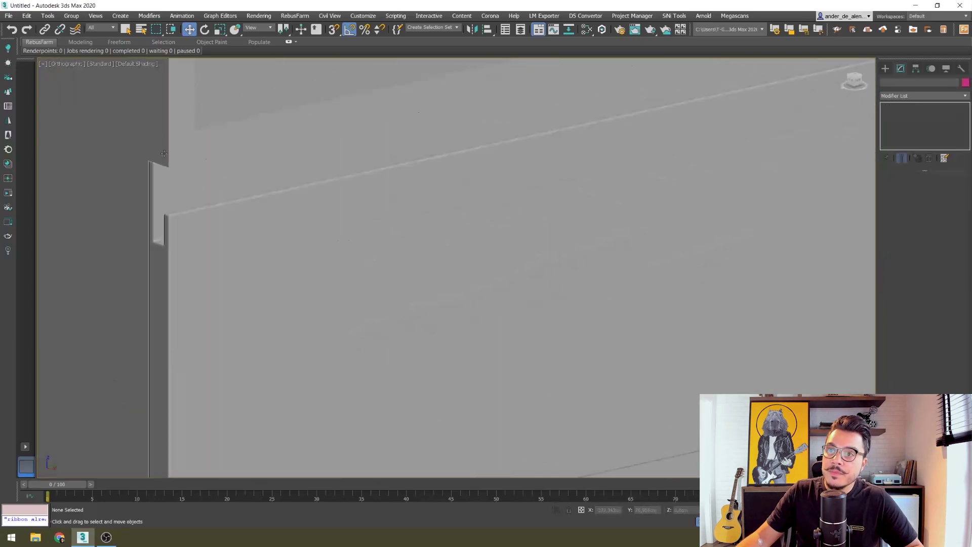
scroll(459, 278, down, 3)
scroll(430, 223, down, 1)
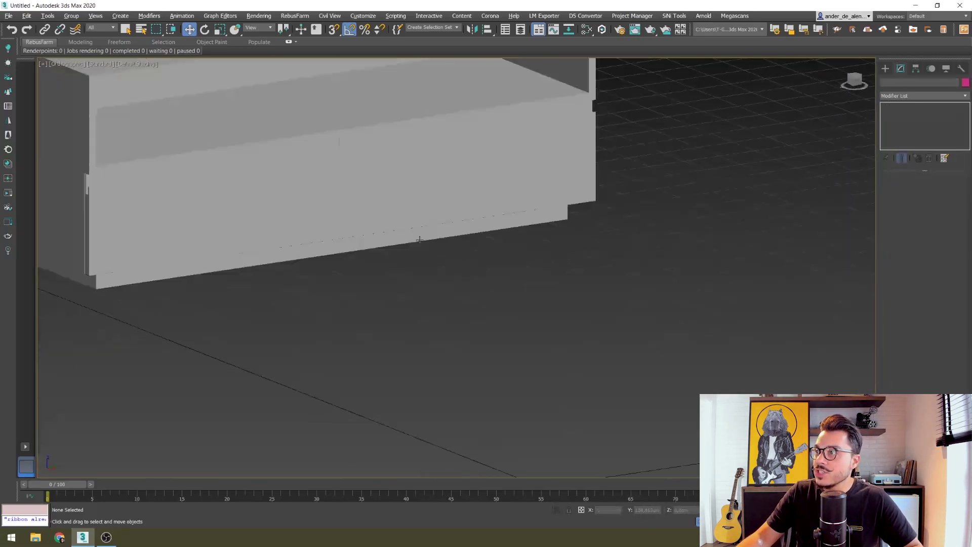
scroll(190, 158, down, 2)
scroll(271, 187, up, 4)
scroll(360, 200, up, 2)
click(360, 201)
scroll(359, 201, down, 3)
mouse_move(358, 211)
alt+middle_down()
mouse_move(401, 253)
mouse_move(445, 271)
alt+middle_up()
scroll(433, 315, up, 2)
scroll(433, 315, down, 3)
click(701, 336)
alt+middle_drag(701, 336, 393, 328)
click(338, 337)
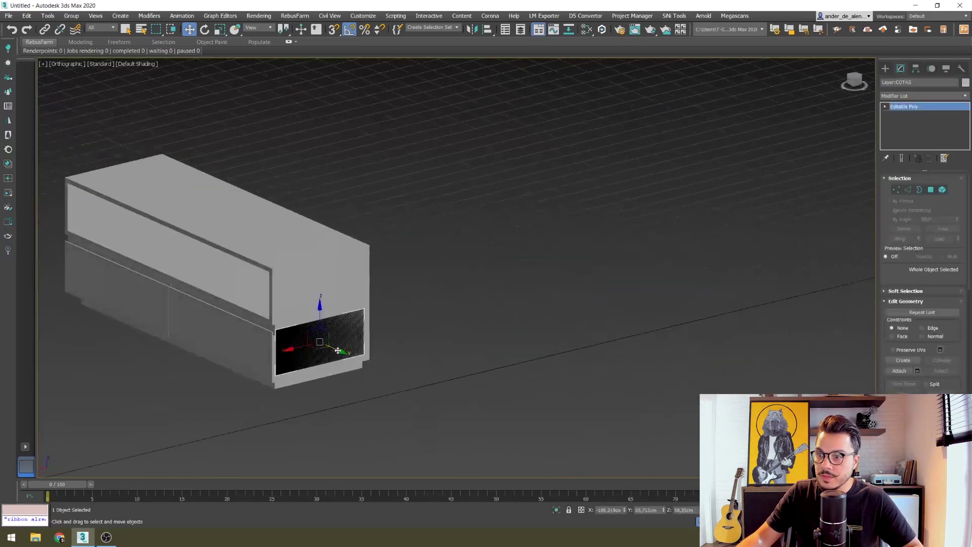
drag(337, 337, 461, 358)
right_click(461, 358)
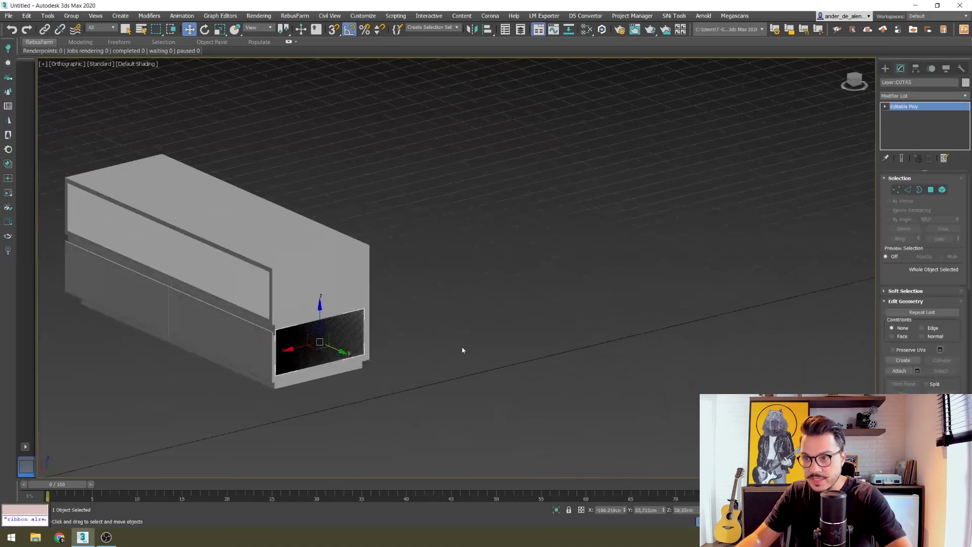
key(Delete)
- Select the cabinet body Line001 and select all its edges in Edge mode
middle_drag(459, 348, 566, 319)
click(473, 278)
scroll(456, 316, up, 3)
alt+middle_drag(456, 315, 526, 313)
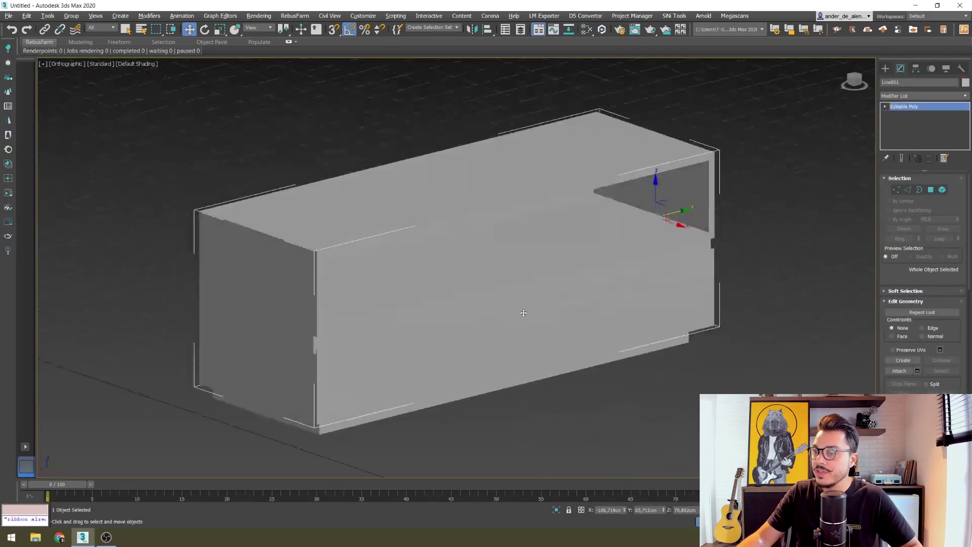
click(632, 380)
scroll(321, 300, up, 3)
key(F4)
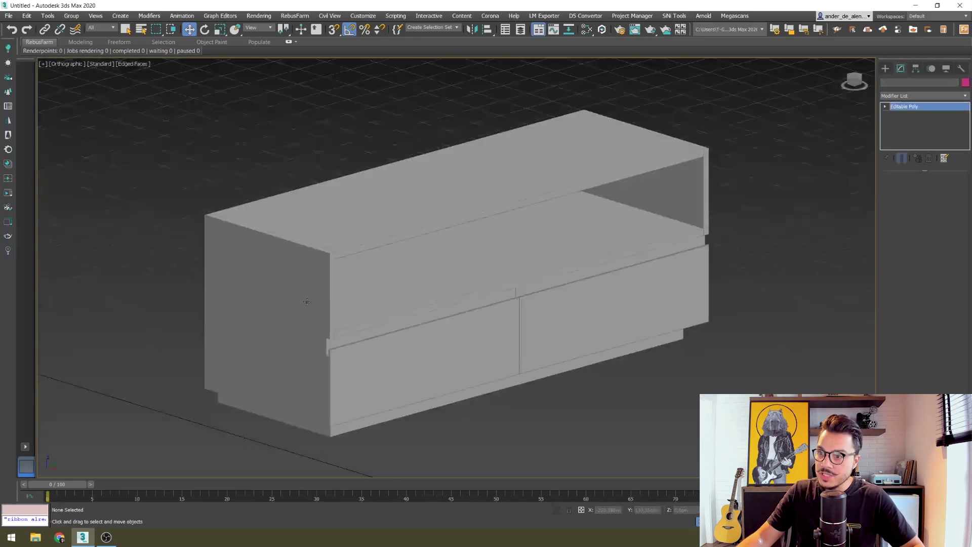
click(292, 263)
click(908, 189)
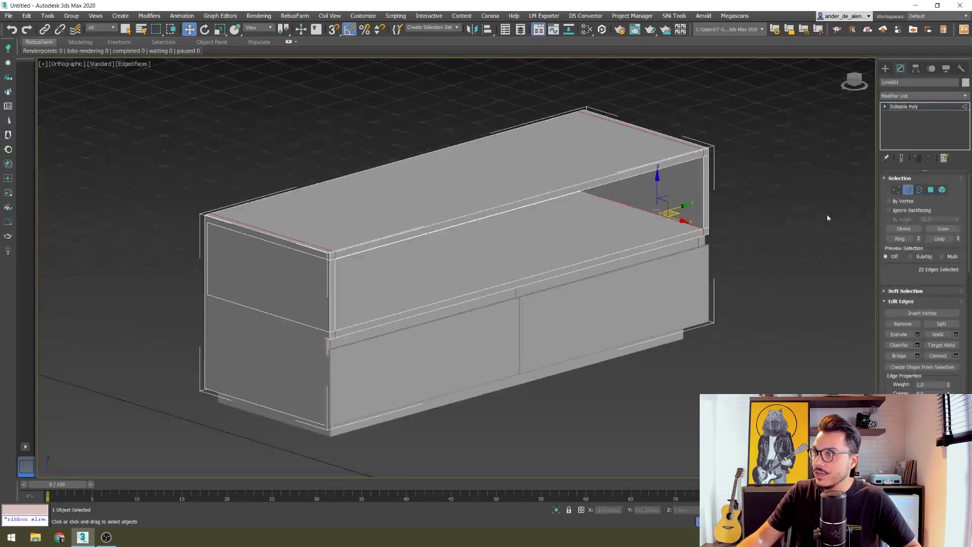
scroll(491, 235, up, 2)
scroll(506, 171, down, 5)
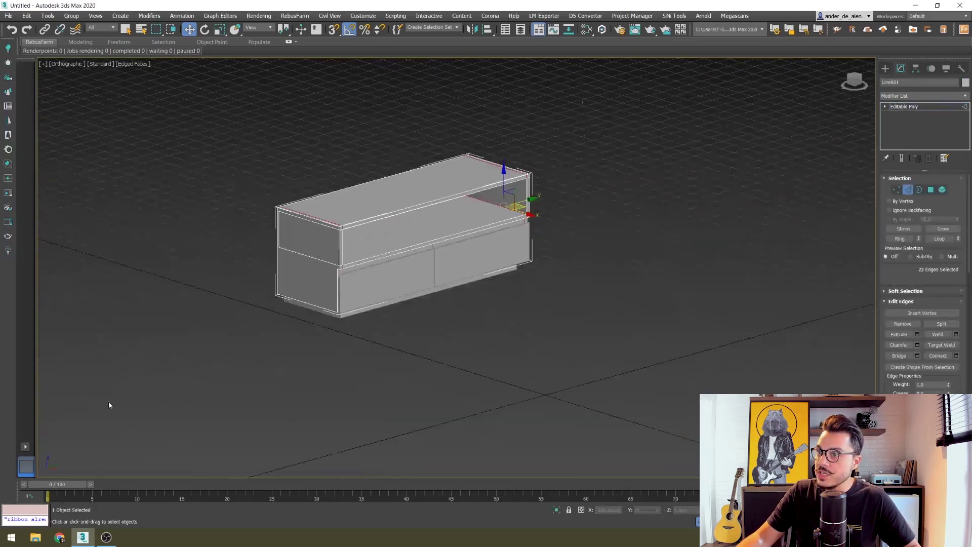
key(ctrl+a)
scroll(337, 236, up, 3)
scroll(344, 253, up, 3)
scroll(352, 309, up, 2)
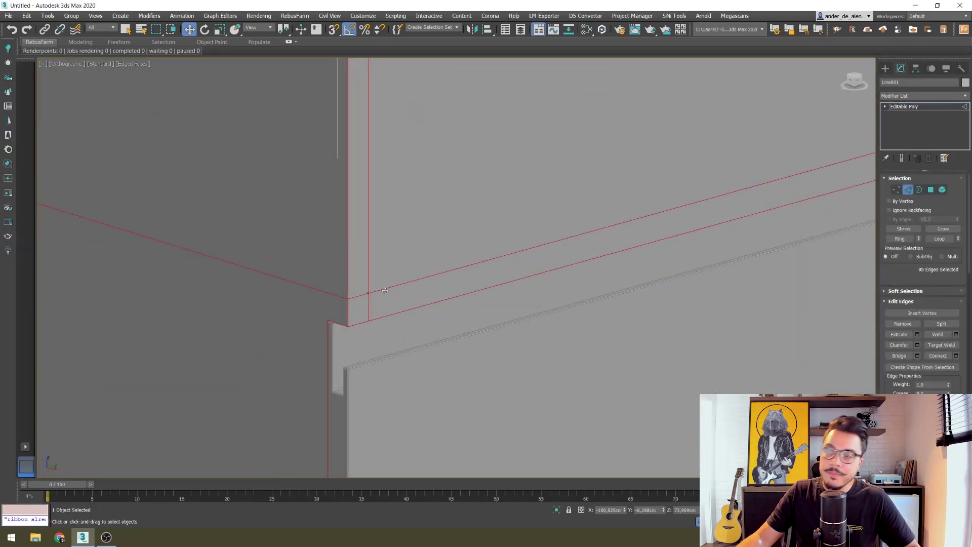
- Remove stray diagonal and corner edges from the body's edge selection
alt+drag(288, 241, 252, 282)
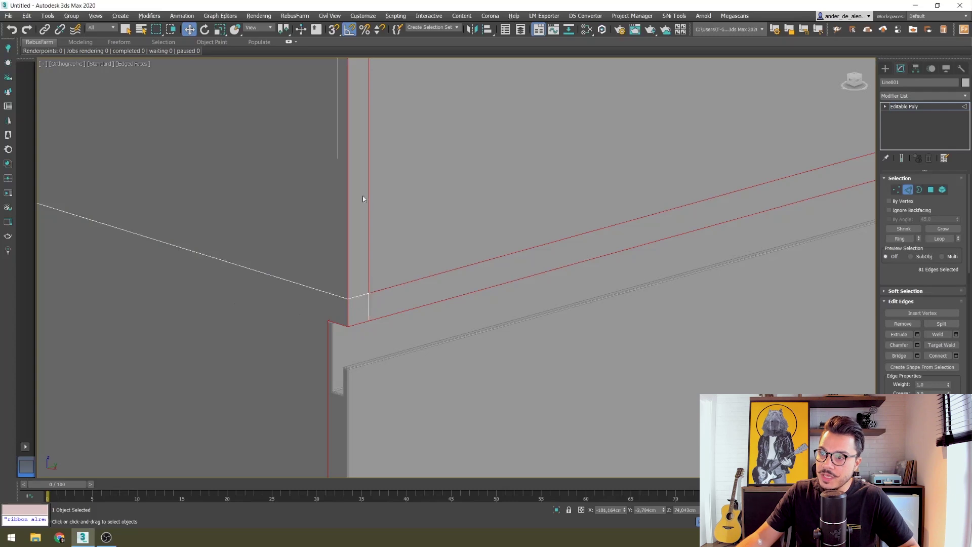
middle_drag(363, 199, 374, 209)
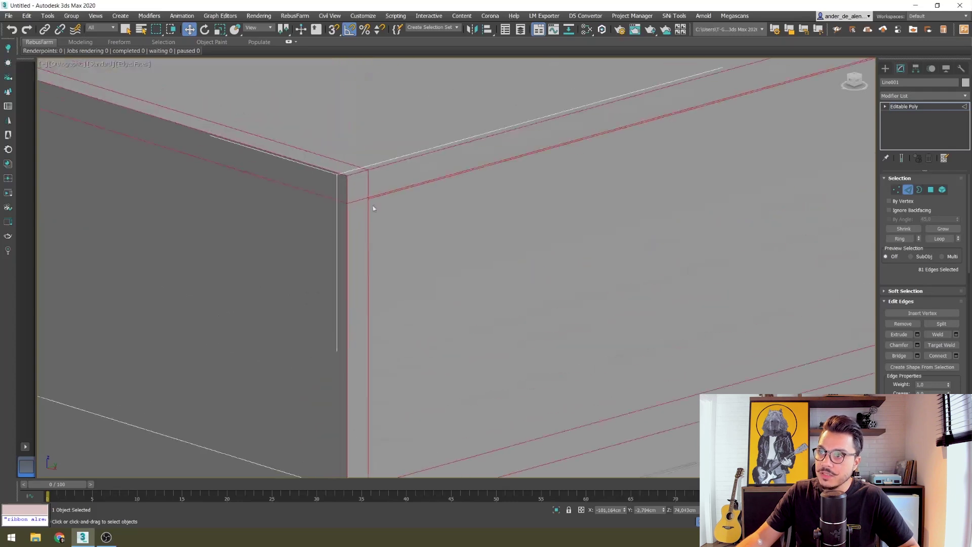
alt+click(332, 197)
alt+middle_drag(332, 198, 558, 245)
scroll(392, 178, down, 5)
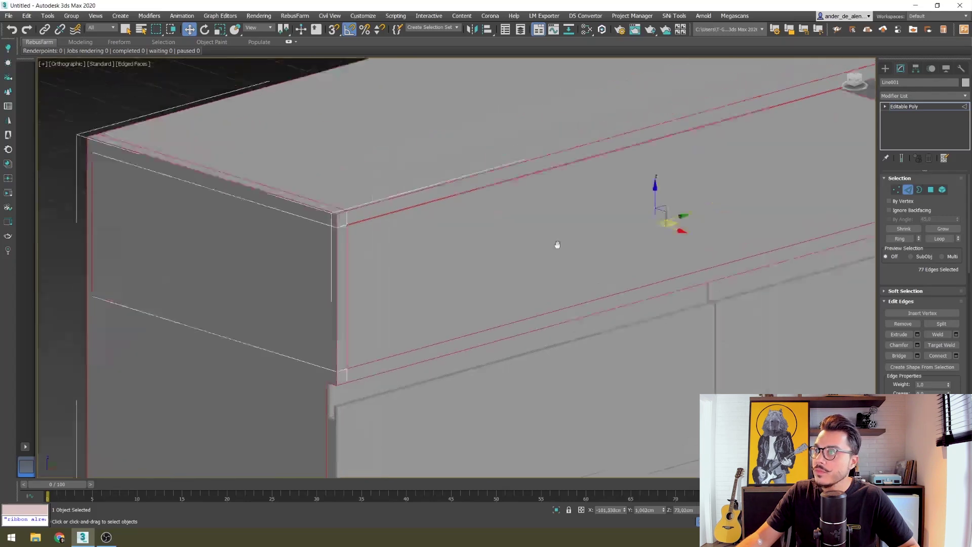
scroll(582, 247, up, 3)
scroll(604, 210, up, 3)
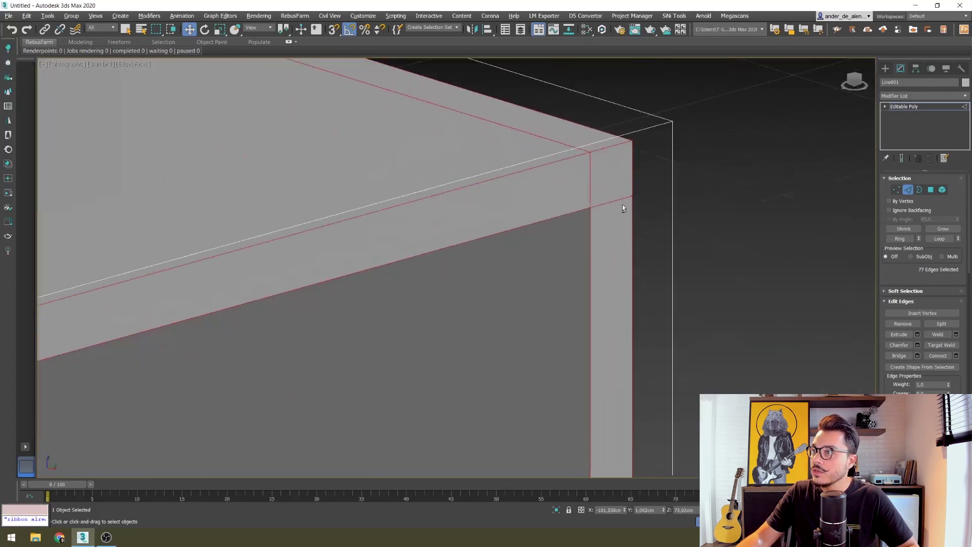
alt+click(608, 202)
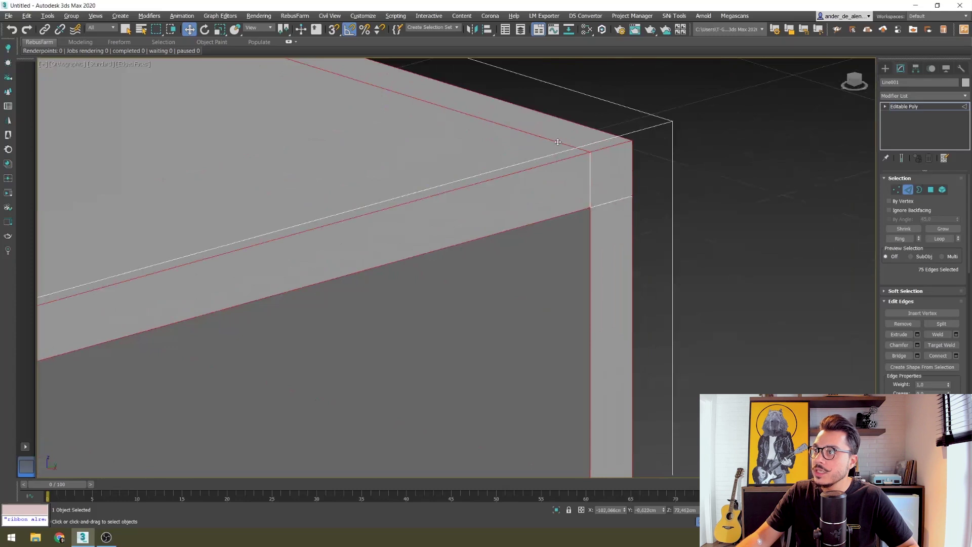
alt+click(557, 142)
alt+middle_drag(558, 142, 549, 283)
middle_drag(513, 277, 485, 230)
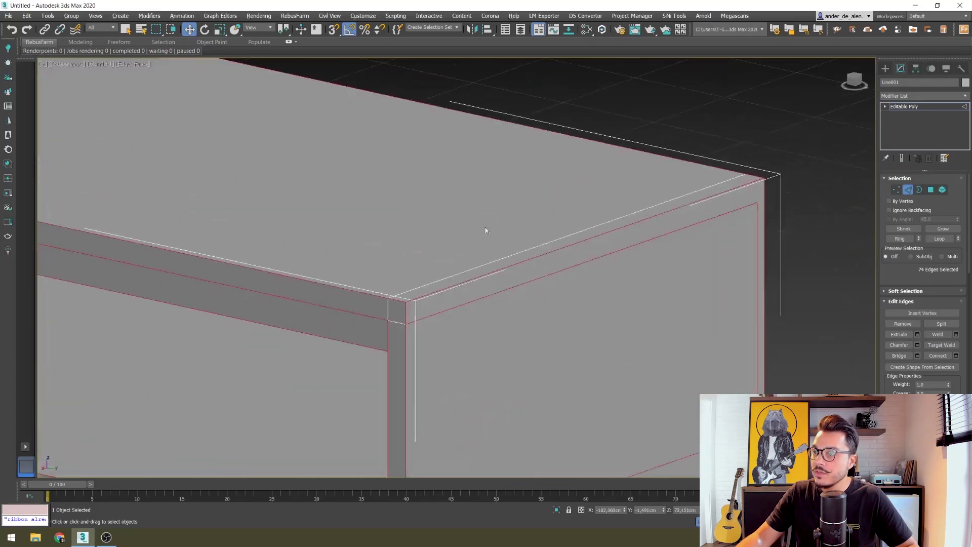
alt+click(424, 319)
middle_drag(423, 321, 473, 251)
scroll(507, 213, up, 3)
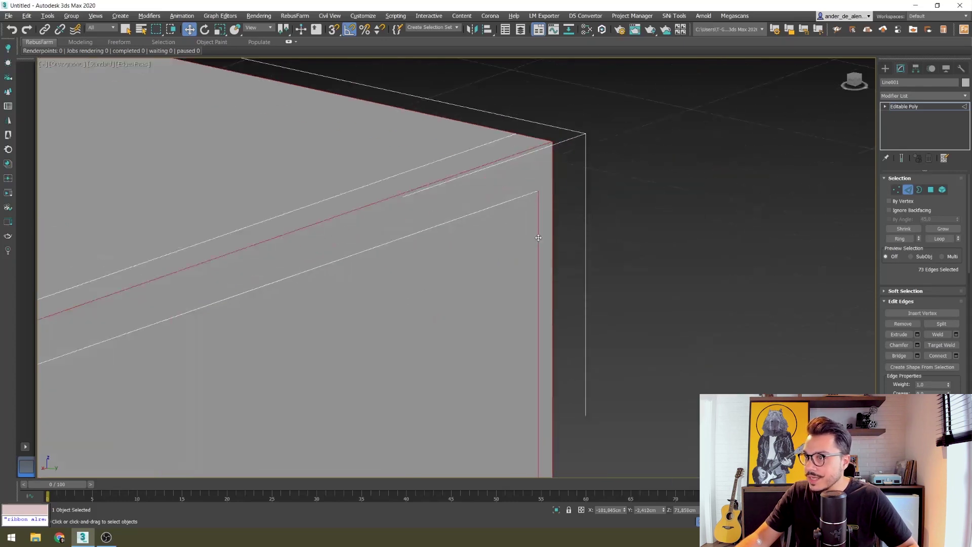
alt+click(535, 307)
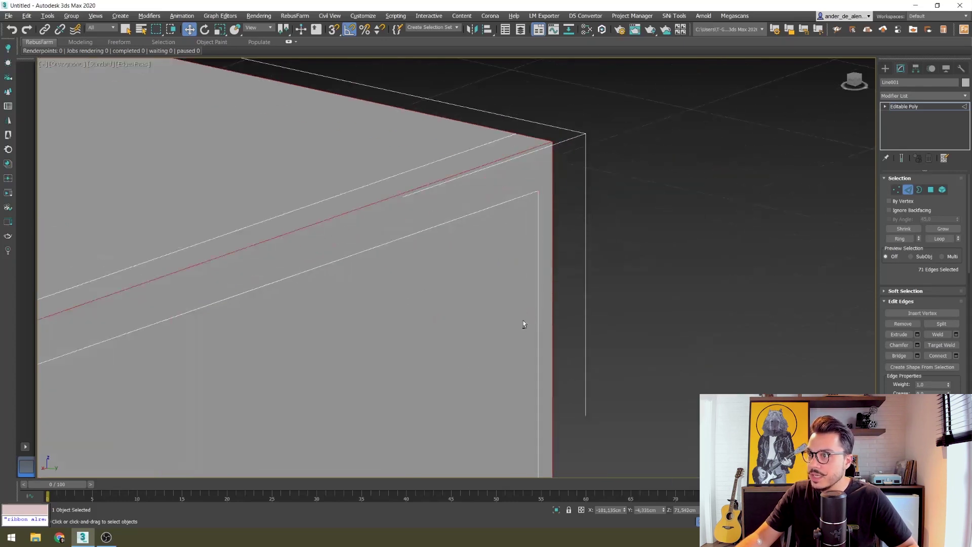
middle_drag(491, 382, 513, 348)
alt+click(522, 257)
- Deselect the remaining upper and vertical edges, including the front corner's vertical edge
mouse_move(328, 354)
alt+middle_down()
mouse_move(458, 328)
mouse_move(587, 144)
mouse_move(554, 250)
alt+middle_up()
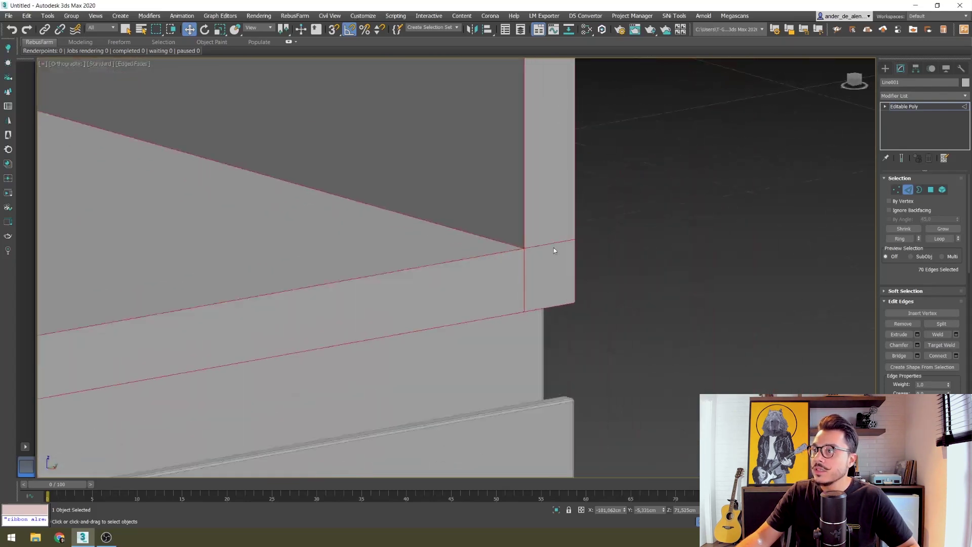
alt+click(525, 282)
mouse_move(525, 281)
alt+middle_down()
mouse_move(495, 330)
mouse_move(360, 348)
mouse_move(249, 336)
mouse_move(424, 278)
mouse_move(358, 269)
alt+middle_up()
scroll(358, 269, down, 3)
scroll(308, 294, down, 5)
alt+middle_drag(249, 280, 330, 242)
scroll(330, 242, up, 5)
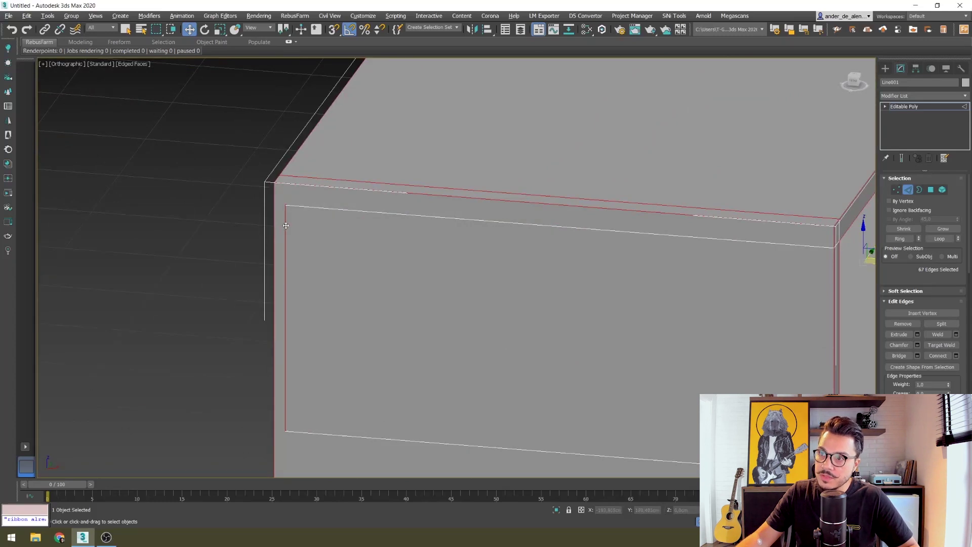
mouse_move(292, 240)
alt+middle_down()
mouse_move(545, 271)
mouse_move(579, 293)
mouse_move(618, 288)
alt+middle_up()
alt+click(618, 287)
mouse_move(594, 324)
alt+middle_down()
mouse_move(586, 351)
mouse_move(510, 189)
mouse_move(441, 282)
mouse_move(524, 290)
alt+middle_up()
scroll(524, 289, down, 3)
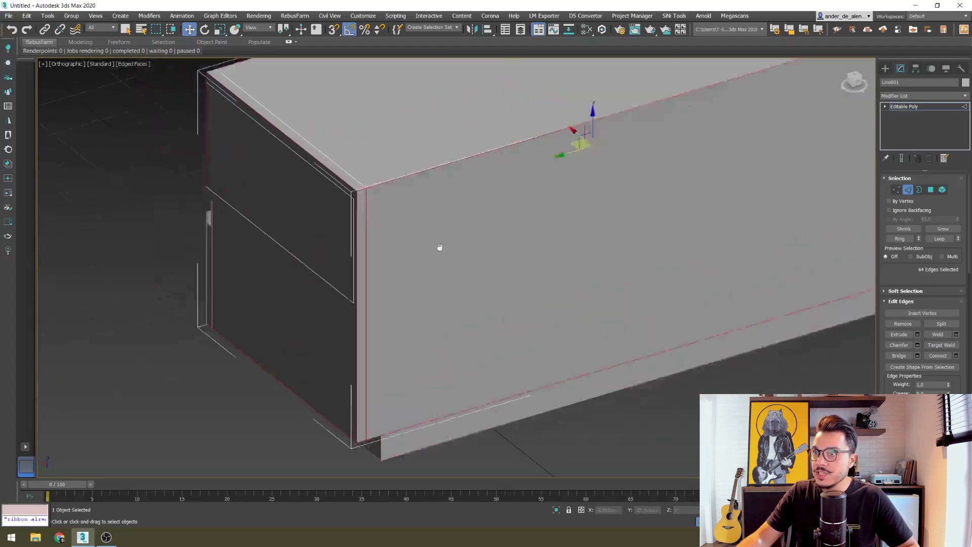
scroll(380, 207, up, 5)
scroll(380, 207, up, 3)
alt+click(389, 208)
scroll(408, 254, down, 2)
scroll(459, 299, down, 2)
mouse_move(459, 300)
alt+middle_down()
mouse_move(434, 348)
mouse_move(437, 287)
mouse_move(367, 139)
mouse_move(410, 326)
alt+middle_up()
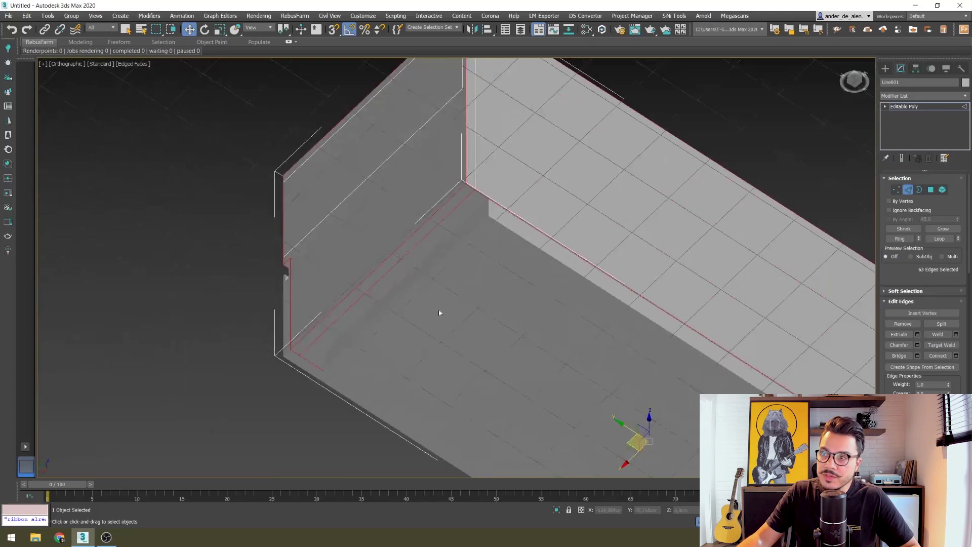
- Deselect a stray inner-corner edge from the cabinet body's edge selection
scroll(466, 211, up, 2)
alt+click(484, 199)
scroll(434, 265, down, 5)
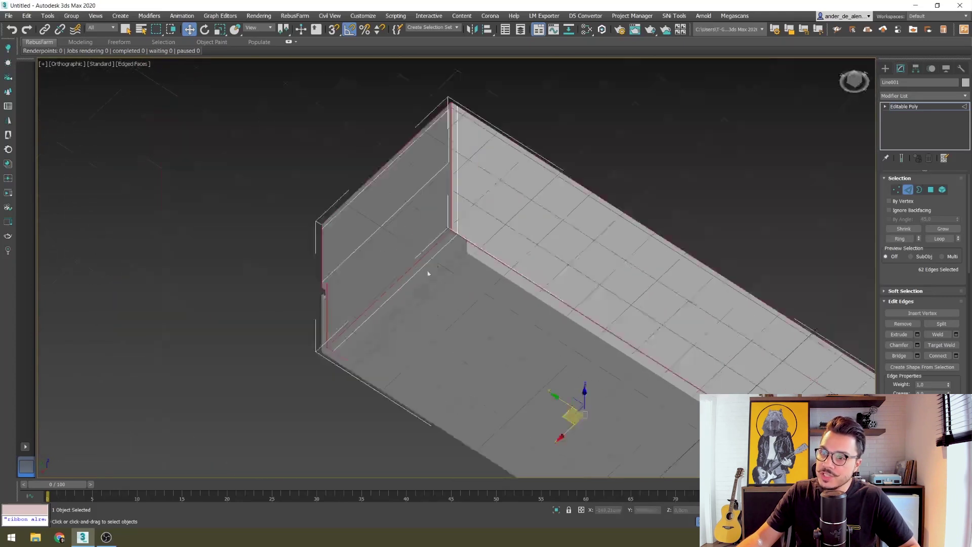
scroll(367, 292, up, 3)
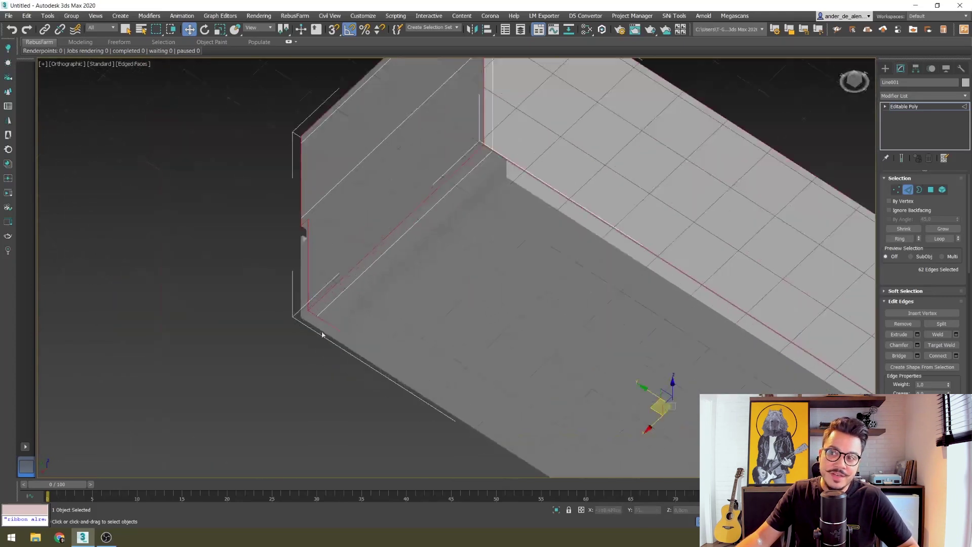
middle_drag(571, 198, 473, 250)
scroll(473, 250, down, 5)
- Orbit around the box to inspect its inner corner and inner face for remaining unwanted edges
alt+middle_drag(613, 293, 558, 289)
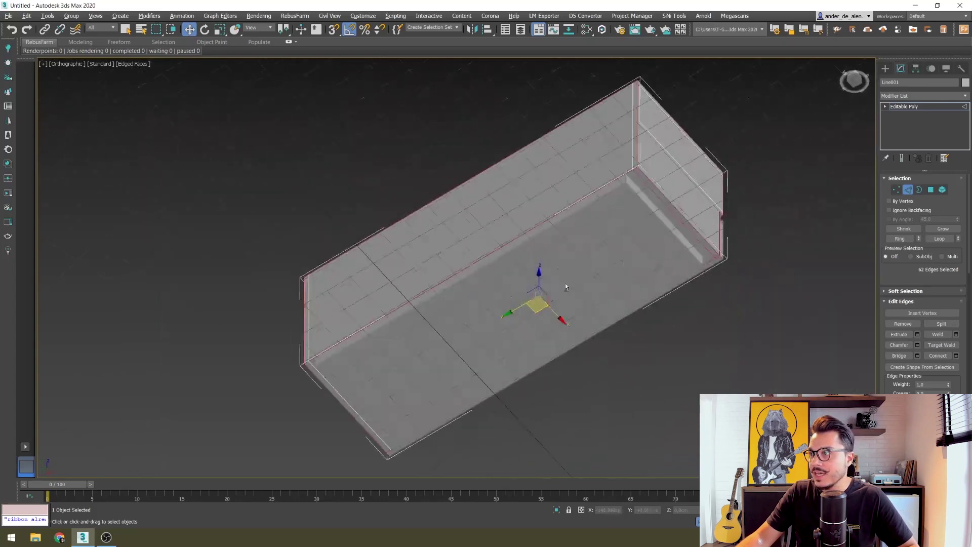
scroll(558, 289, up, 1)
scroll(590, 245, up, 4)
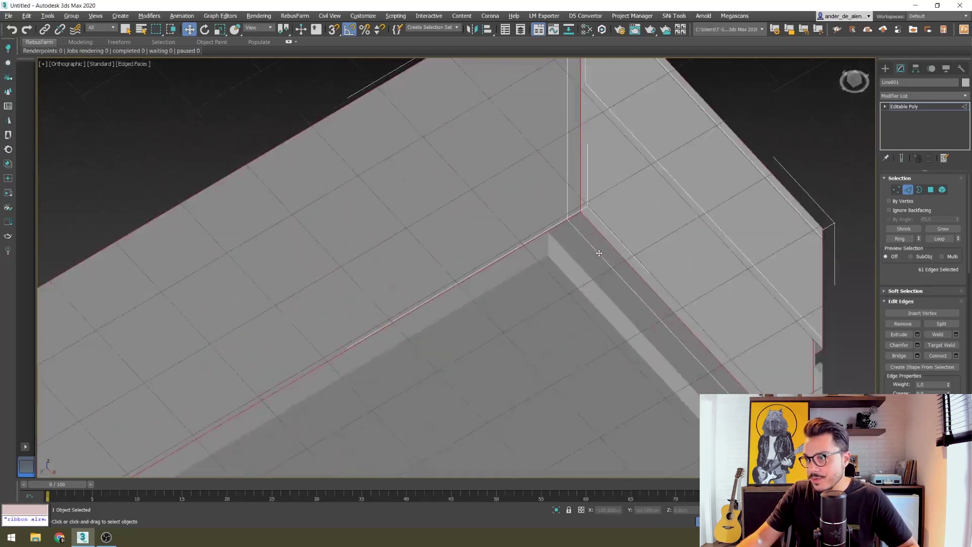
scroll(599, 253, down, 5)
mouse_move(600, 253)
alt+middle_down()
mouse_move(616, 307)
mouse_move(575, 304)
mouse_move(568, 320)
alt+middle_up()
scroll(425, 295, up, 5)
mouse_move(378, 268)
alt+middle_down()
mouse_move(369, 294)
mouse_move(397, 321)
alt+middle_up()
scroll(397, 321, up, 4)
mouse_move(375, 278)
alt+middle_down()
mouse_move(364, 277)
mouse_move(419, 278)
alt+middle_up()
mouse_move(434, 242)
alt+middle_down()
mouse_move(465, 291)
mouse_move(510, 319)
mouse_move(395, 292)
mouse_move(538, 244)
mouse_move(456, 258)
alt+middle_up()
scroll(422, 275, down, 5)
scroll(394, 269, up, 3)
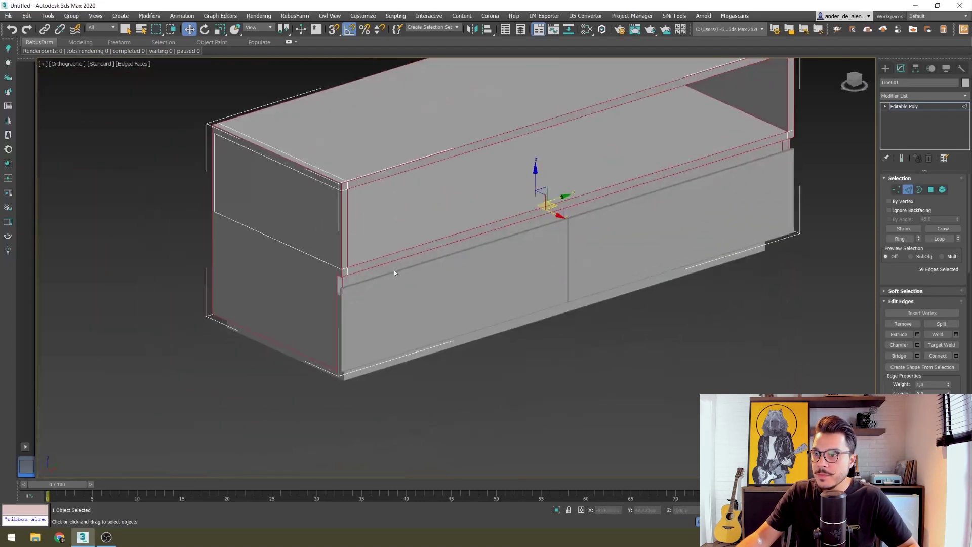
scroll(570, 372, up, 4)
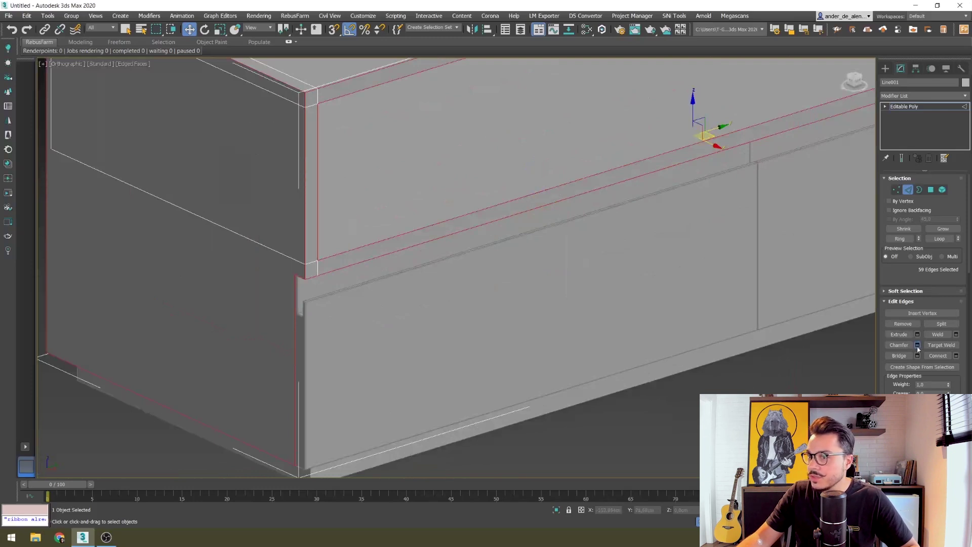
- Chamfer the selected body edges with a 0,1cm Edge Chamfer Amount
click(918, 347)
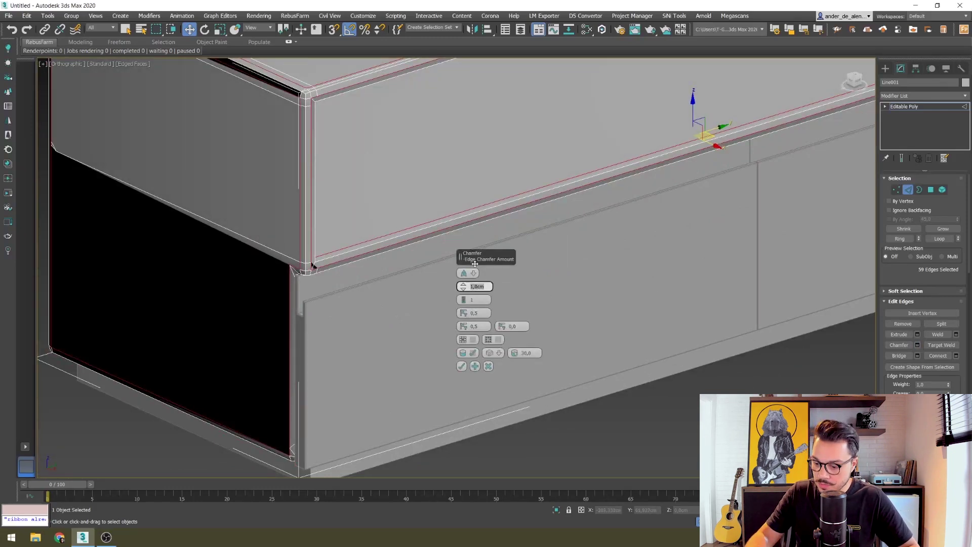
text(0,1)
key(Return)
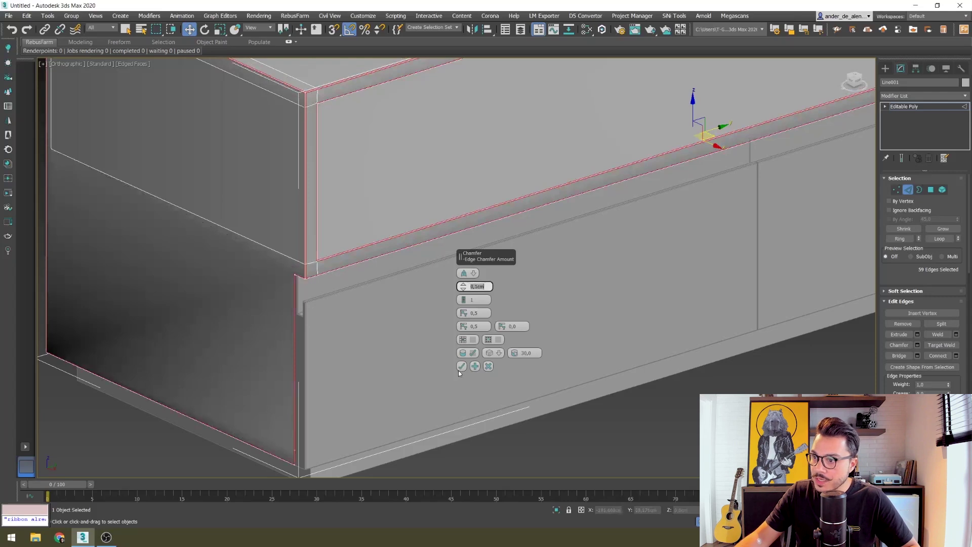
click(461, 366)
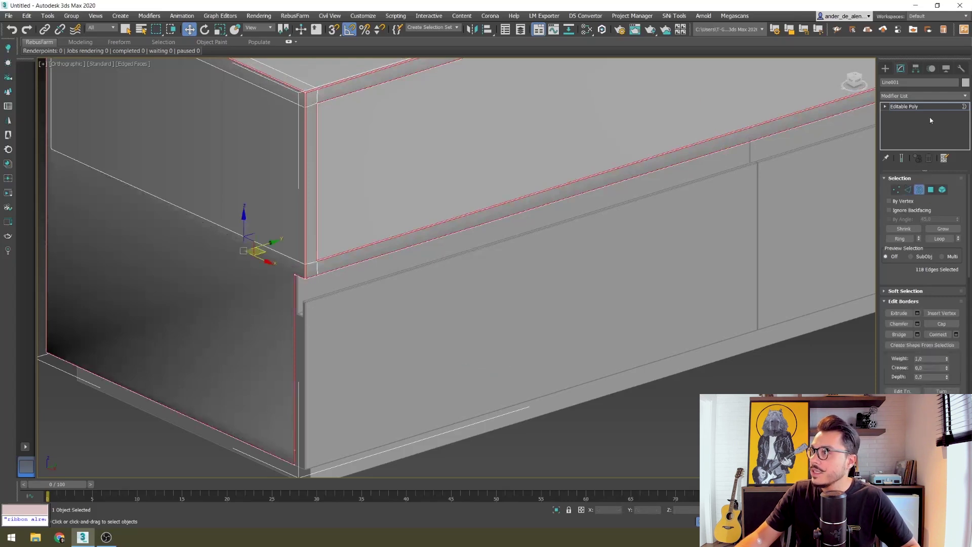
- Add a Smooth modifier to the cabinet body and hide the edged-faces overlay
click(922, 96)
scroll(905, 229, down, 5)
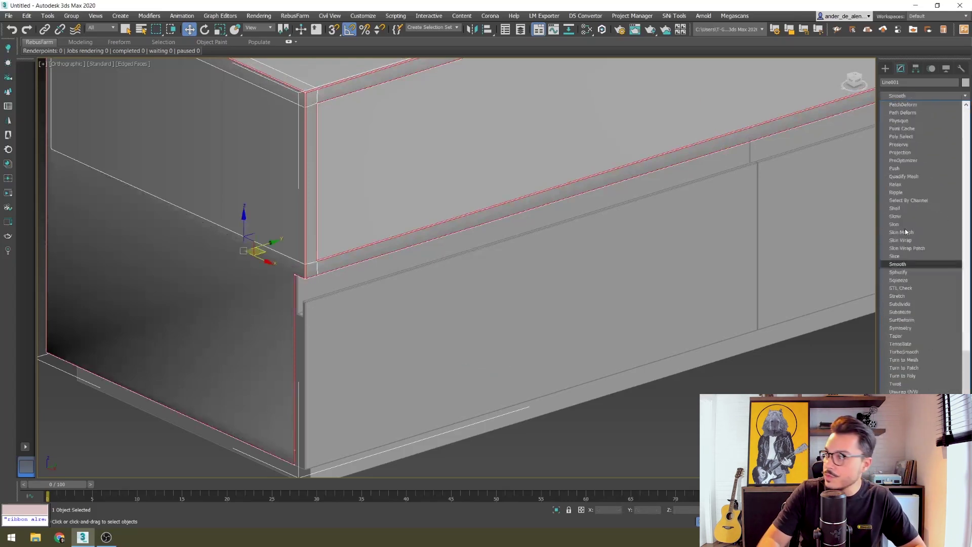
click(904, 268)
click(664, 448)
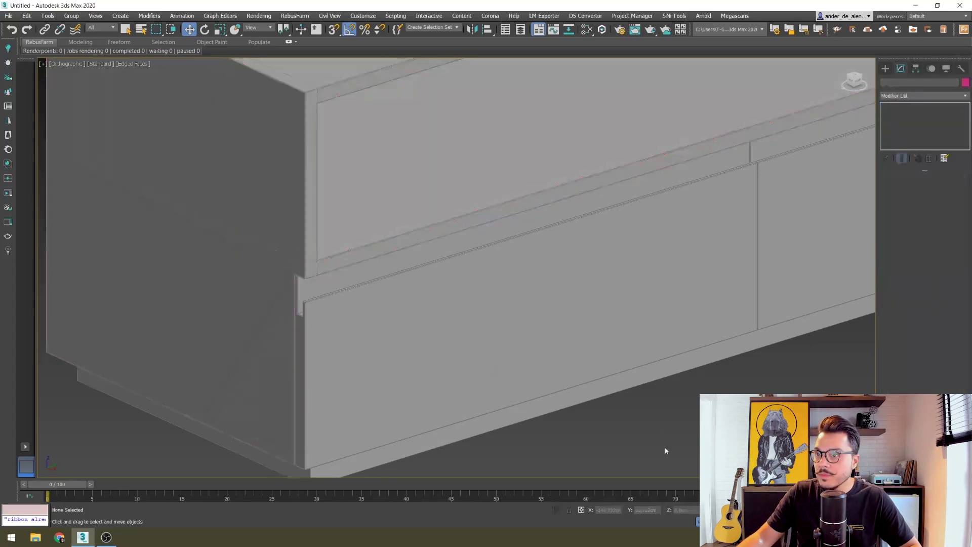
key(F4)
- Reframe the view to inspect the whole smoothed cabinet body
middle_drag(533, 279, 516, 280)
scroll(516, 280, down, 5)
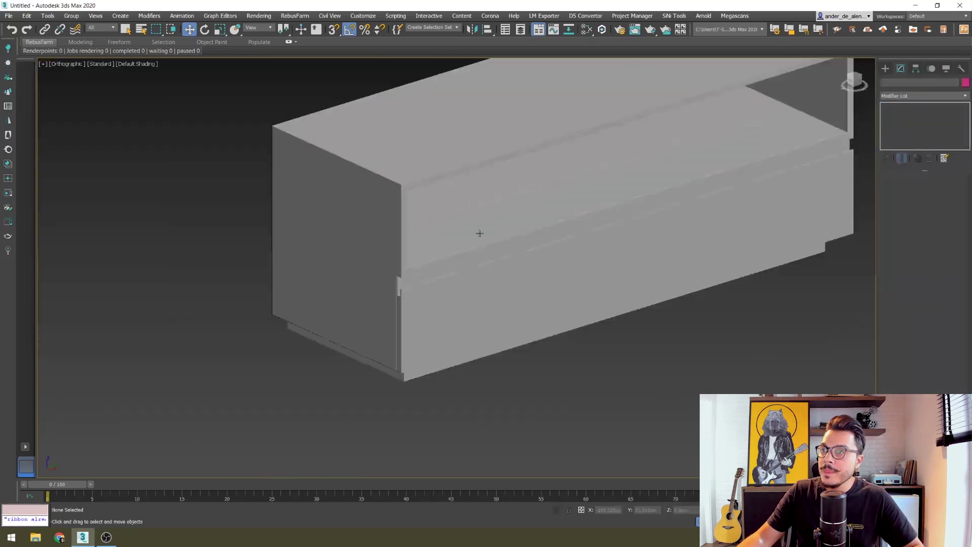
middle_drag(479, 232, 434, 250)
click(434, 249)
click(661, 394)
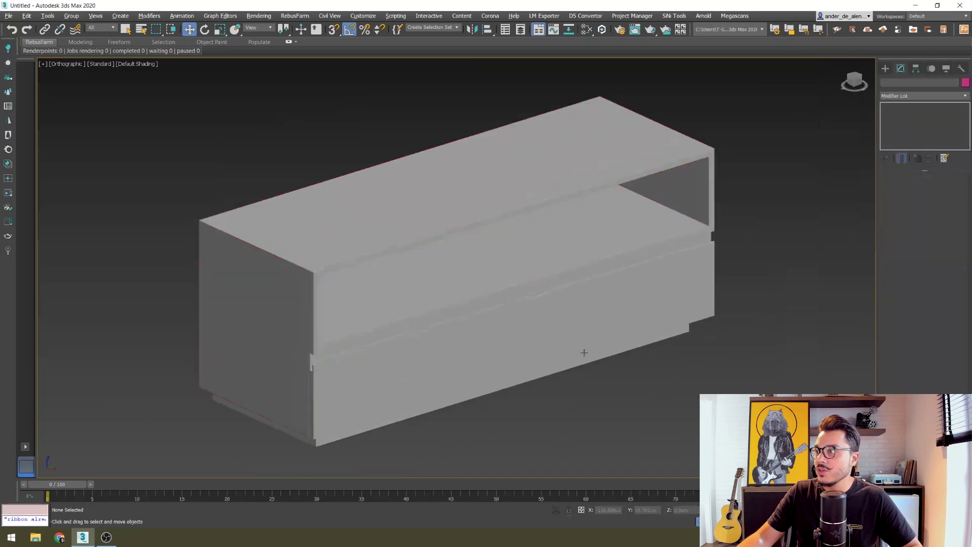
- Select the thin drawer-front panel at the cabinet's right end
scroll(582, 354, up, 5)
mouse_move(581, 354)
middle_down()
mouse_move(467, 274)
mouse_move(402, 261)
middle_up()
scroll(402, 262, up, 3)
click(510, 335)
mouse_move(480, 370)
middle_down()
mouse_move(440, 397)
mouse_move(223, 428)
middle_up()
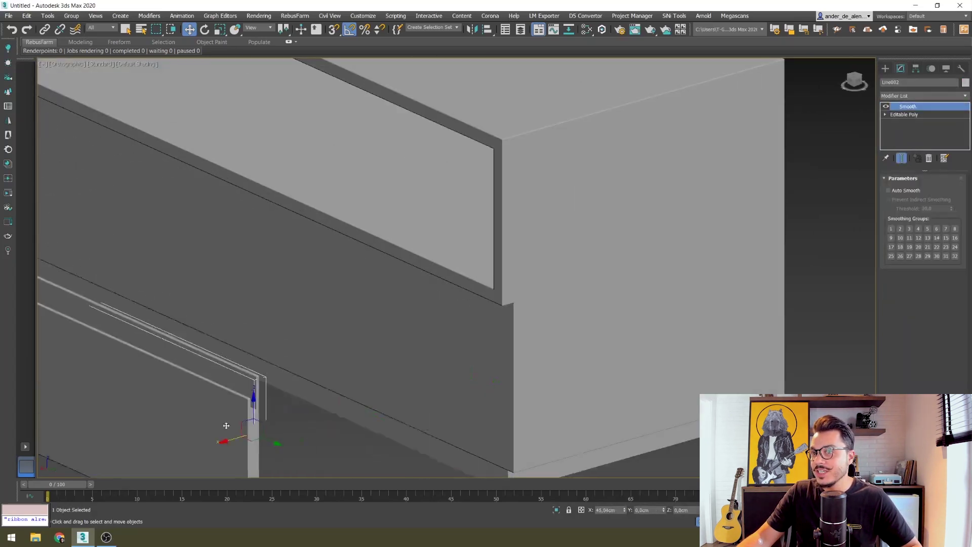
- Move the drawer-front panel onto the cabinet's lower front, undoing an accidental second move
scroll(416, 340, down, 3)
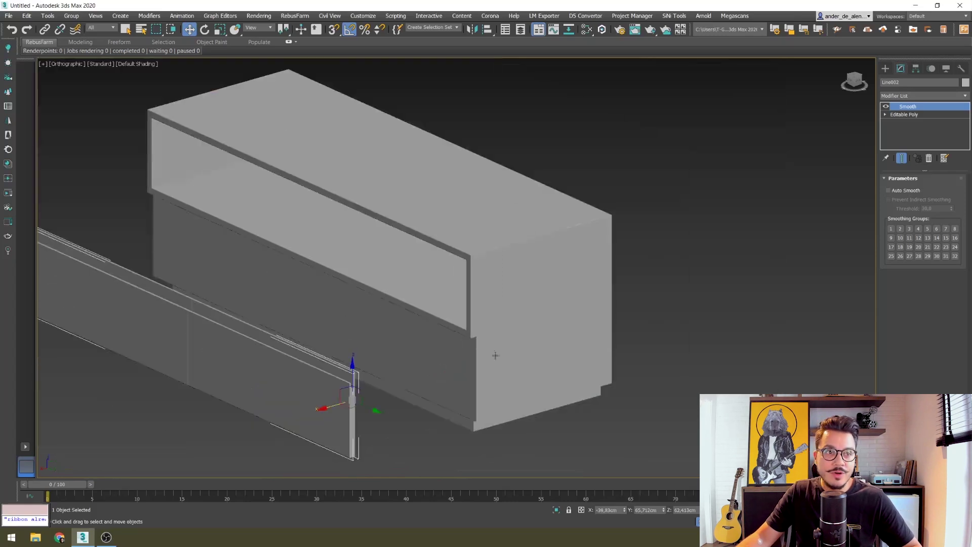
drag(460, 346, 474, 337)
click(740, 336)
click(425, 365)
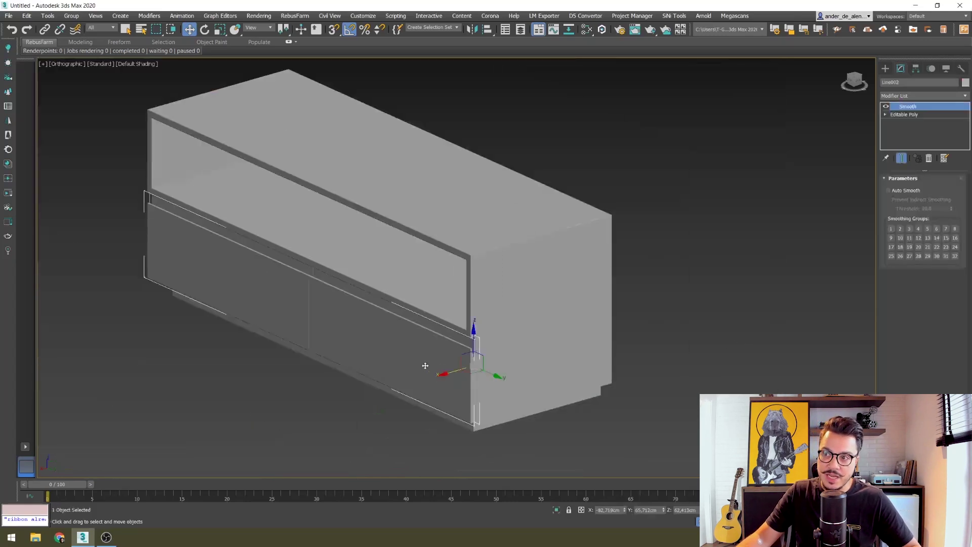
click(689, 310)
click(497, 385)
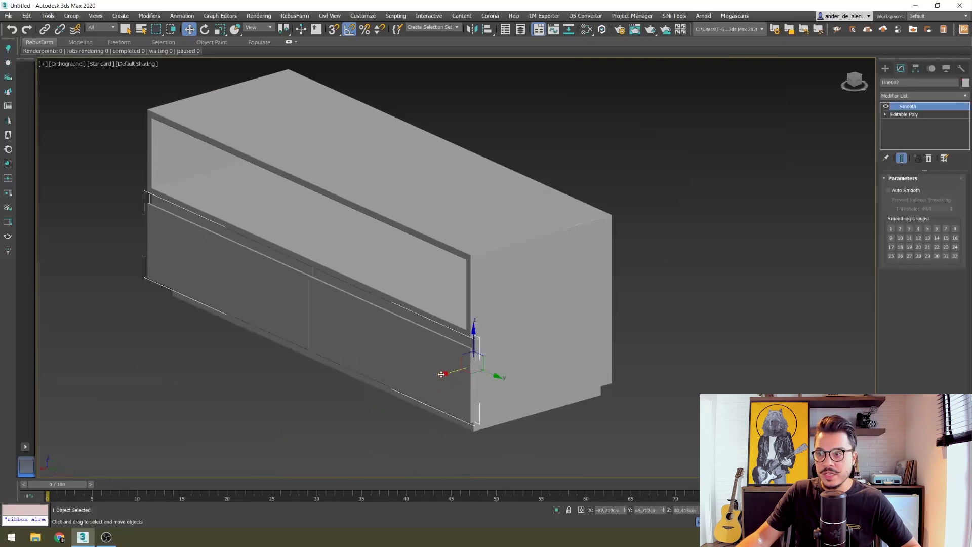
drag(439, 373, 308, 418)
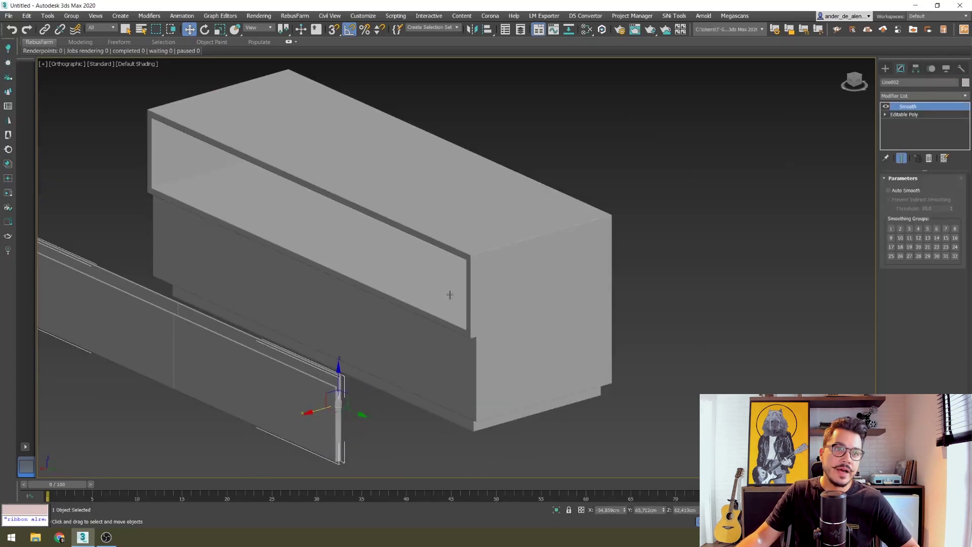
key(ctrl+z)
- Select all three cabinet objects, frame them in the view, then clear the selection
click(653, 331)
key(ctrl+a)
scroll(677, 373, down, 5)
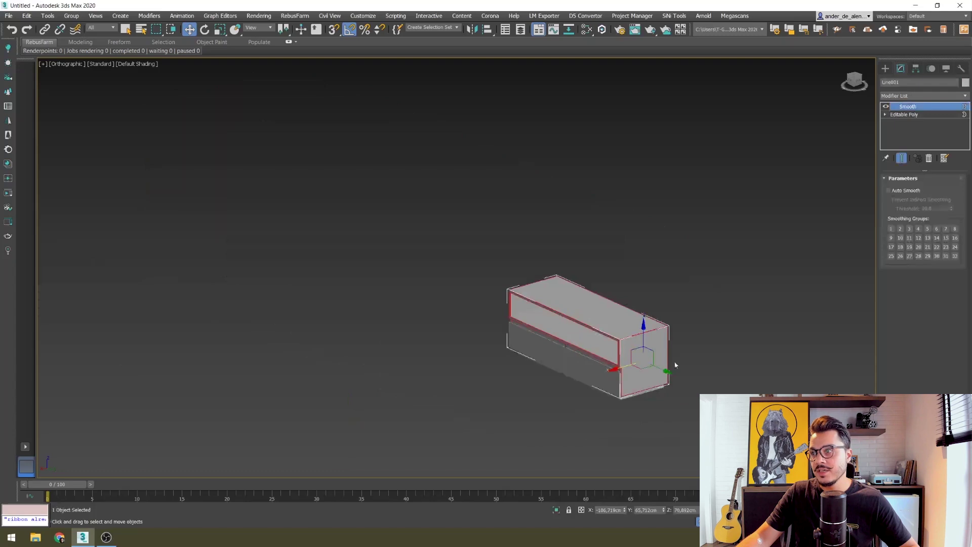
click(709, 291)
drag(709, 291, 419, 386)
key(z)
alt+middle_drag(480, 401, 539, 397)
click(548, 411)
click(885, 68)
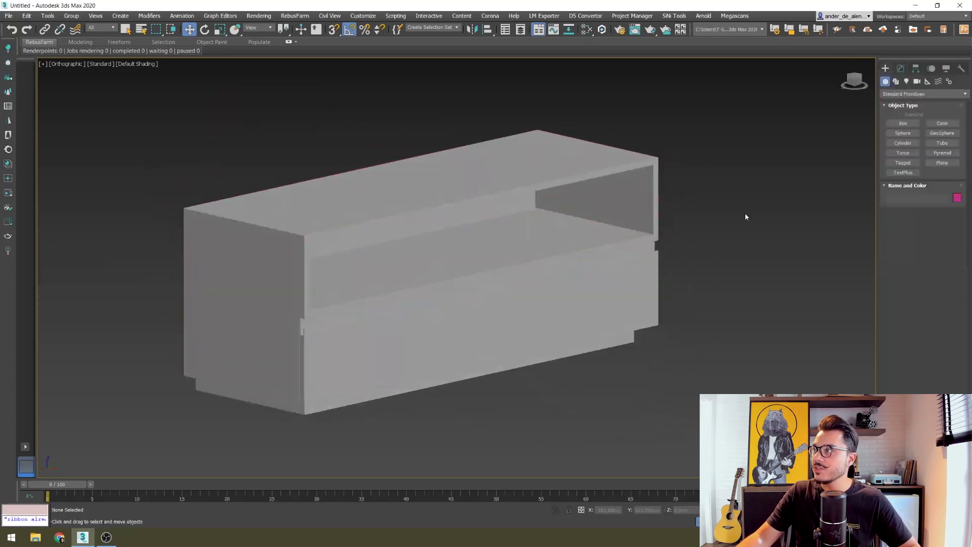
- Select all three cabinet objects and set their object color to white
scroll(608, 306, up, 2)
click(572, 319)
scroll(571, 319, down, 3)
scroll(734, 217, down, 3)
drag(733, 216, 120, 430)
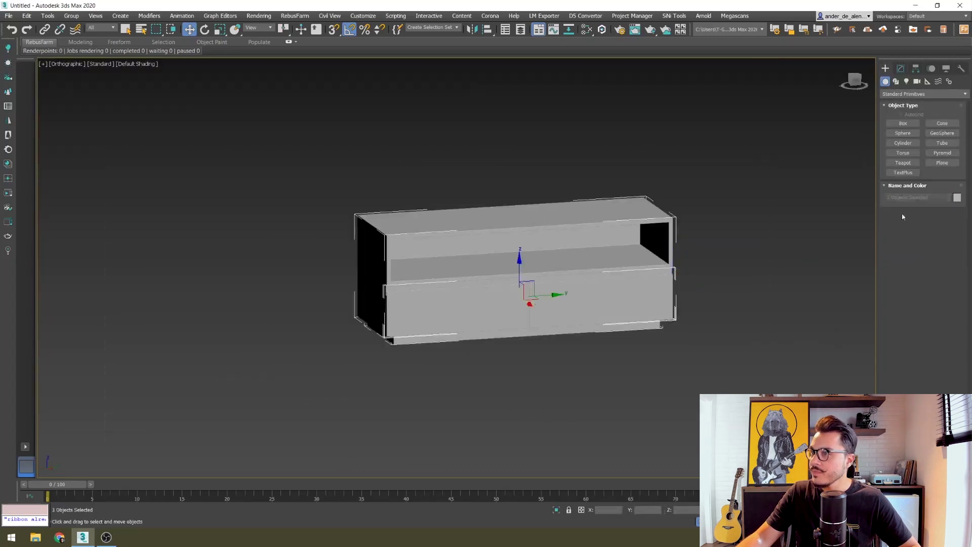
click(957, 198)
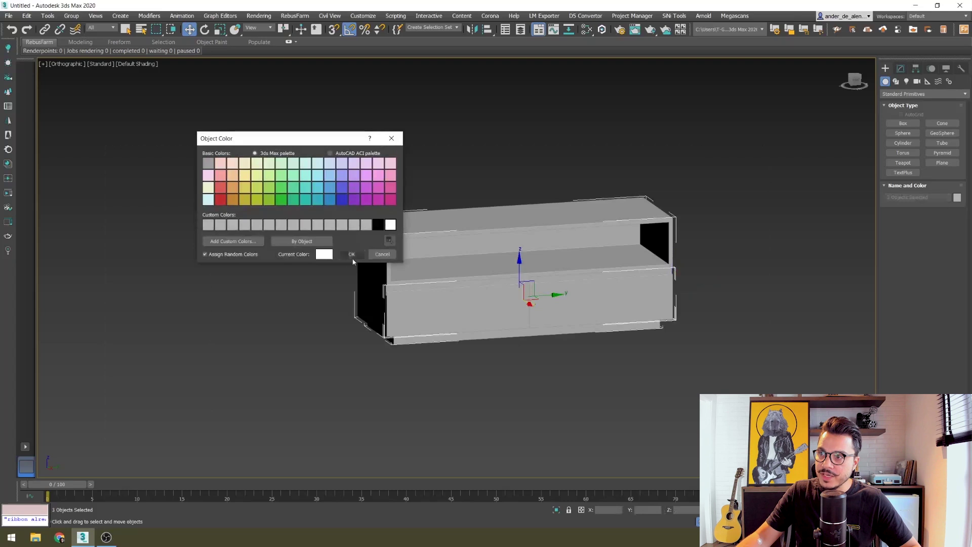
click(352, 254)
- Clear the selection and orbit to a frontal view of the white nightstand
click(674, 391)
click(506, 346)
mouse_move(454, 343)
alt+middle_down()
mouse_move(514, 341)
mouse_move(526, 328)
mouse_move(499, 341)
mouse_move(257, 154)
alt+middle_up()
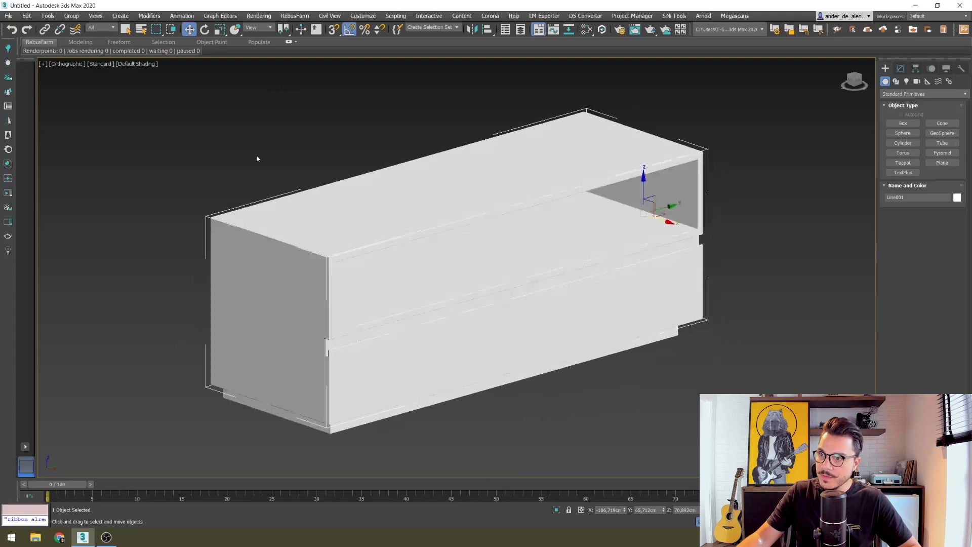
click(256, 154)
mouse_move(565, 321)
alt+middle_down()
mouse_move(394, 222)
mouse_move(707, 291)
alt+middle_up()
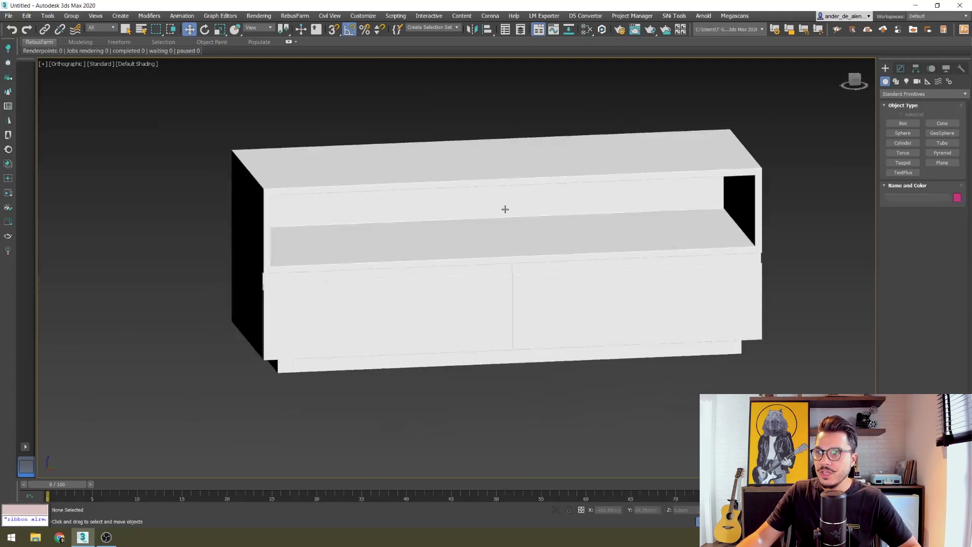
scroll(506, 260, down, 4)
alt+middle_drag(506, 260, 554, 258)
scroll(554, 258, up, 3)
scroll(562, 310, up, 3)
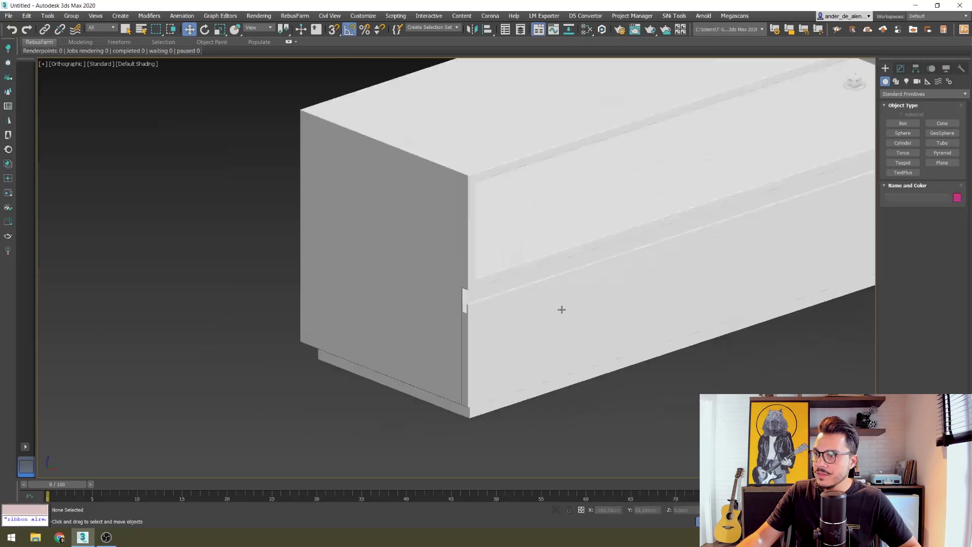
scroll(508, 336, up, 2)
mouse_move(306, 332)
alt+middle_down()
mouse_move(244, 381)
mouse_move(304, 317)
alt+middle_up()
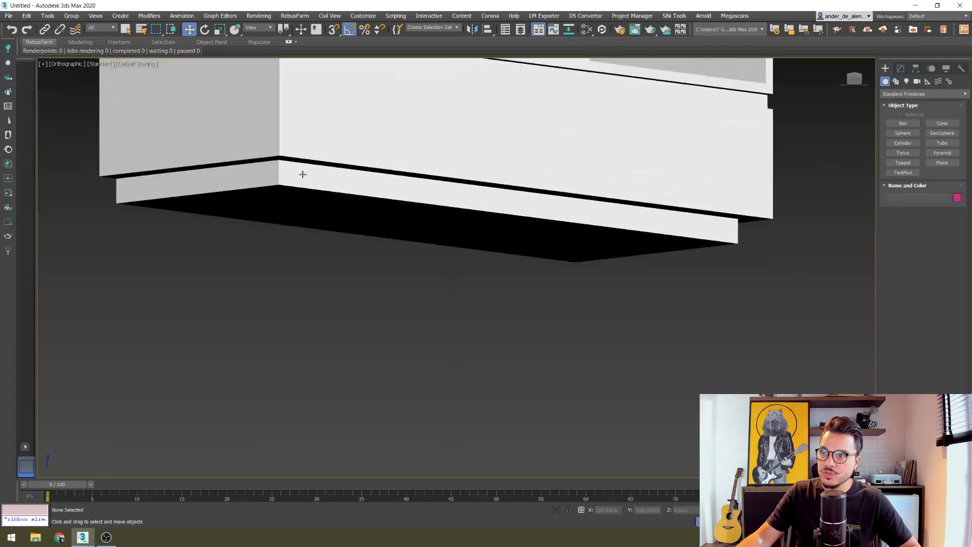
key(shift+z)
key(z)
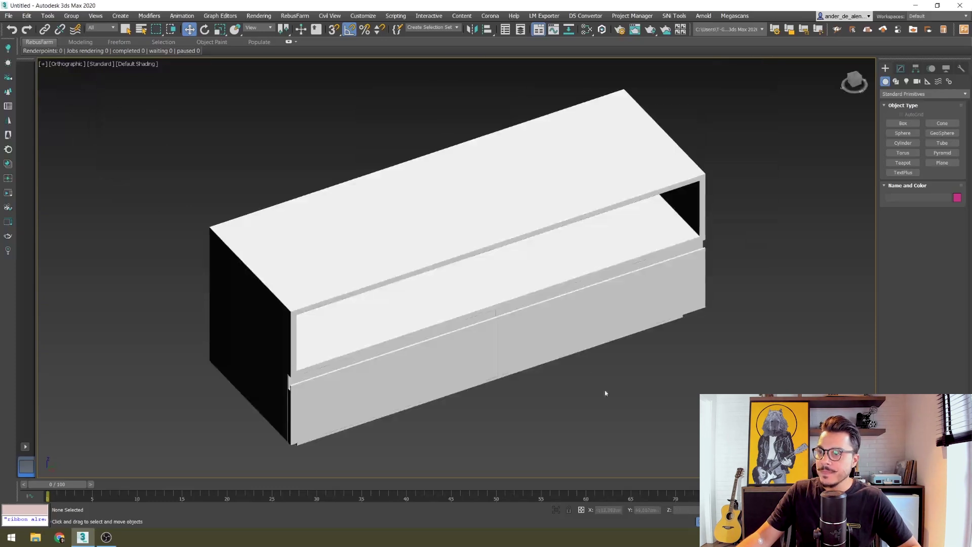
mouse_move(522, 380)
alt+middle_down()
mouse_move(532, 370)
mouse_move(554, 379)
alt+middle_up()
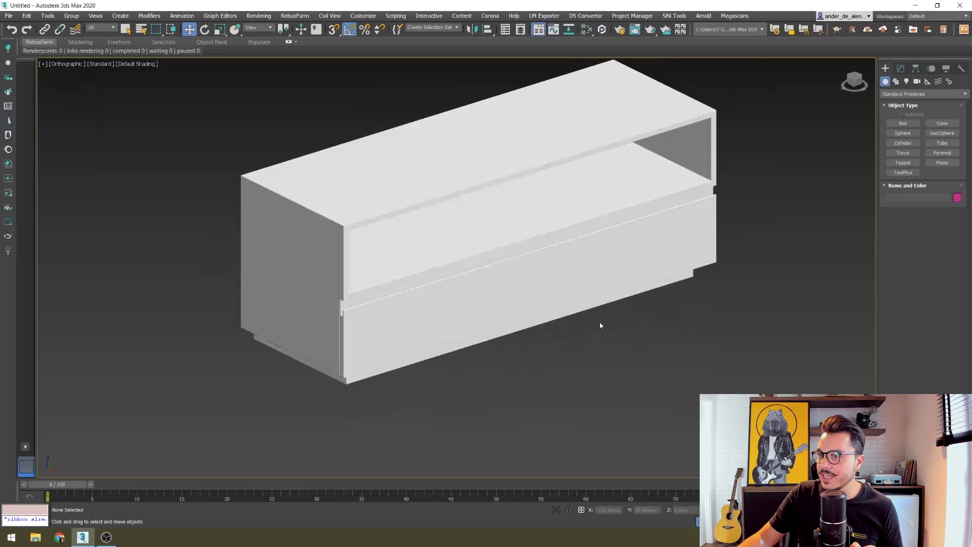
middle_drag(599, 324, 571, 352)
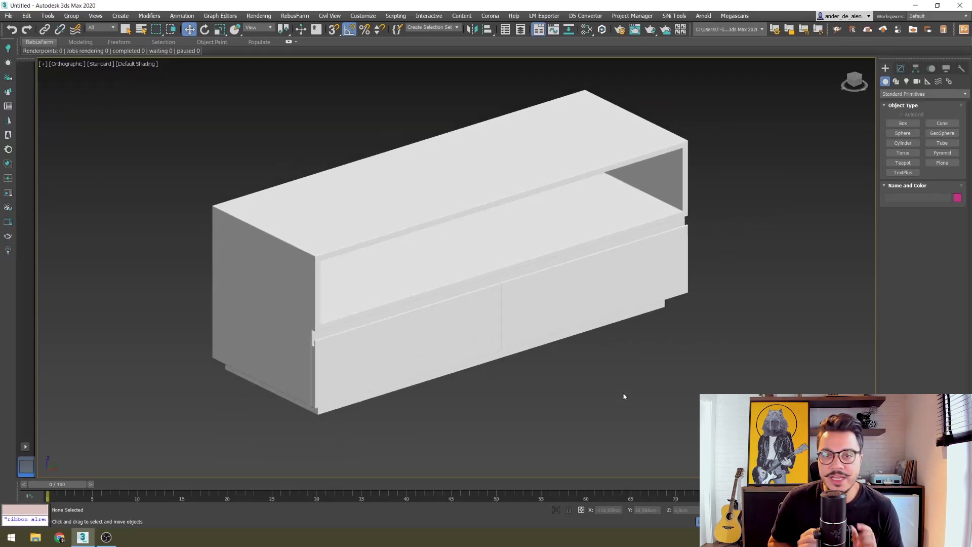